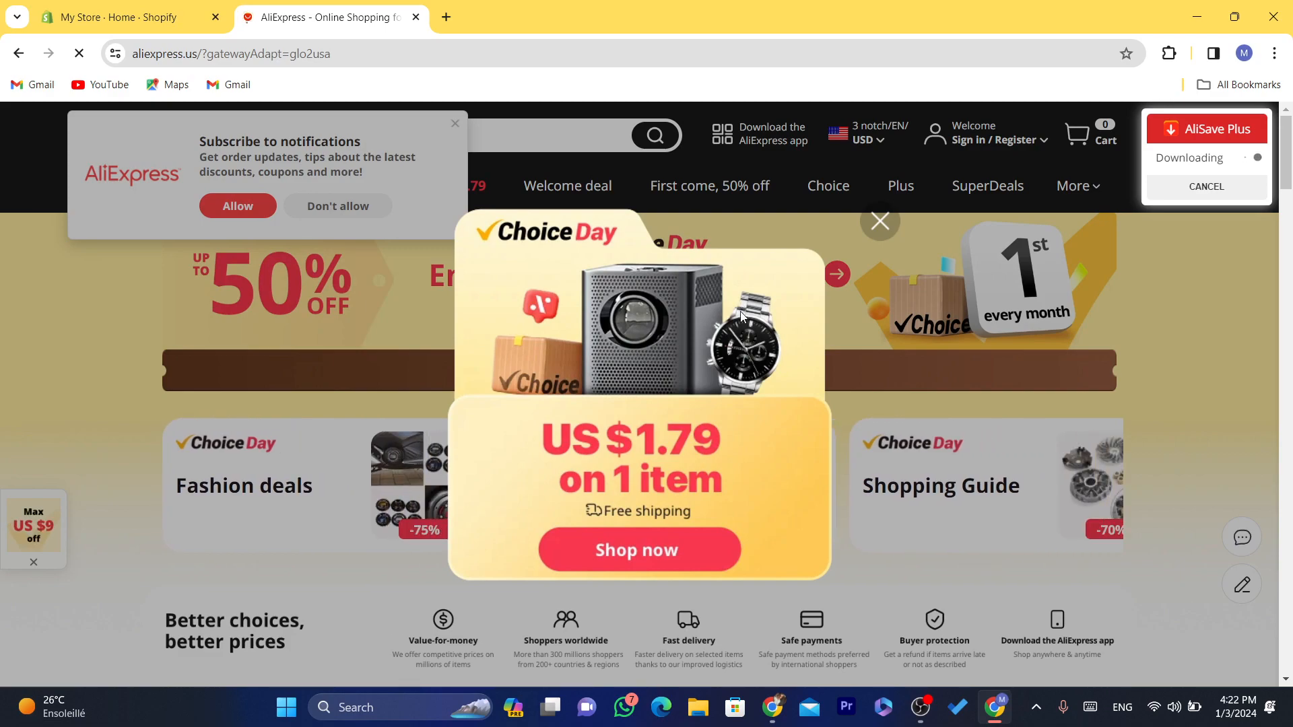
Dismiss the Choice Day promotion and the notification subscription prompt on the AliExpress home page.
{"action": "left_click", "coordinate": [884, 225]}
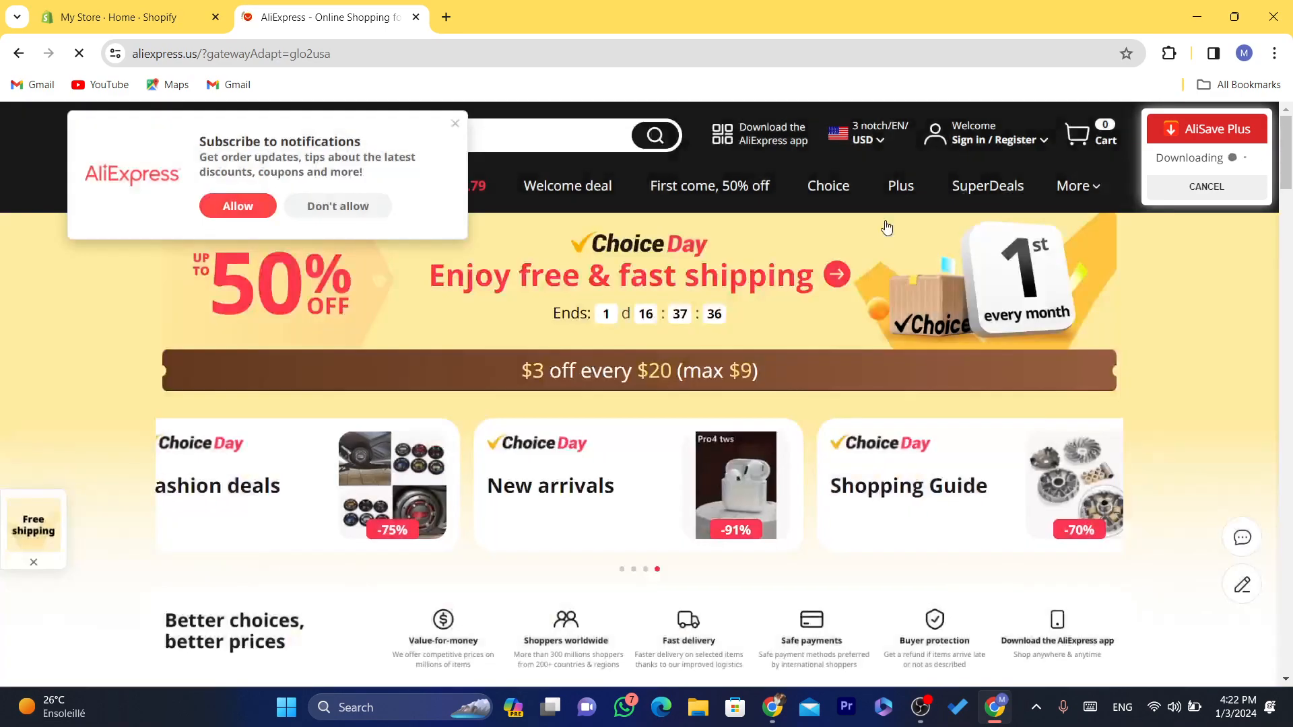
{"action": "left_click", "coordinate": [460, 128]}
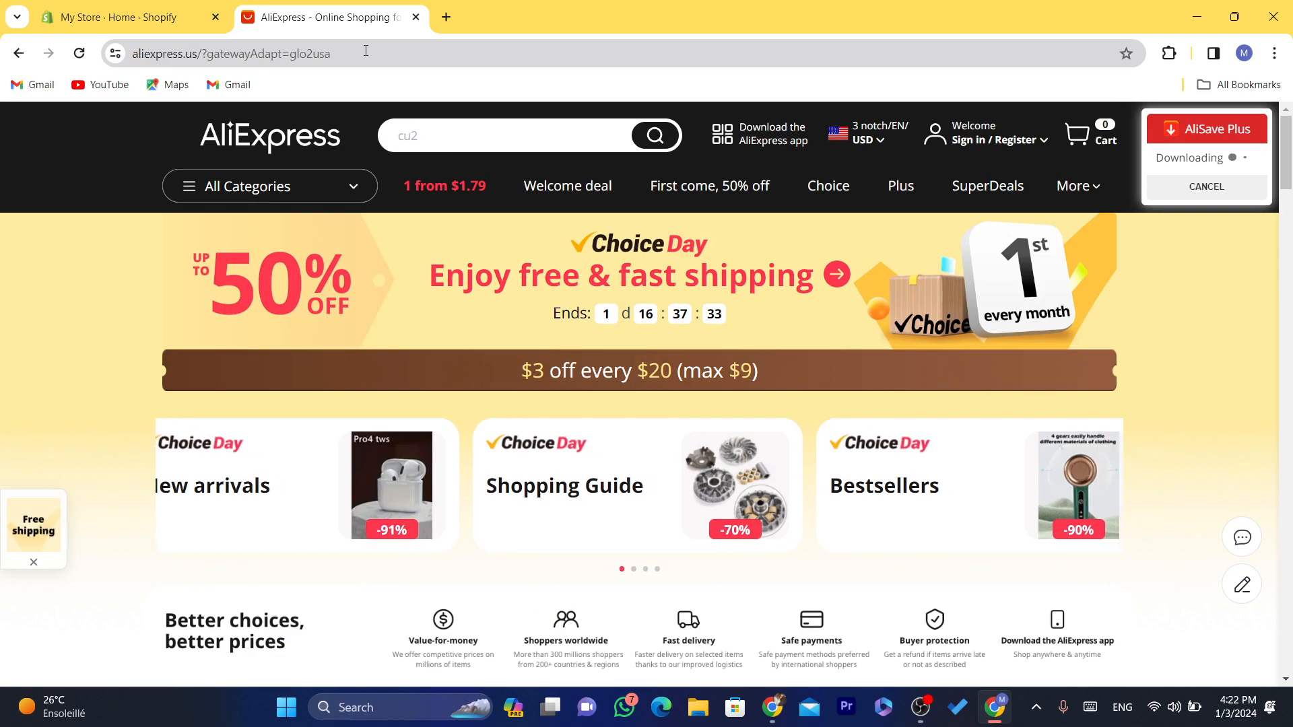
Switch to the Shopify admin and open the Shopify App Store from the store's Apps and sales channels settings.
{"action": "left_click", "coordinate": [193, 7]}
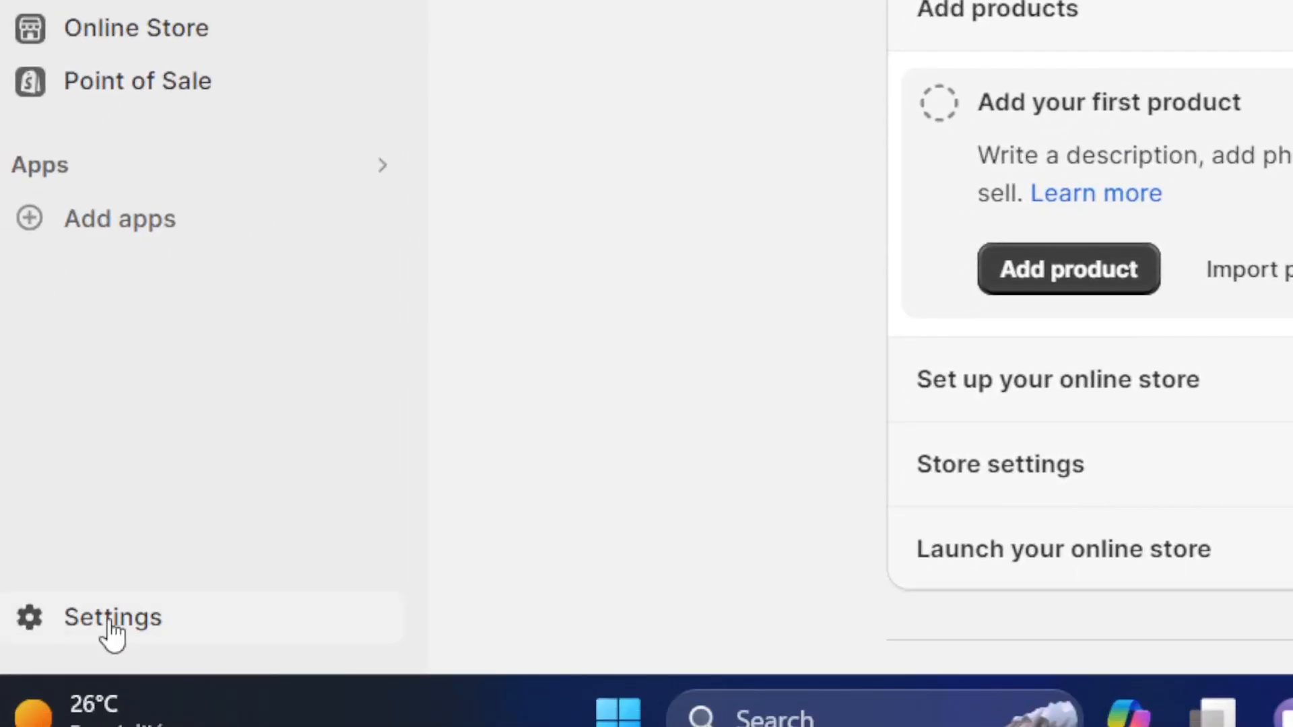
{"action": "left_click", "coordinate": [113, 631]}
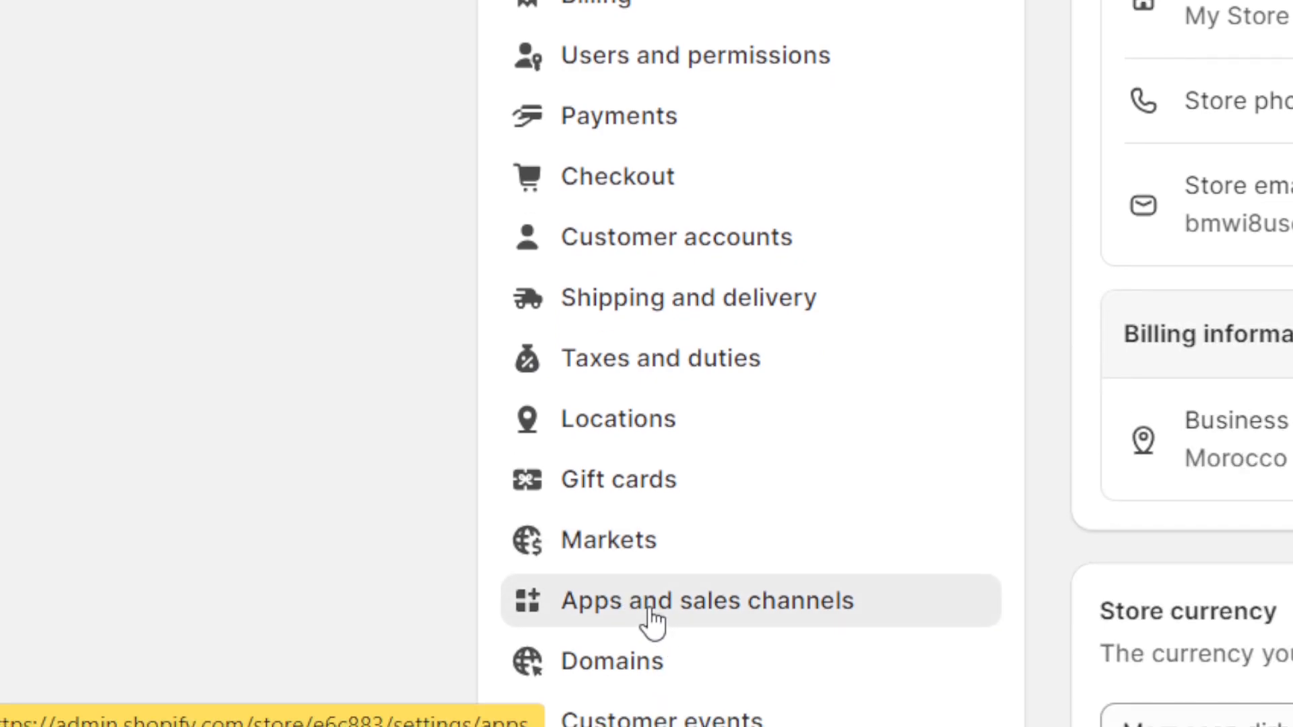
{"action": "left_click", "coordinate": [650, 613]}
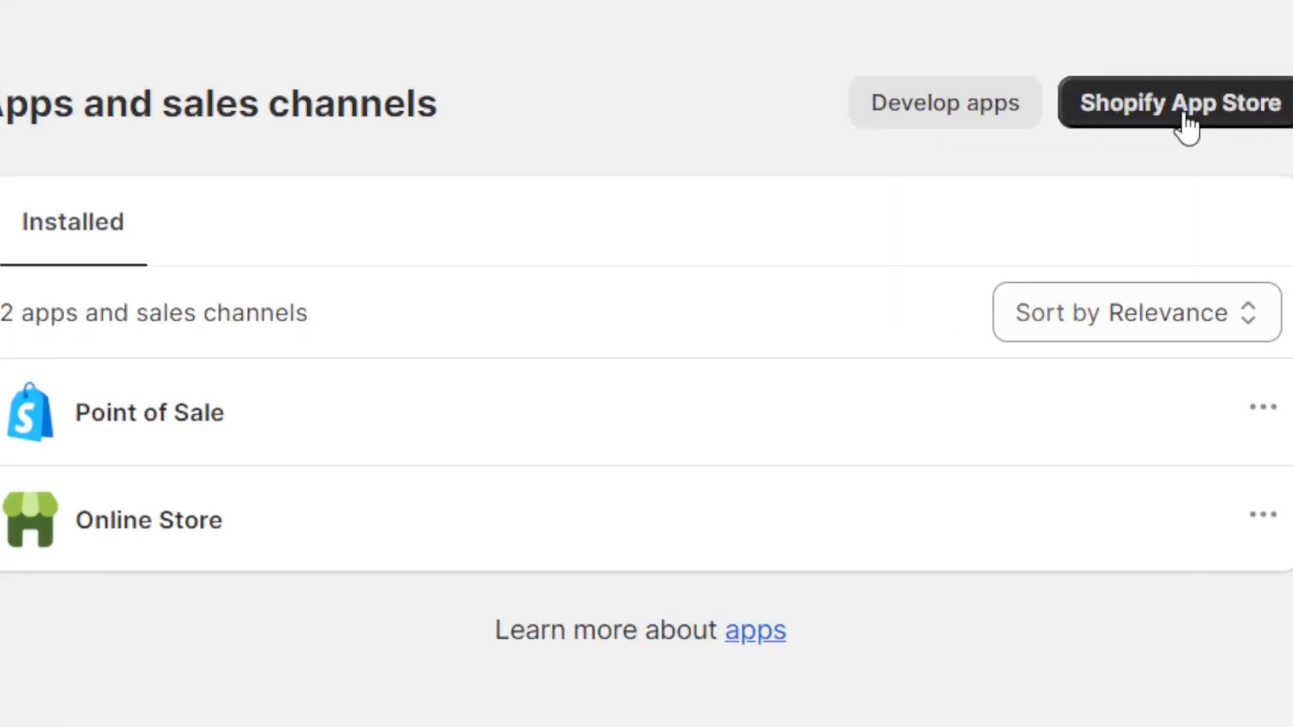
{"action": "left_click", "coordinate": [1187, 126]}
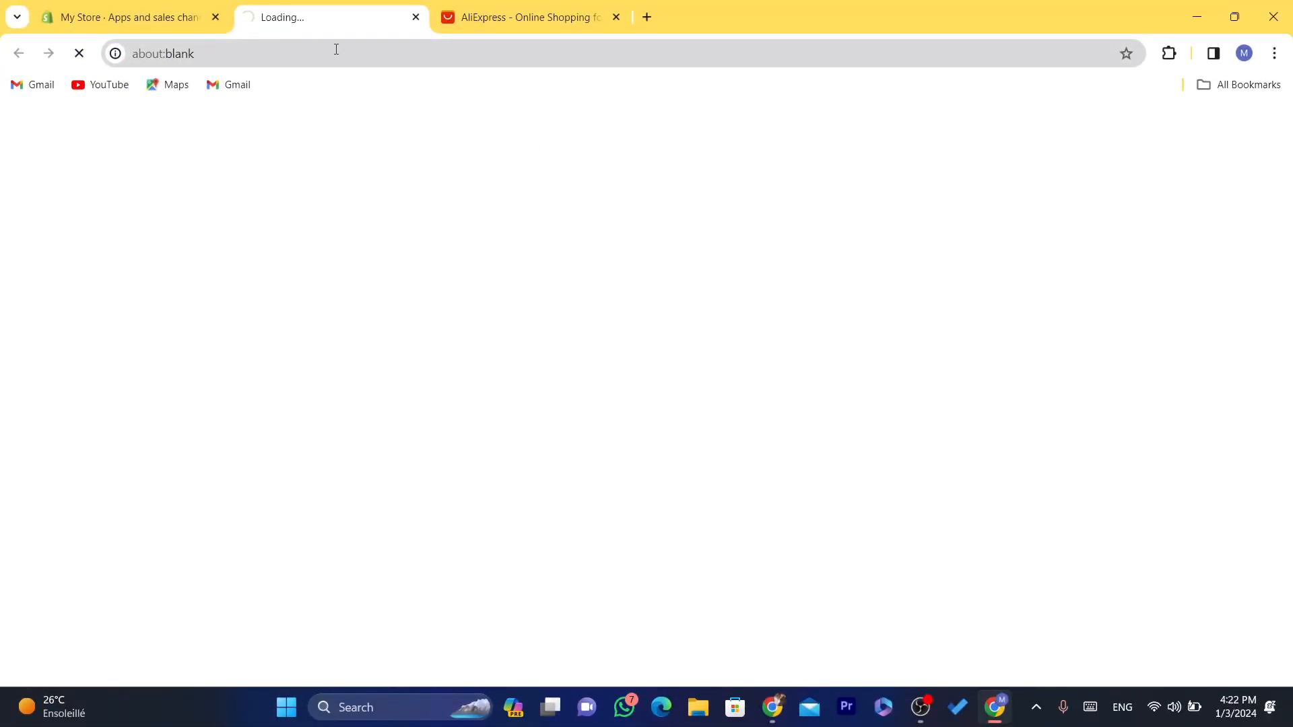
{"action": "left_click", "coordinate": [336, 49]}
{"action": "left_click", "coordinate": [335, 49]}
{"action": "left_click", "coordinate": [336, 50]}
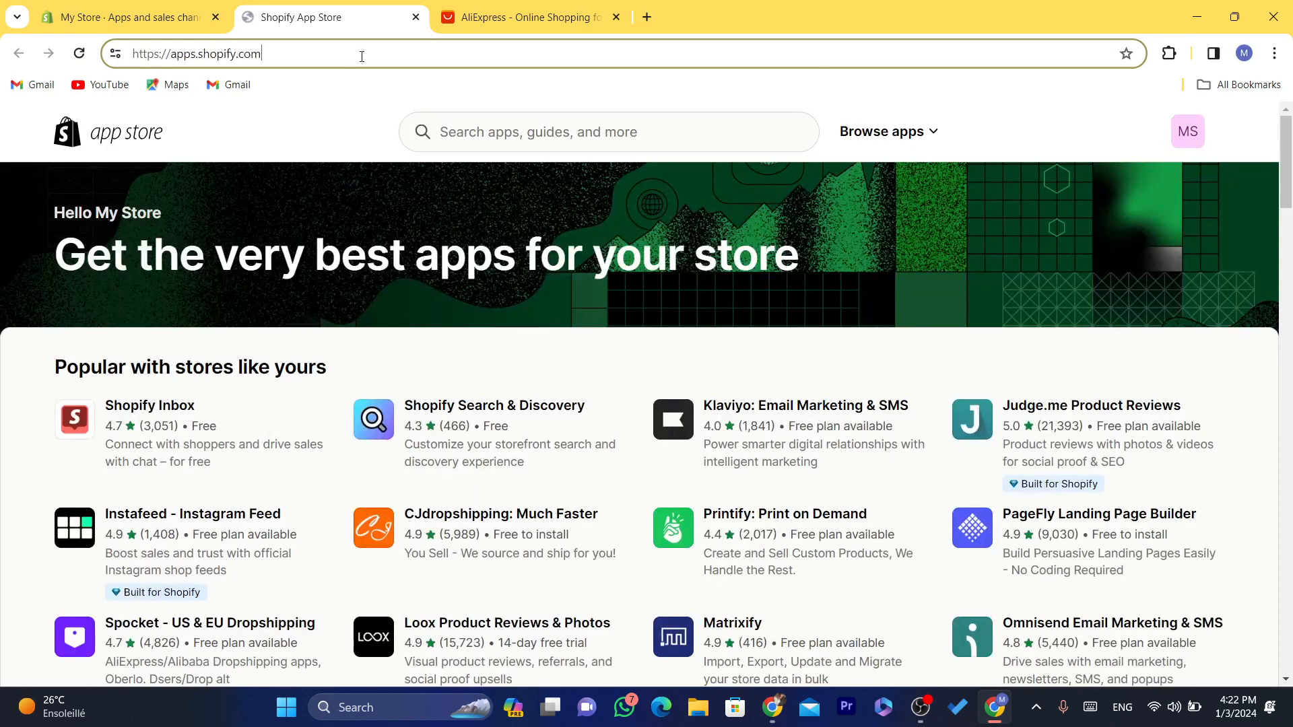
Search the app store for DSers and open the DSers-AliExpress Dropshipping listing.
{"action": "left_click", "coordinate": [541, 129]}
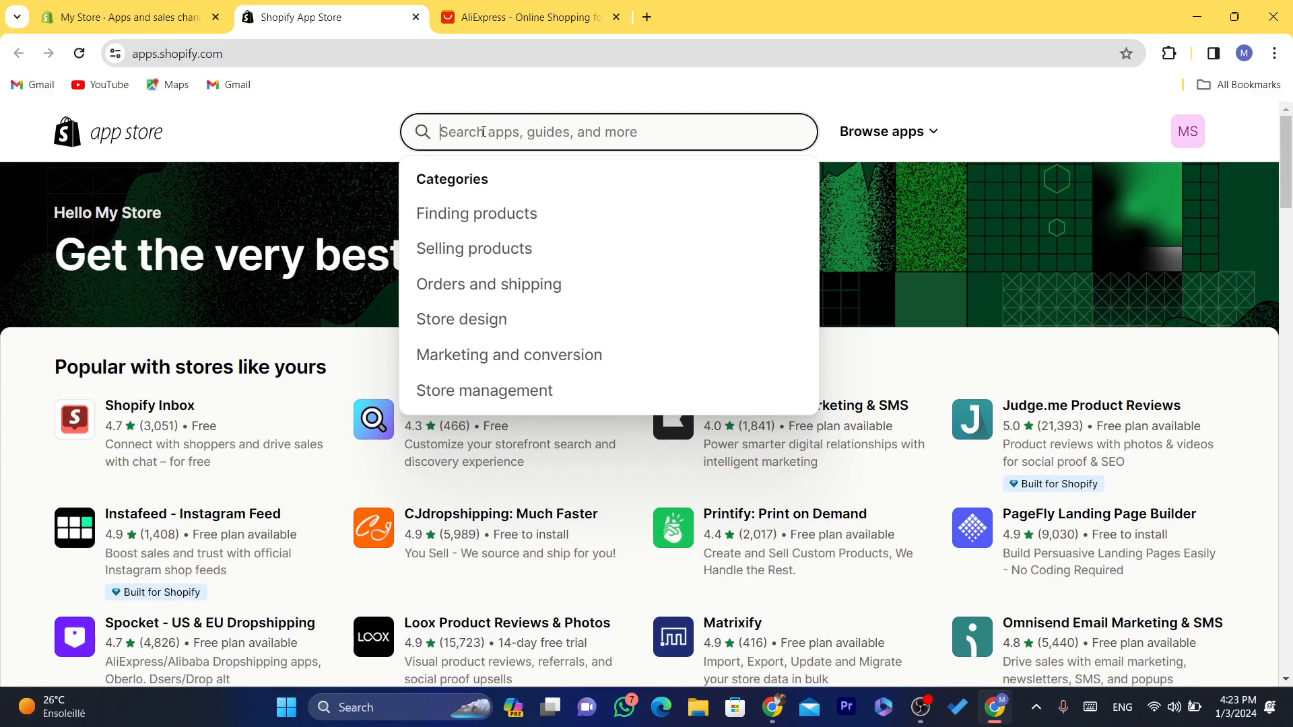
{"action": "type", "text": "DSers"}
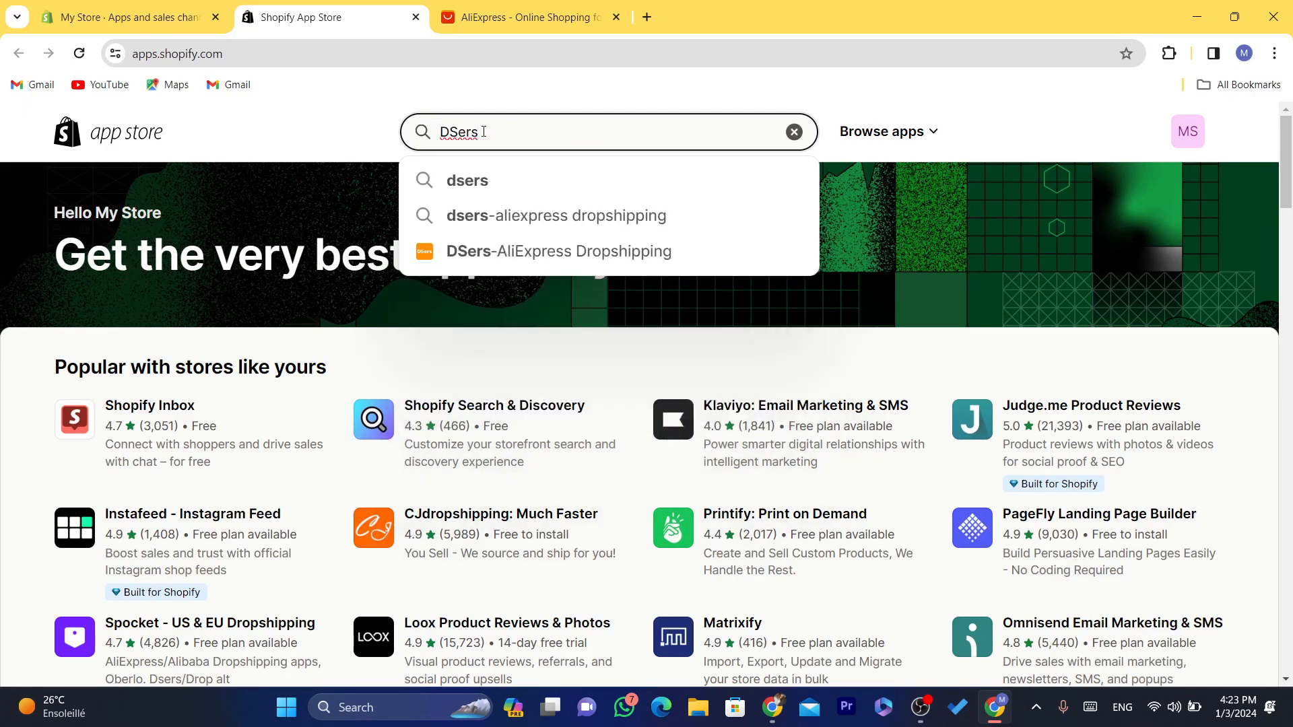
{"action": "key", "text": "Return"}
{"action": "left_click", "coordinate": [420, 53]}
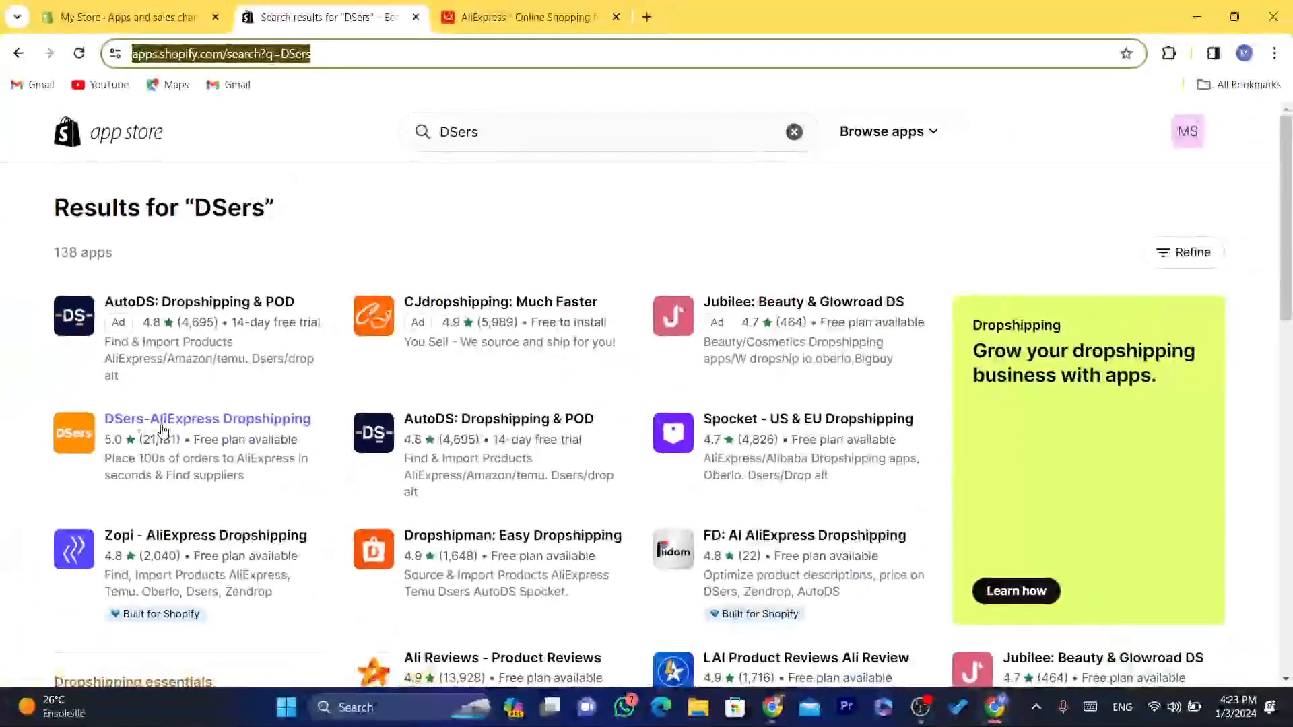
{"action": "left_click", "coordinate": [161, 429]}
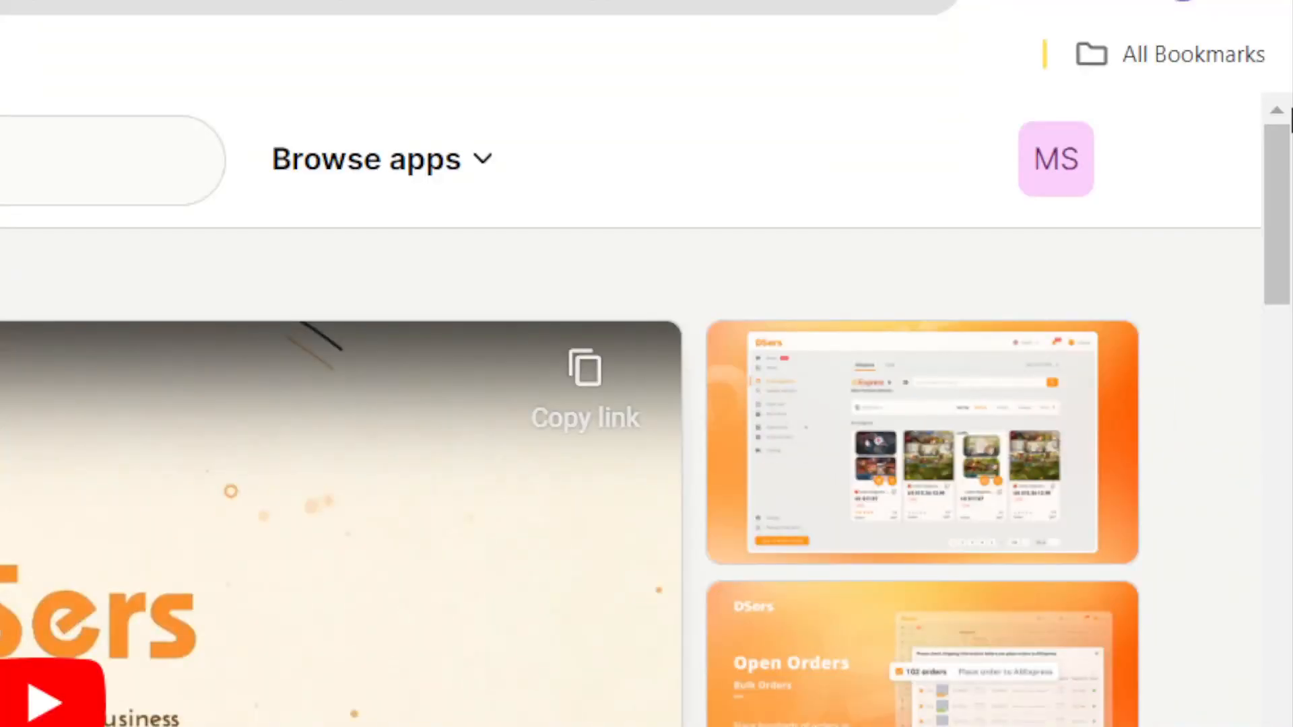
Read the DSers description, covering order processing, finding suppliers and importing products.
{"action": "scroll", "coordinate": [691, 283], "scroll_direction": "down", "scroll_amount": 5}
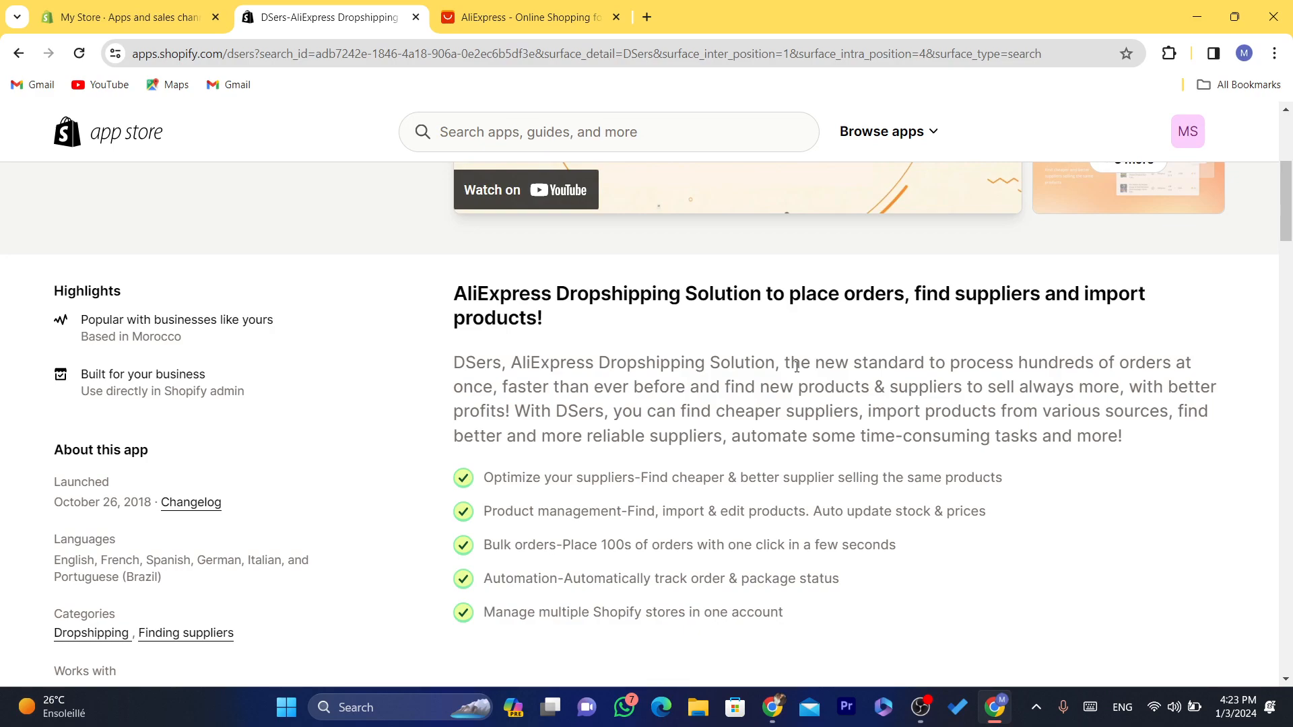
{"action": "left_click_drag", "start_coordinate": [785, 364], "coordinate": [921, 402]}
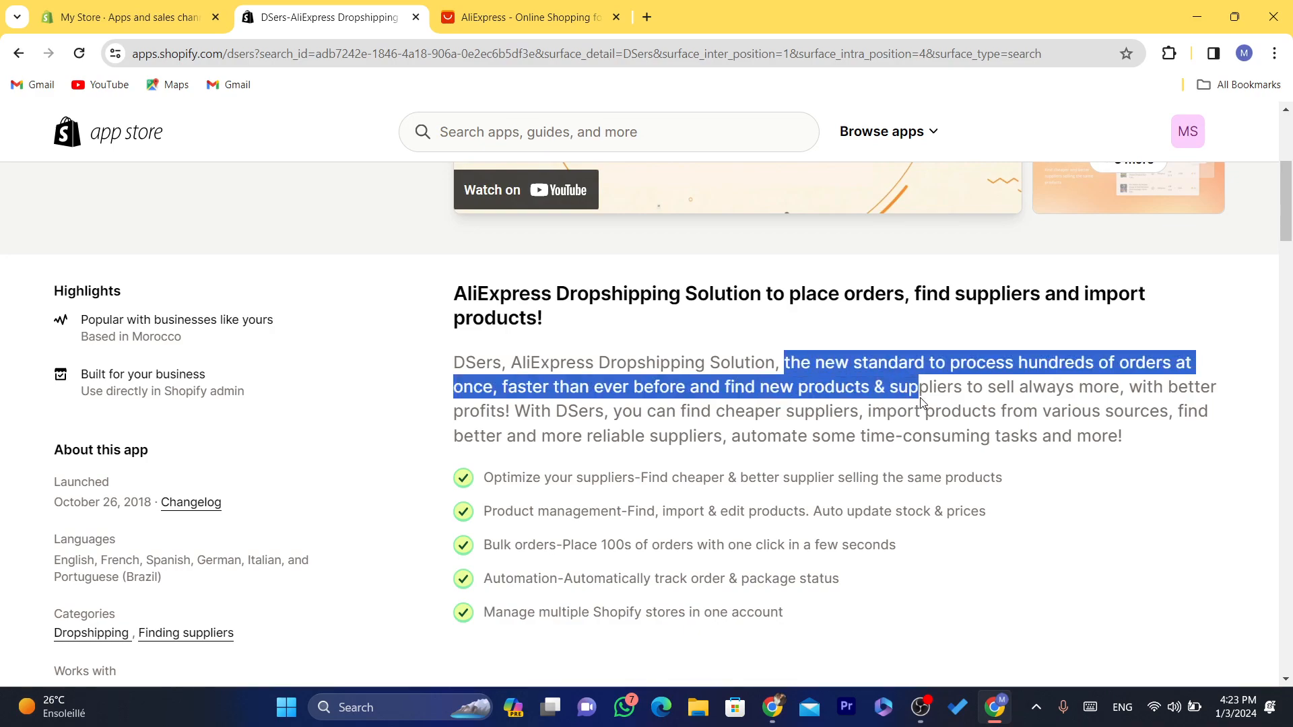
{"action": "left_click_drag", "start_coordinate": [502, 387], "coordinate": [1074, 388]}
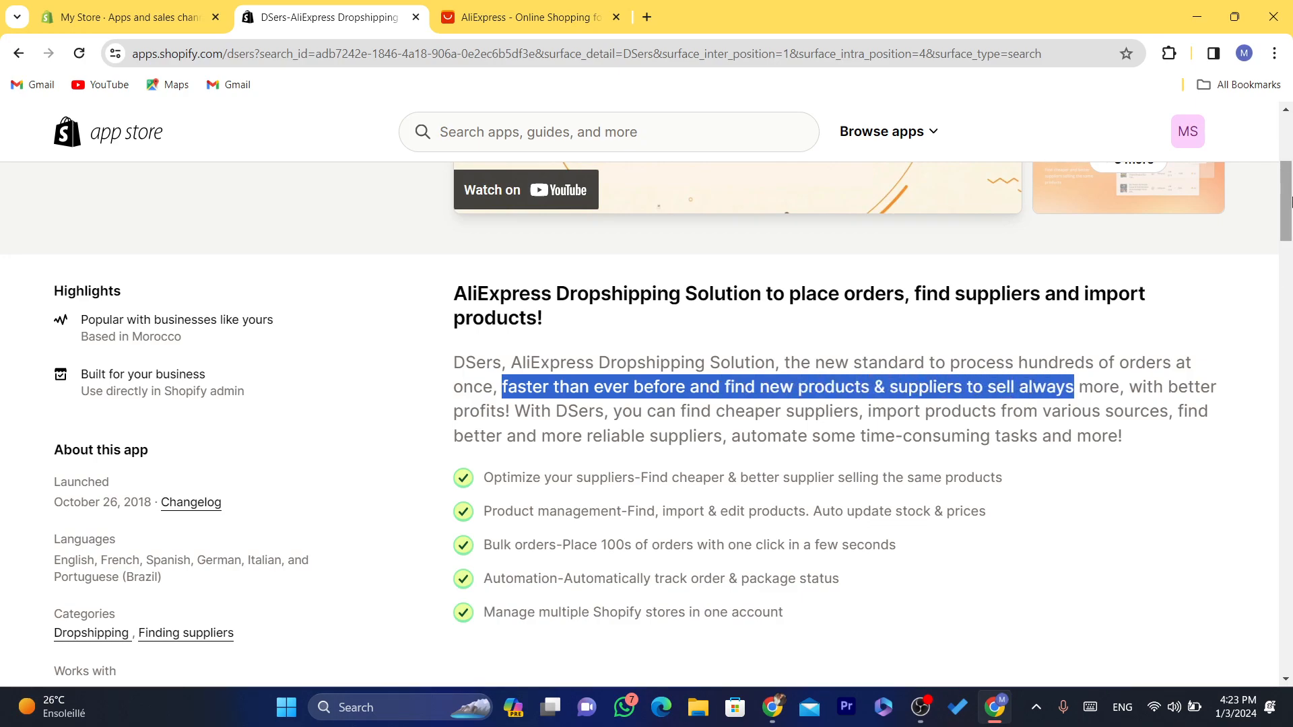
{"action": "scroll", "coordinate": [1291, 202], "scroll_direction": "down", "scroll_amount": 1}
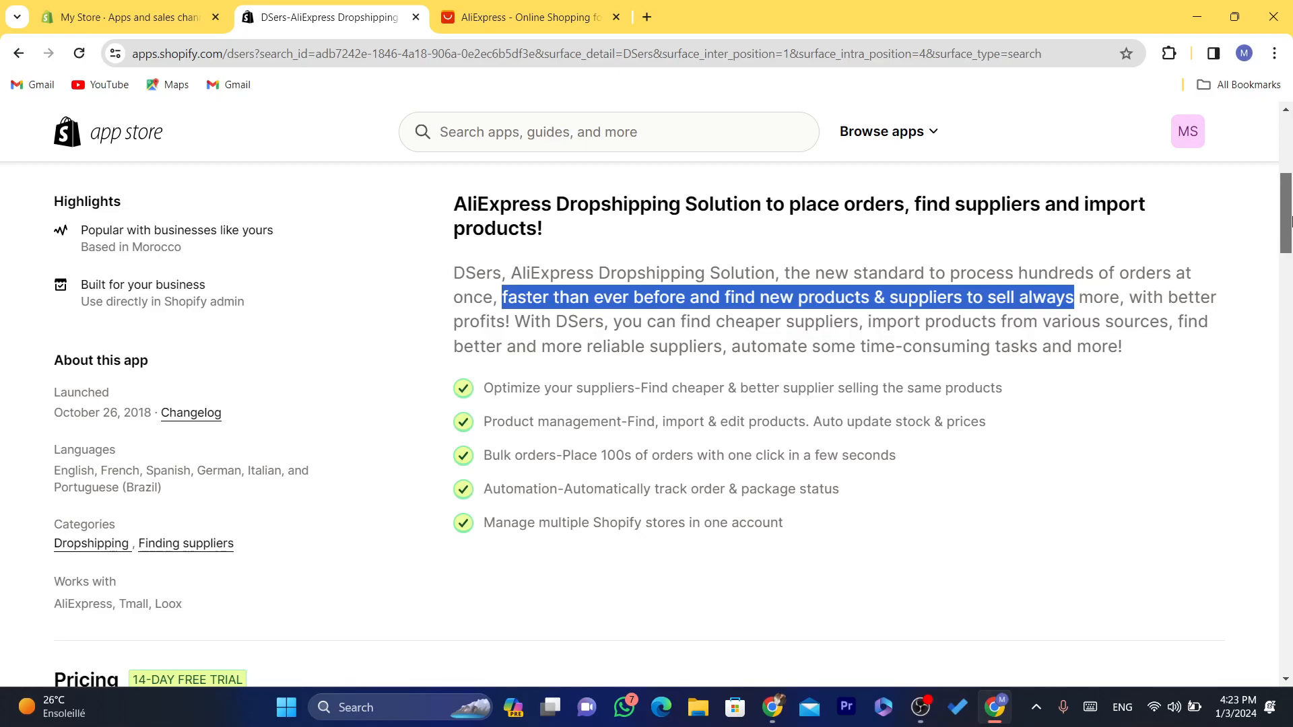
{"action": "left_click_drag", "start_coordinate": [745, 323], "coordinate": [946, 347]}
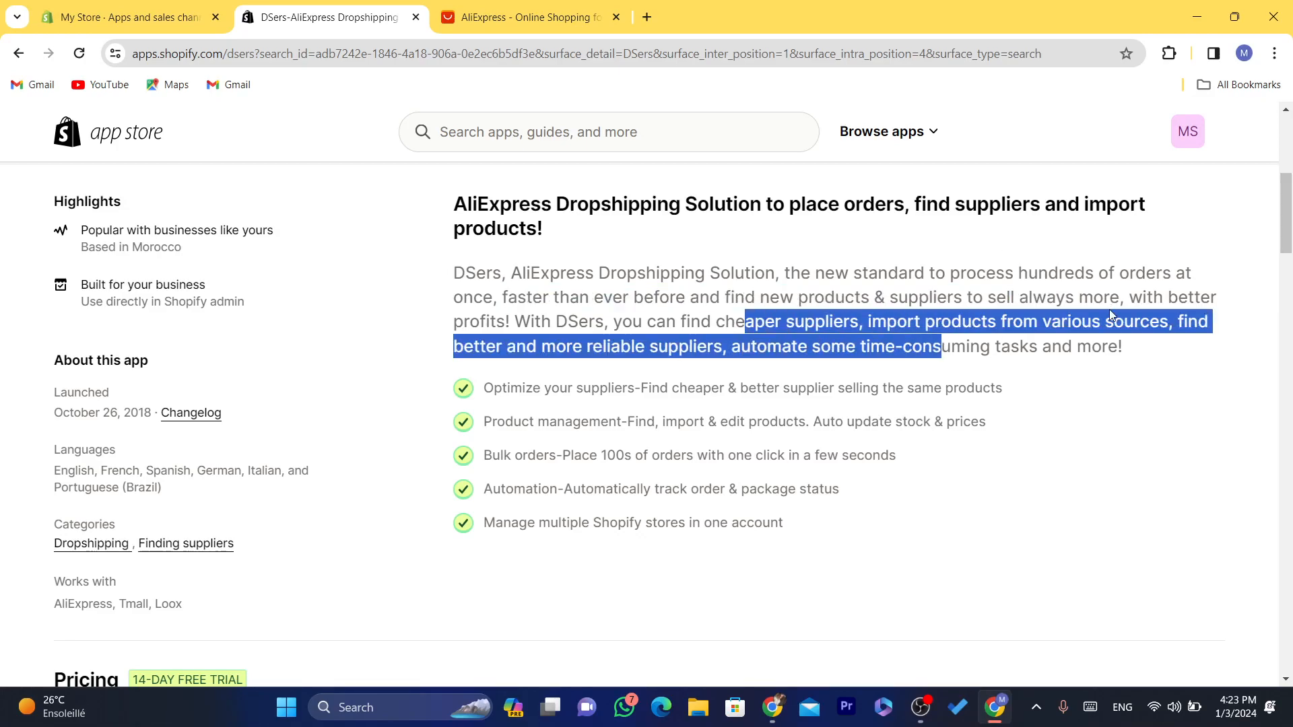
Install the DSers-AliExpress Dropshipping app and approve its access to the store.
{"action": "scroll", "coordinate": [1287, 209], "scroll_direction": "up", "scroll_amount": 5}
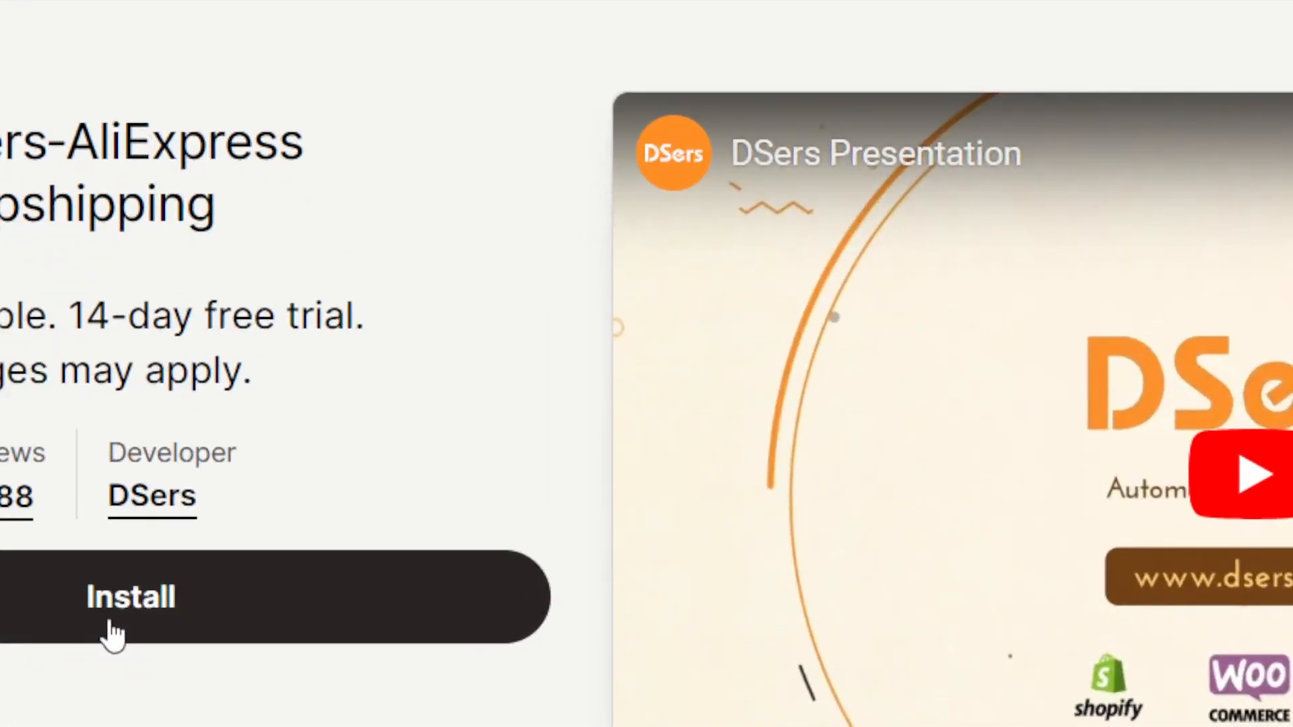
{"action": "left_click", "coordinate": [113, 634]}
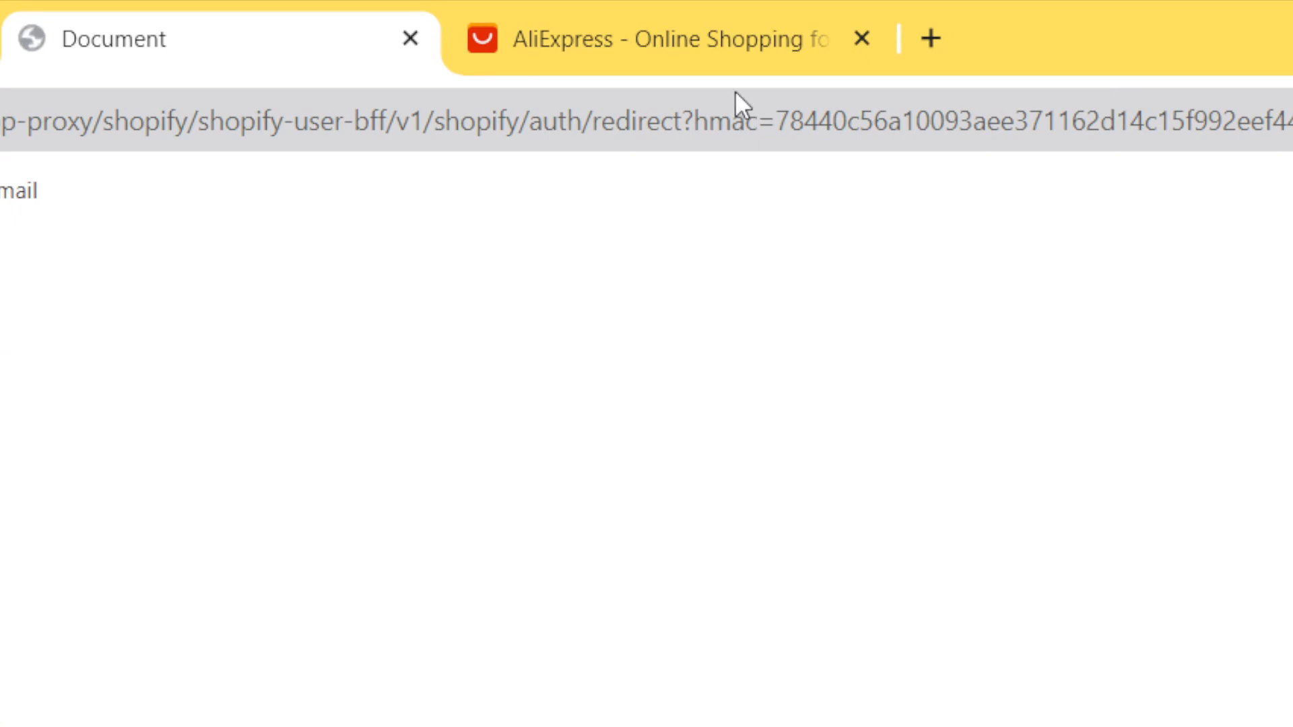
{"action": "left_click", "coordinate": [298, 99]}
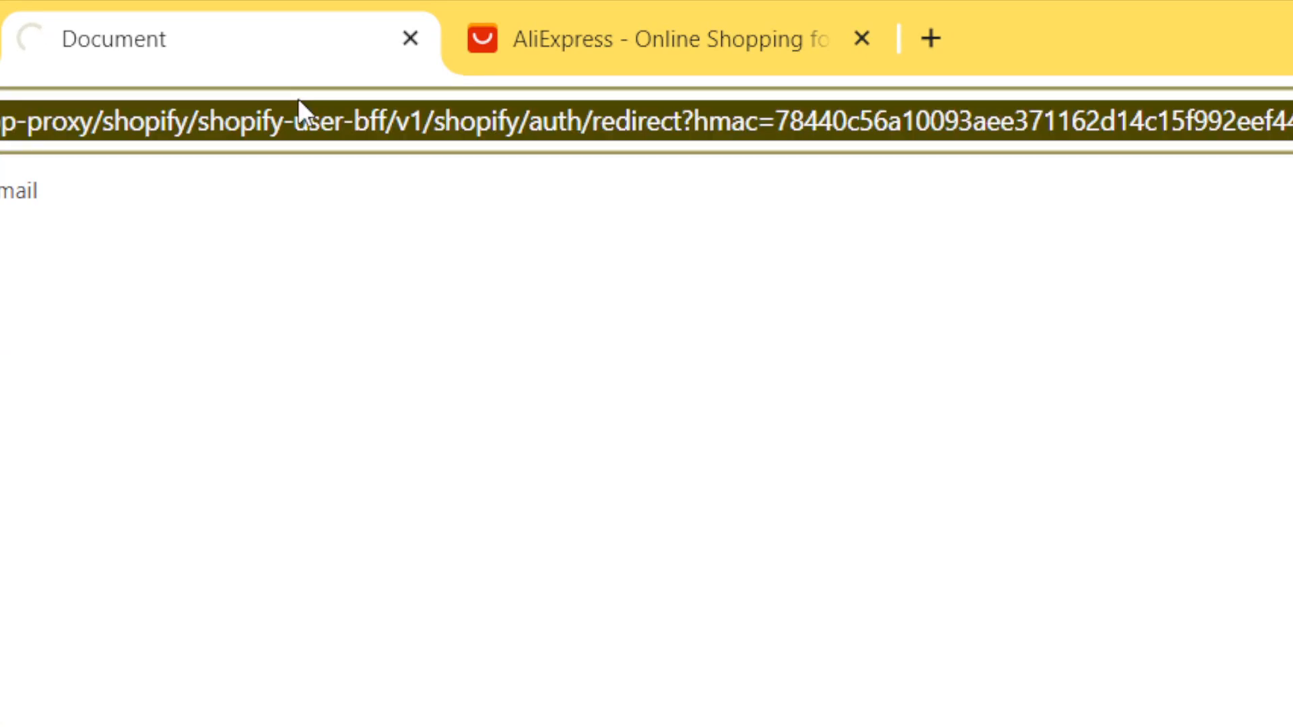
{"action": "double_click", "coordinate": [300, 115]}
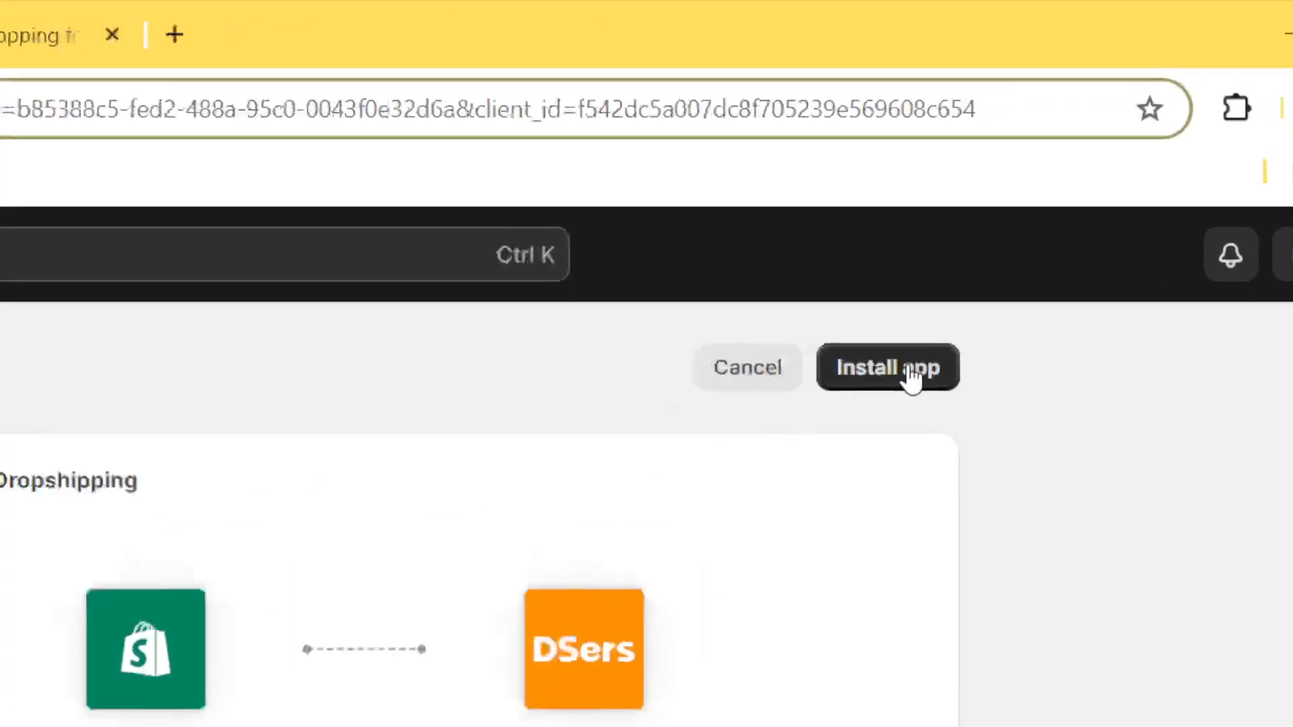
{"action": "left_click", "coordinate": [1003, 182]}
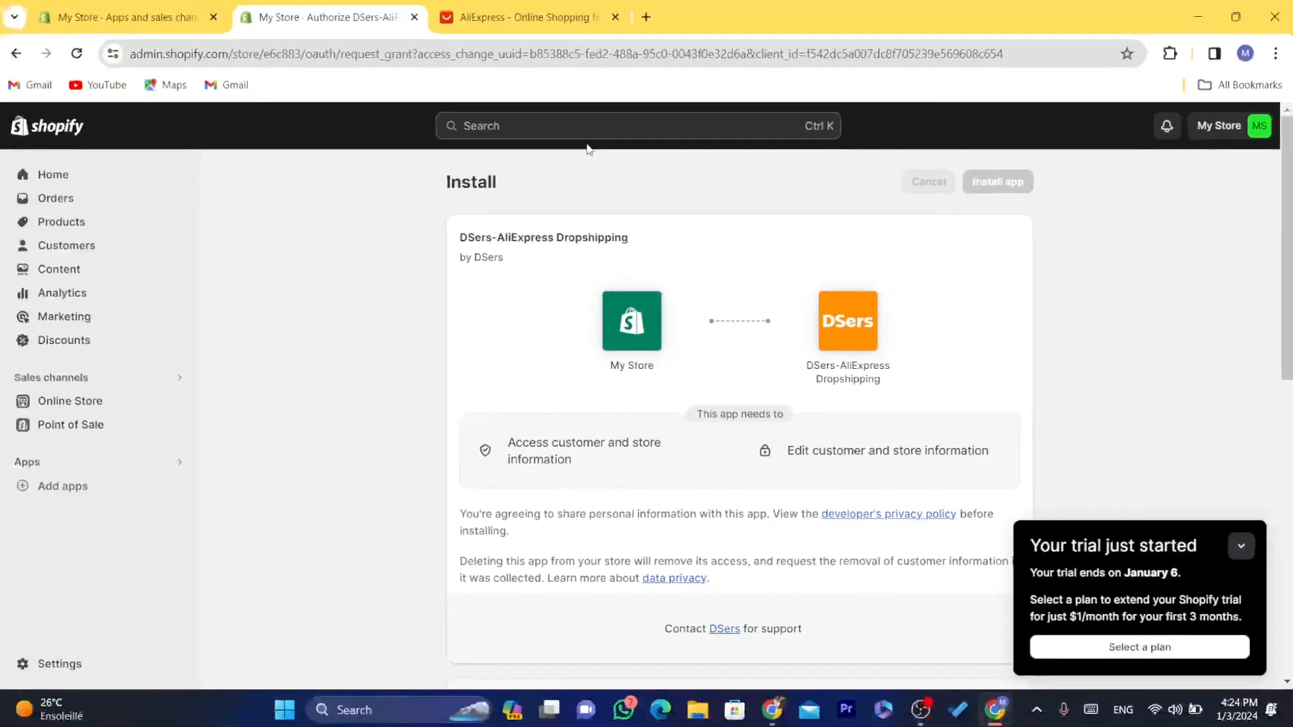
{"action": "left_click", "coordinate": [338, 49]}
{"action": "double_click", "coordinate": [339, 48]}
{"action": "triple_click", "coordinate": [339, 47]}
{"action": "double_click", "coordinate": [339, 47]}
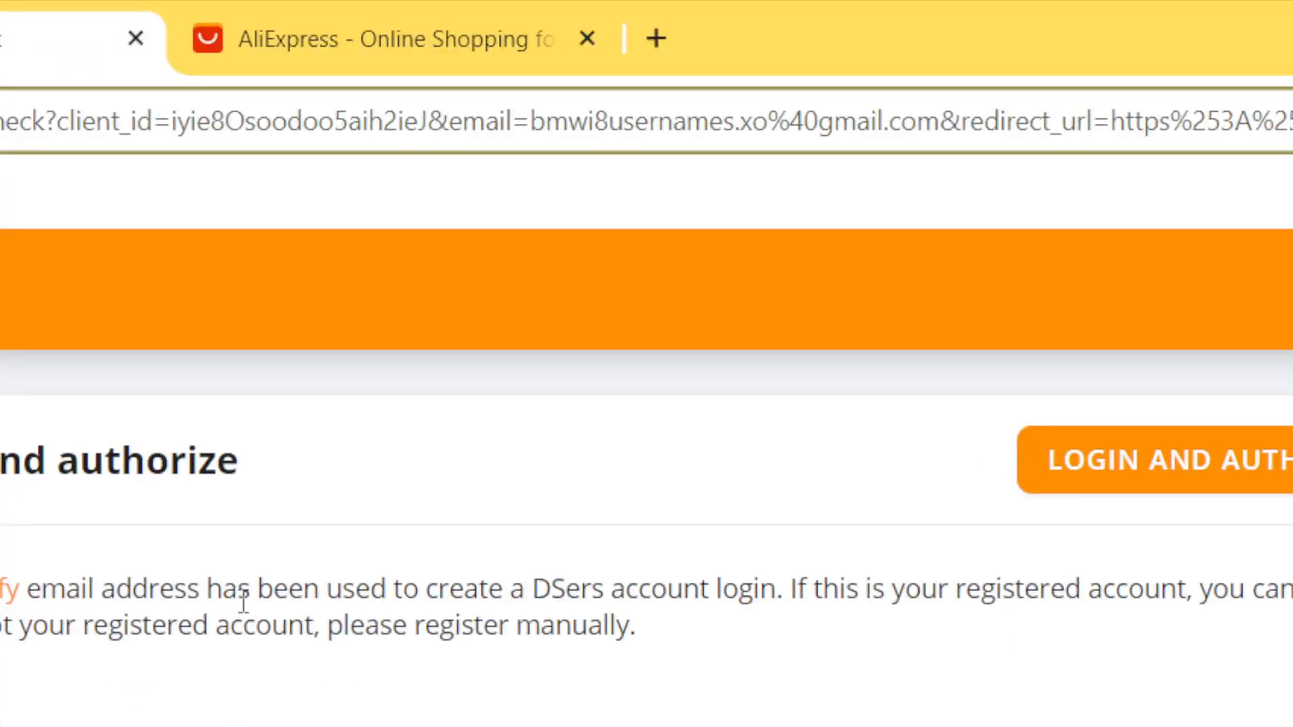
Read the DSers account notice on the authorization page and continue to login and authorize.
{"action": "left_click_drag", "start_coordinate": [459, 267], "coordinate": [623, 268]}
{"action": "left_click_drag", "start_coordinate": [604, 601], "coordinate": [632, 626]}
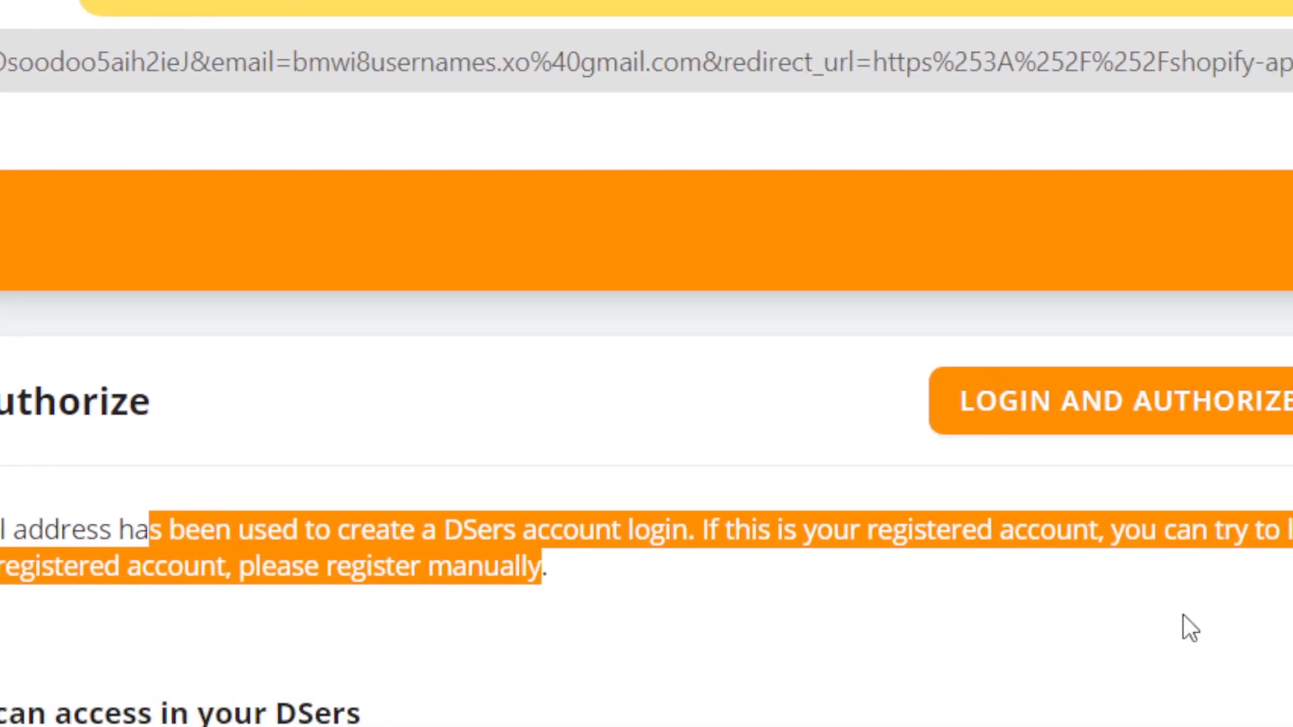
{"action": "left_click", "coordinate": [975, 299]}
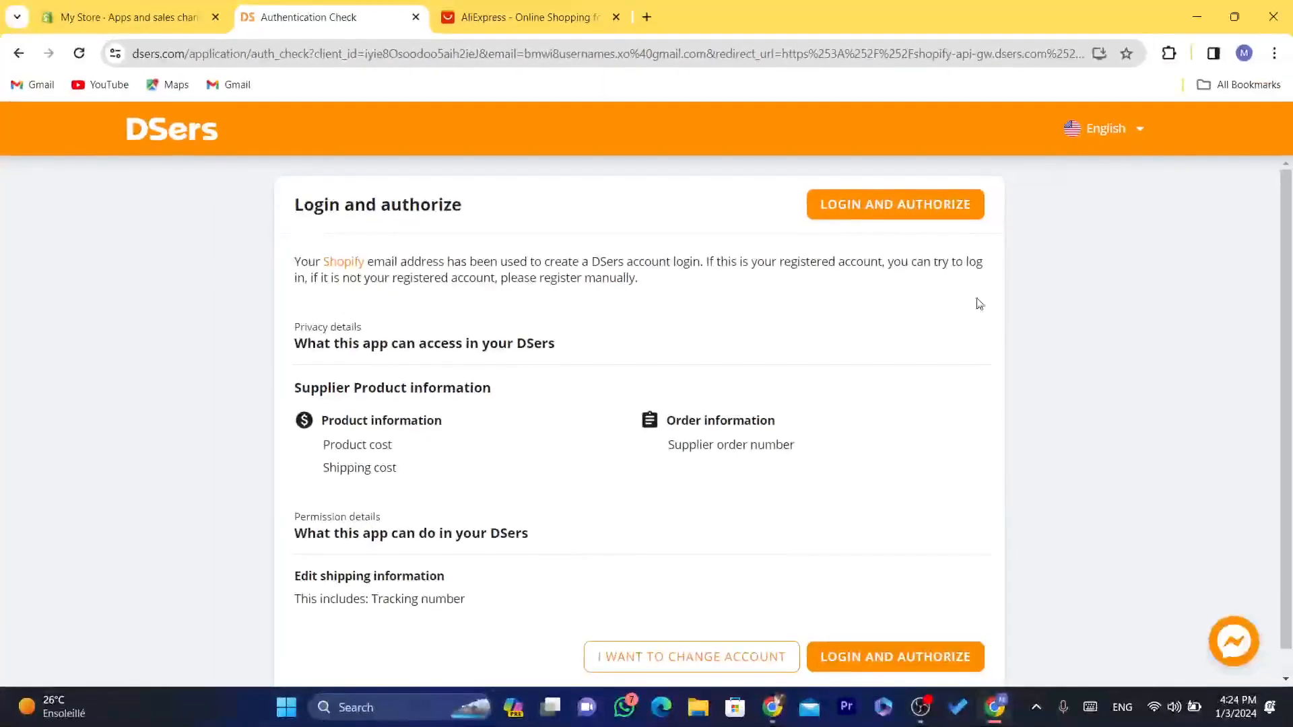
{"action": "left_click_drag", "start_coordinate": [1291, 289], "coordinate": [1291, 306]}
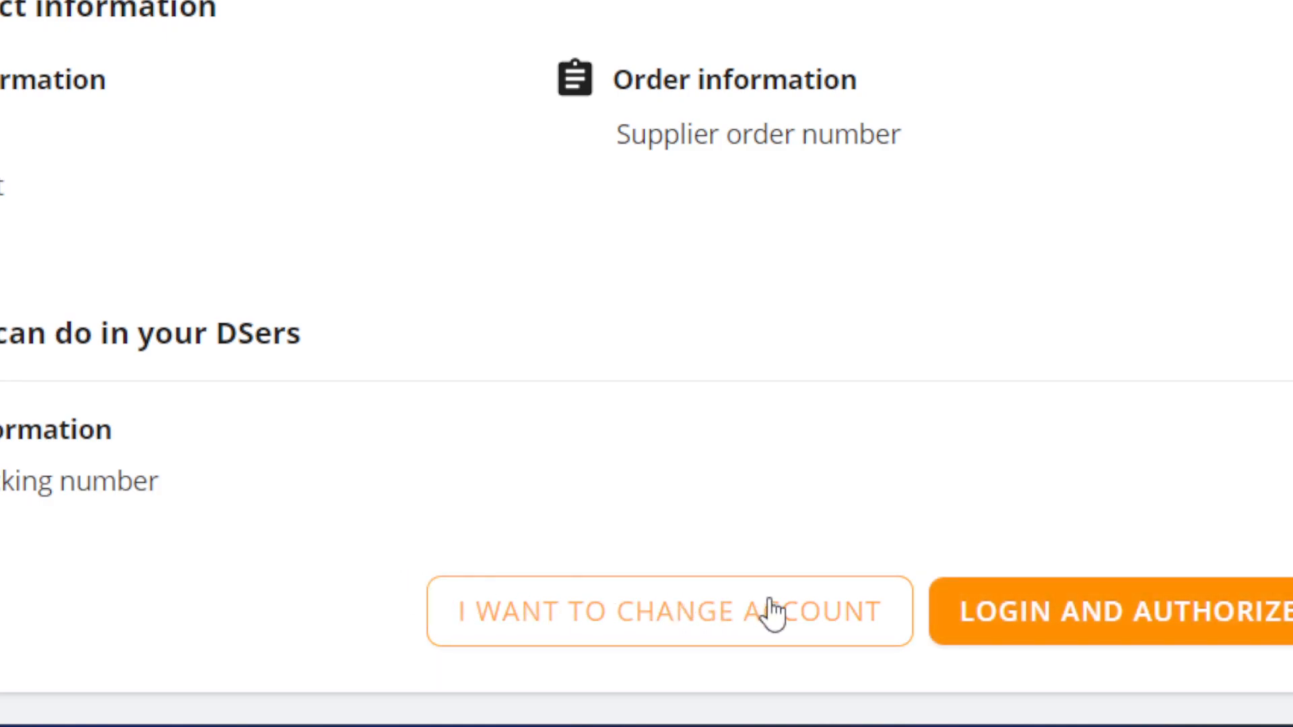
{"action": "left_click", "coordinate": [1115, 621]}
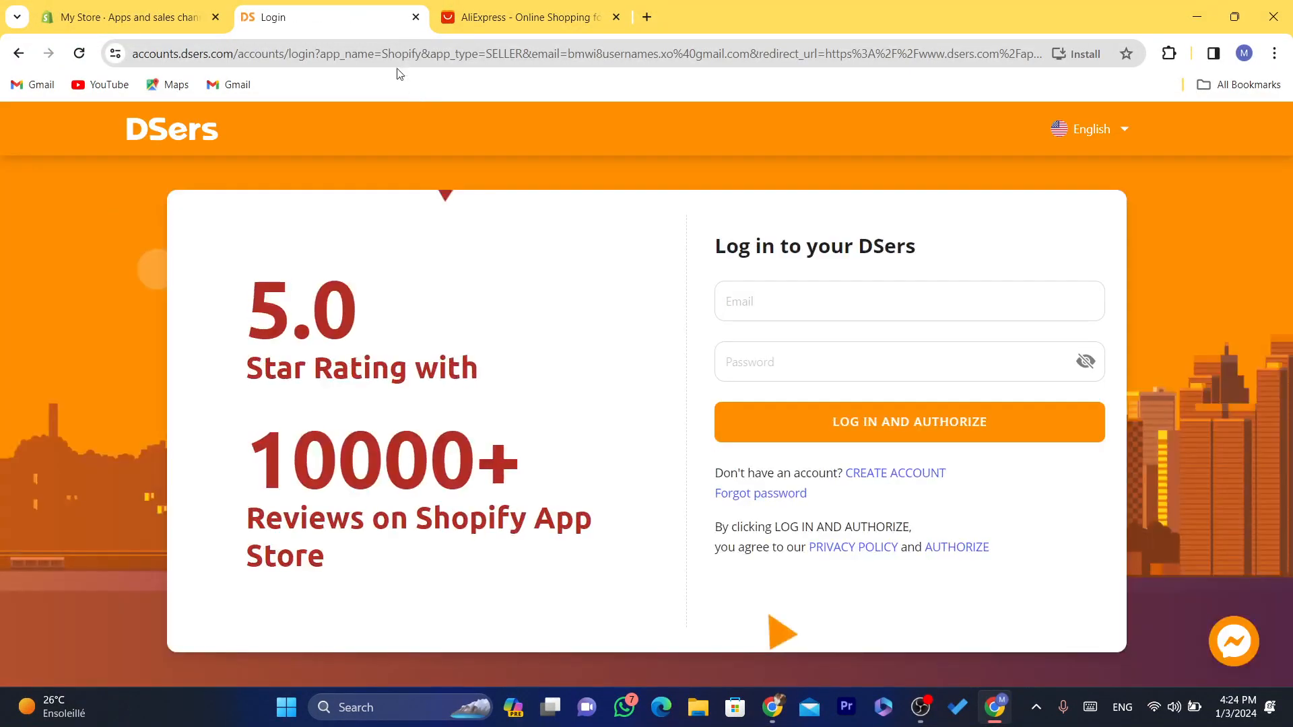
Try to create a DSers account with the prefilled email and an account password.
{"action": "left_click", "coordinate": [799, 311]}
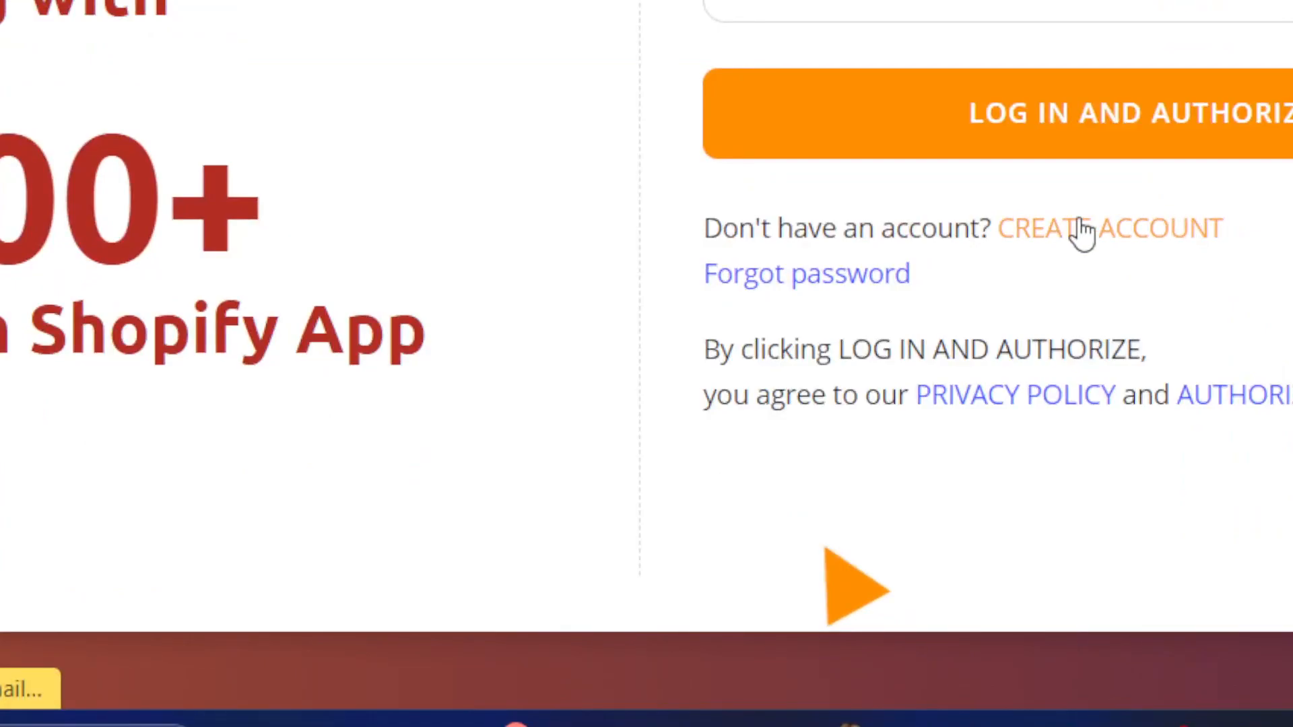
{"action": "left_click", "coordinate": [1082, 231]}
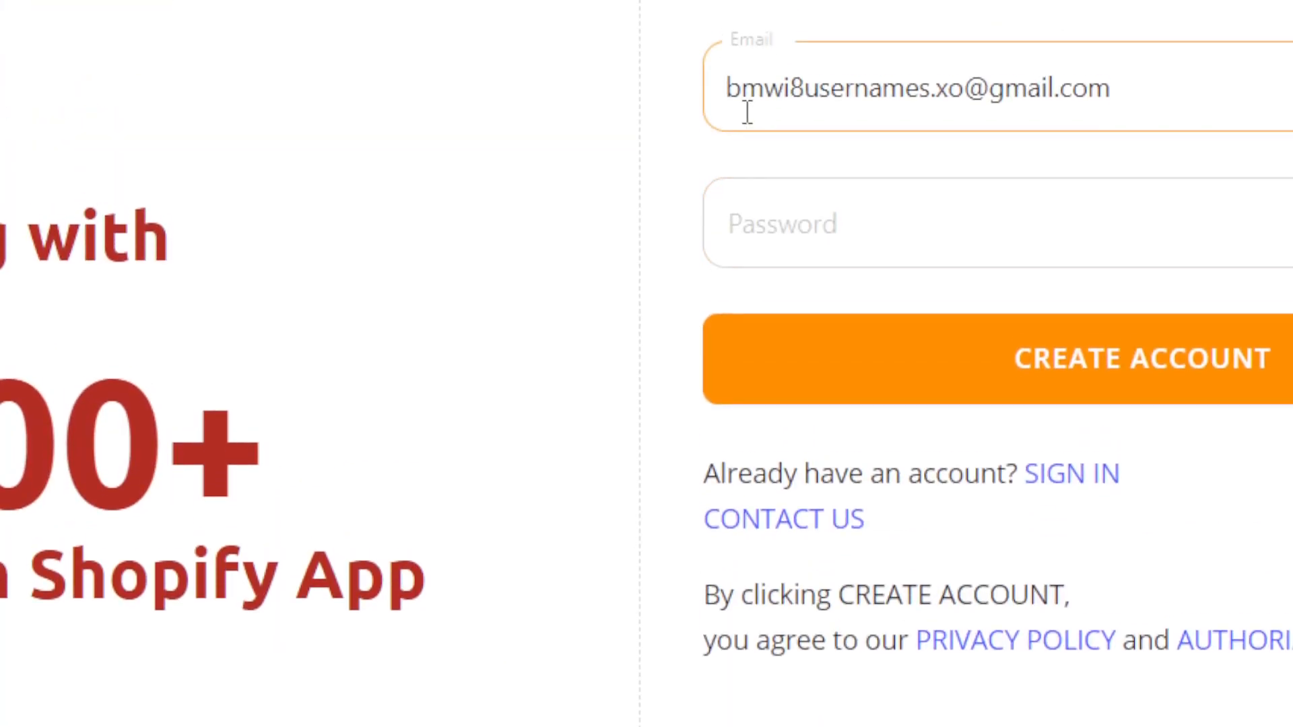
{"action": "left_click", "coordinate": [812, 241]}
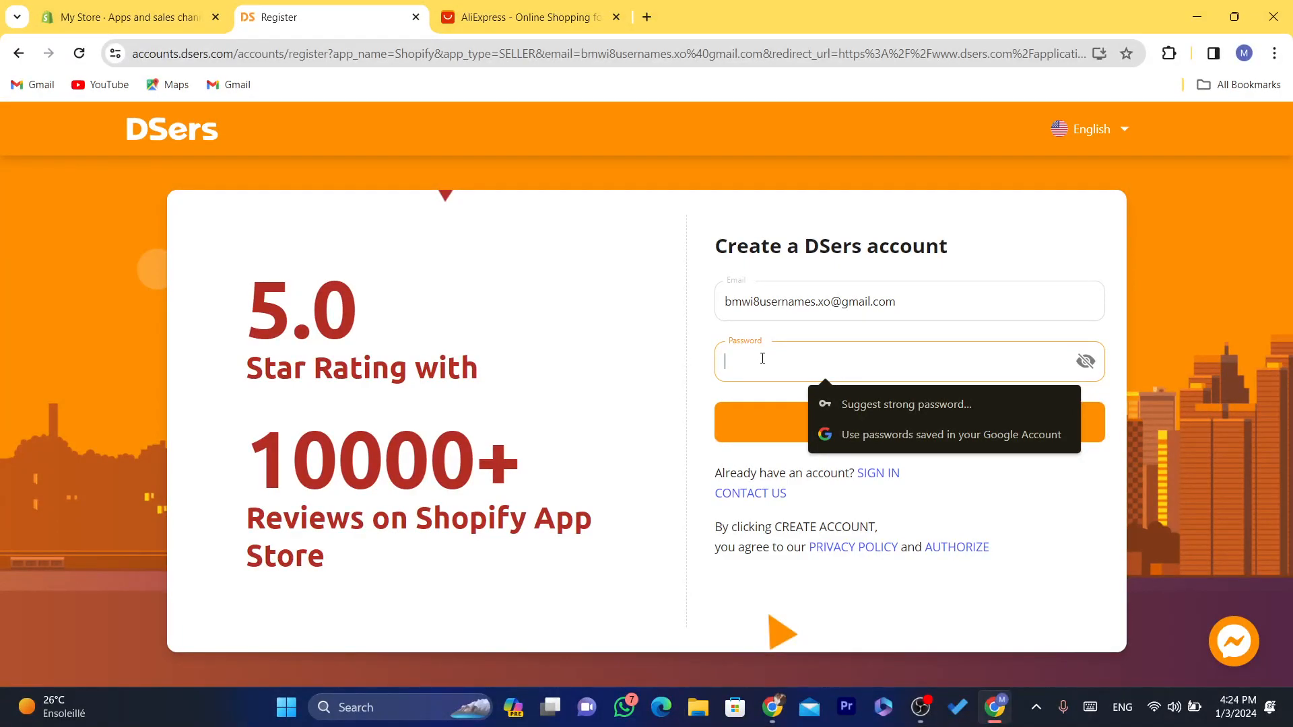
{"action": "type", "text": "••••••••"}
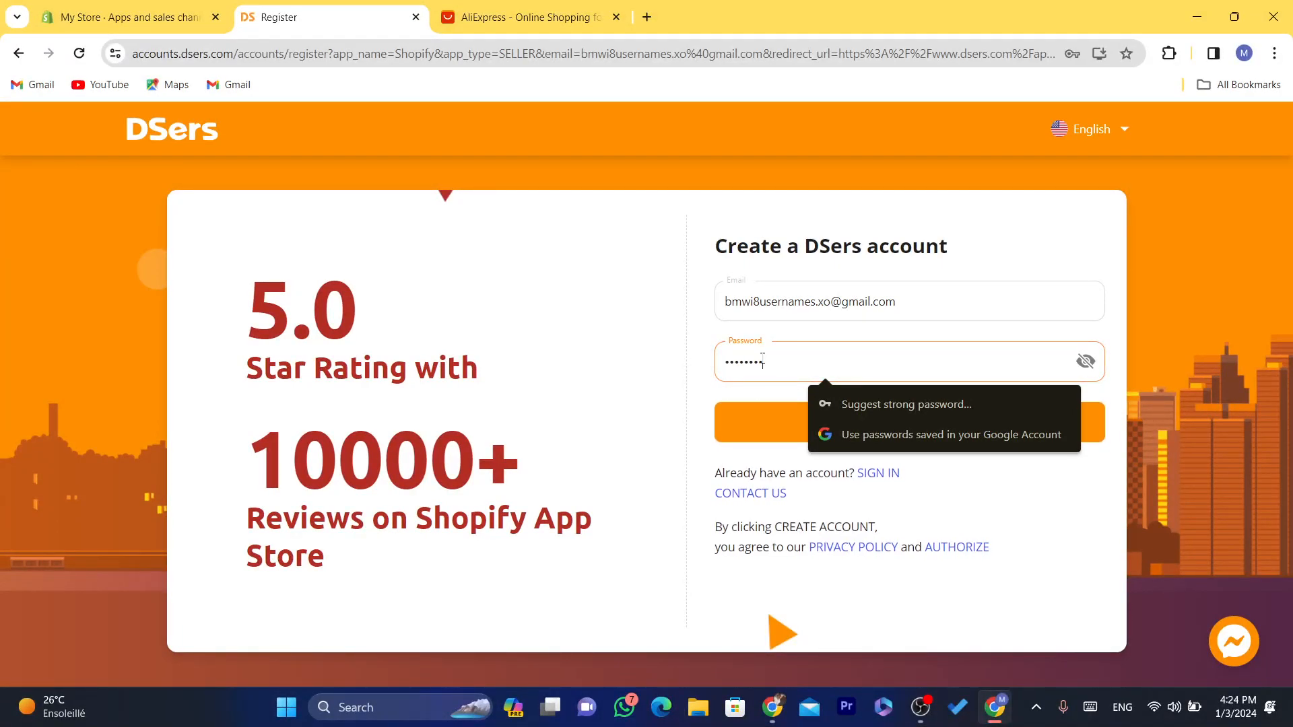
{"action": "left_click", "coordinate": [786, 431]}
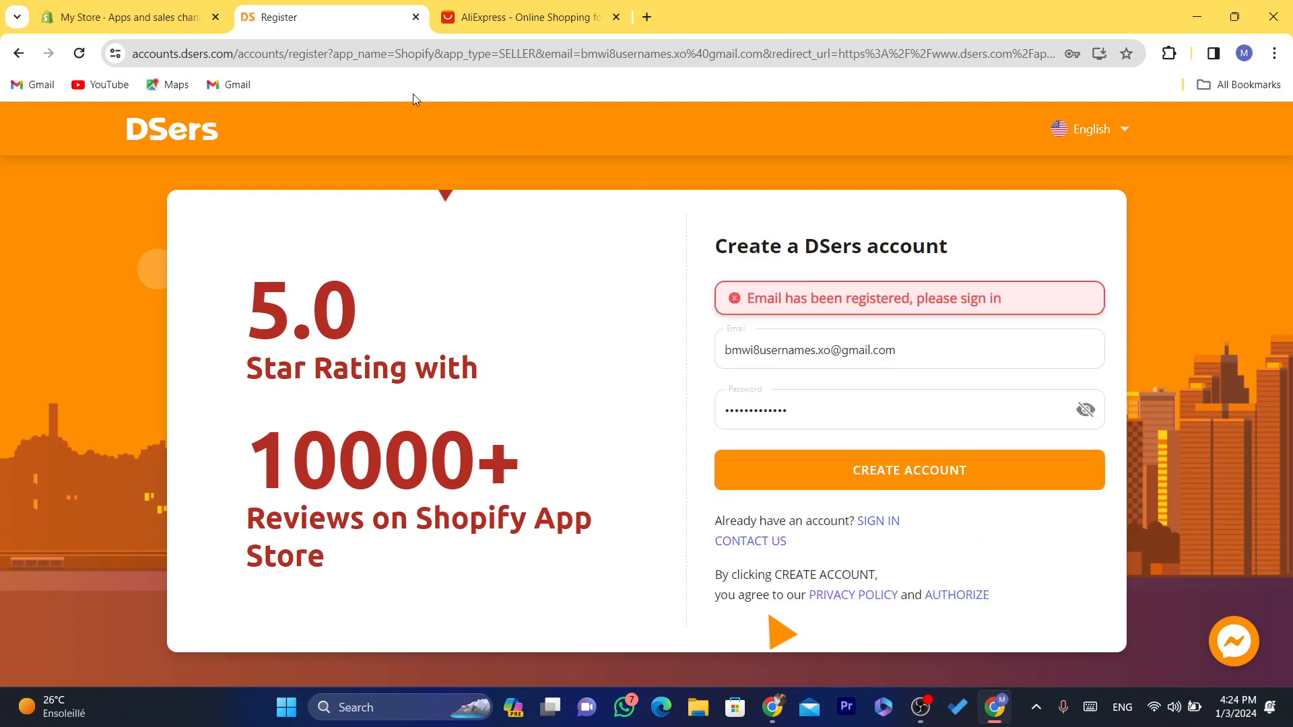
{"action": "triple_click", "coordinate": [833, 302]}
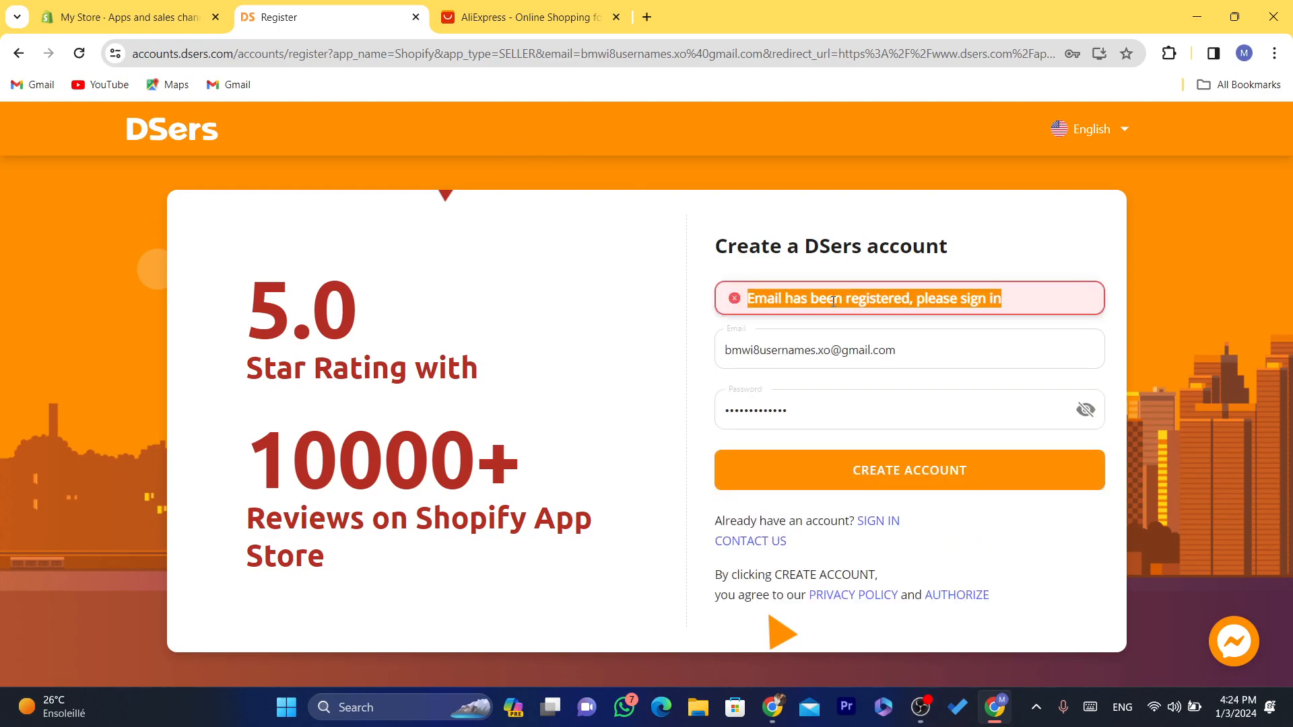
{"action": "triple_click", "coordinate": [816, 350]}
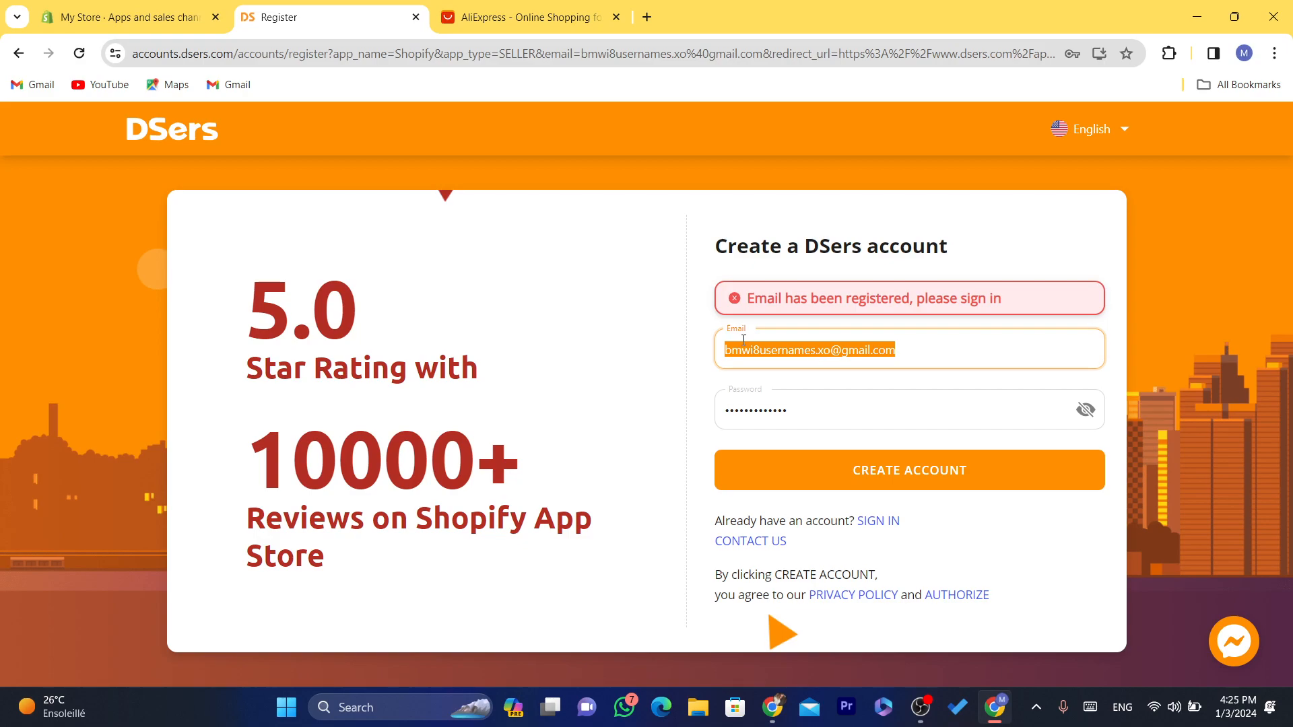
{"action": "left_click", "coordinate": [658, 364]}
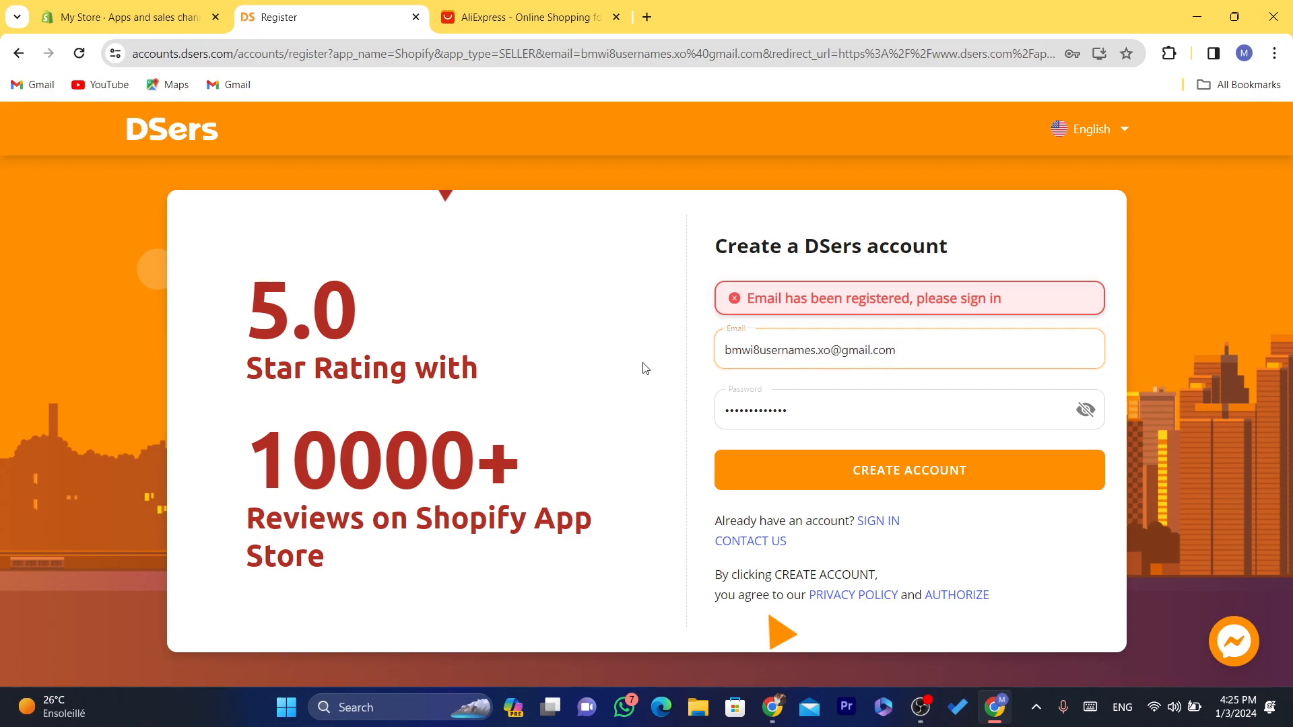
Open a second Chrome profile and copy the email address of its Google account.
{"action": "right_click", "coordinate": [774, 707]}
{"action": "left_click", "coordinate": [741, 616]}
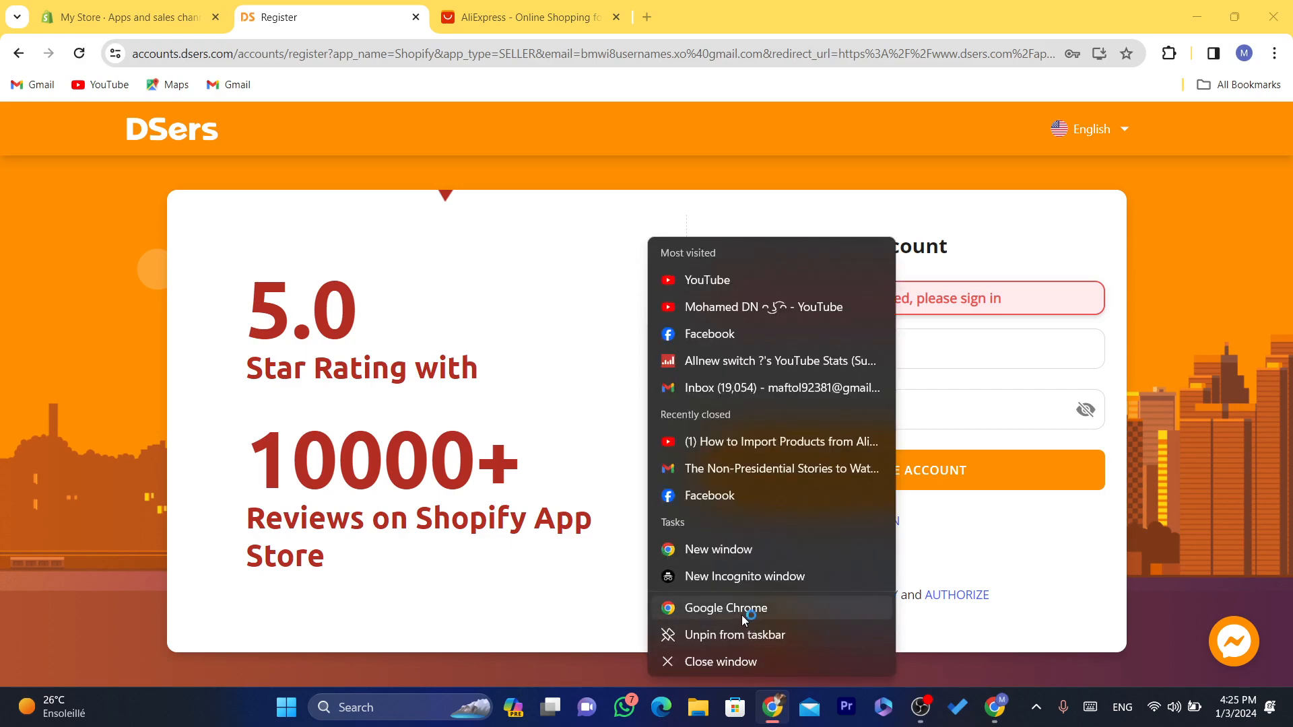
{"action": "left_click", "coordinate": [609, 431]}
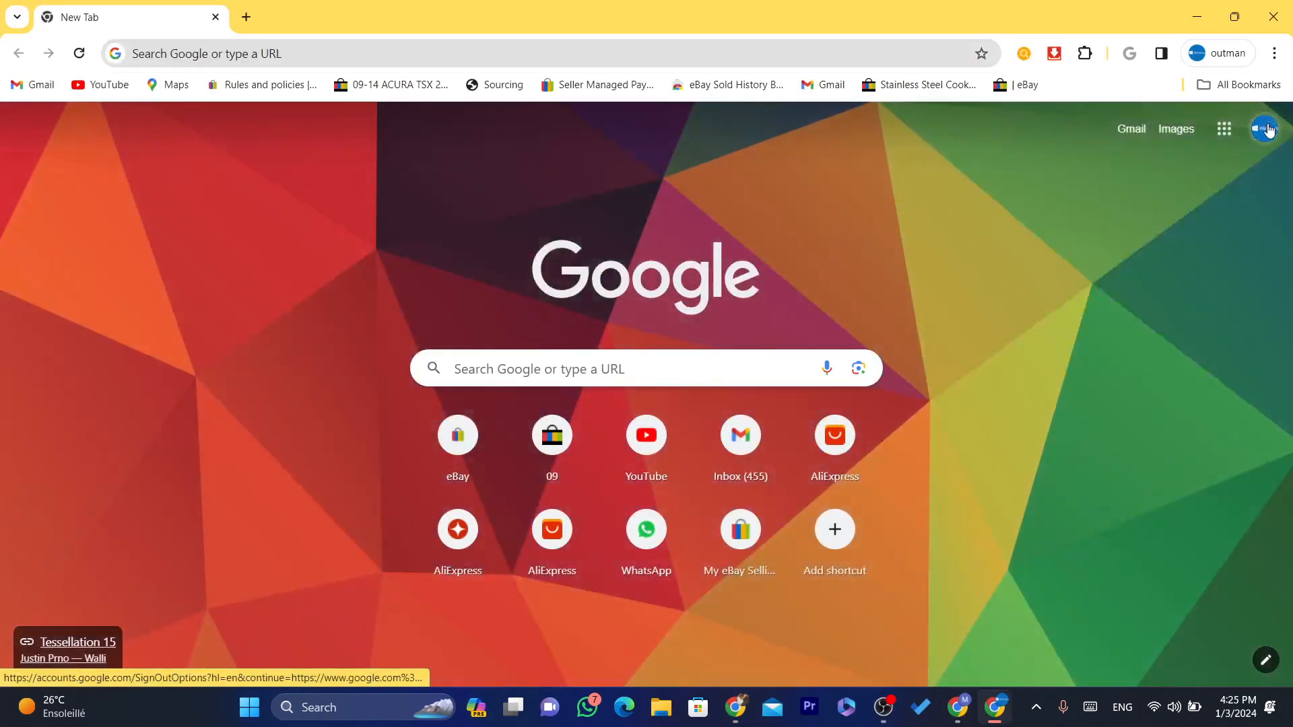
{"action": "left_click", "coordinate": [1266, 129]}
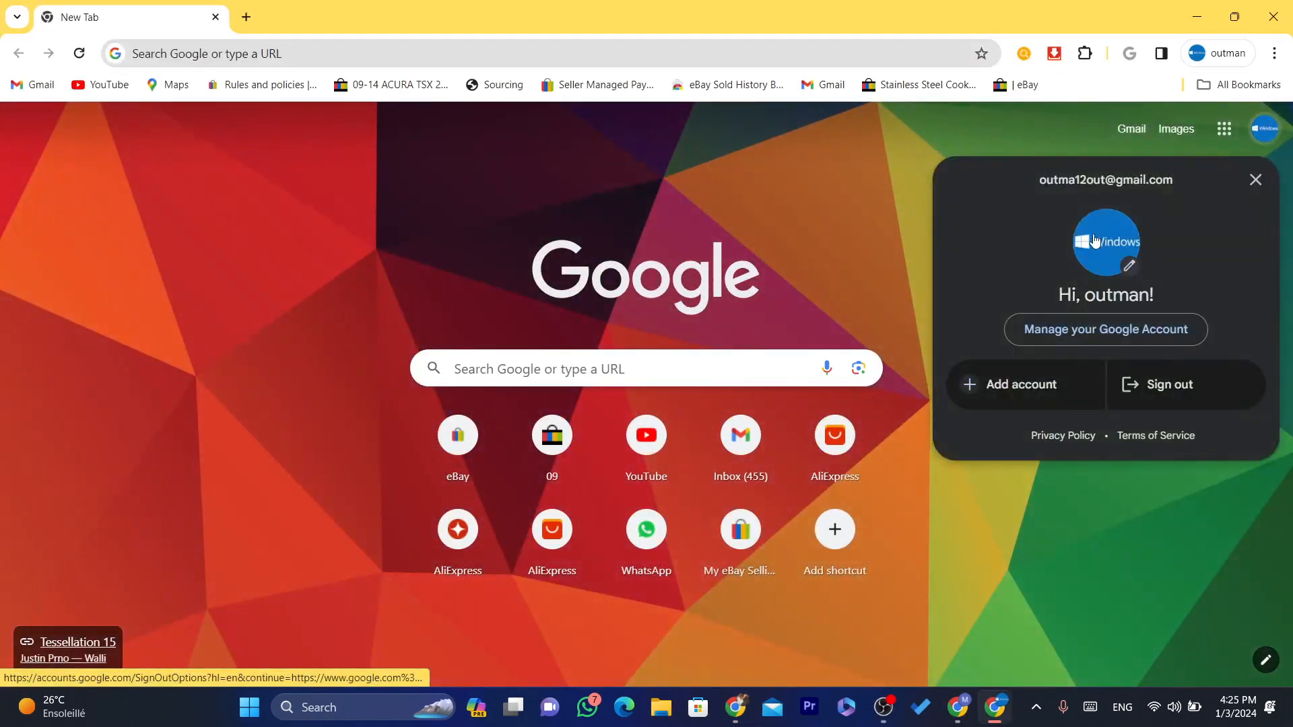
{"action": "triple_click", "coordinate": [1078, 177]}
{"action": "key", "text": "ctrl+c"}
Create the DSers account with the copied email address and an account password, and save the login in the browser.
{"action": "left_click", "coordinate": [987, 702]}
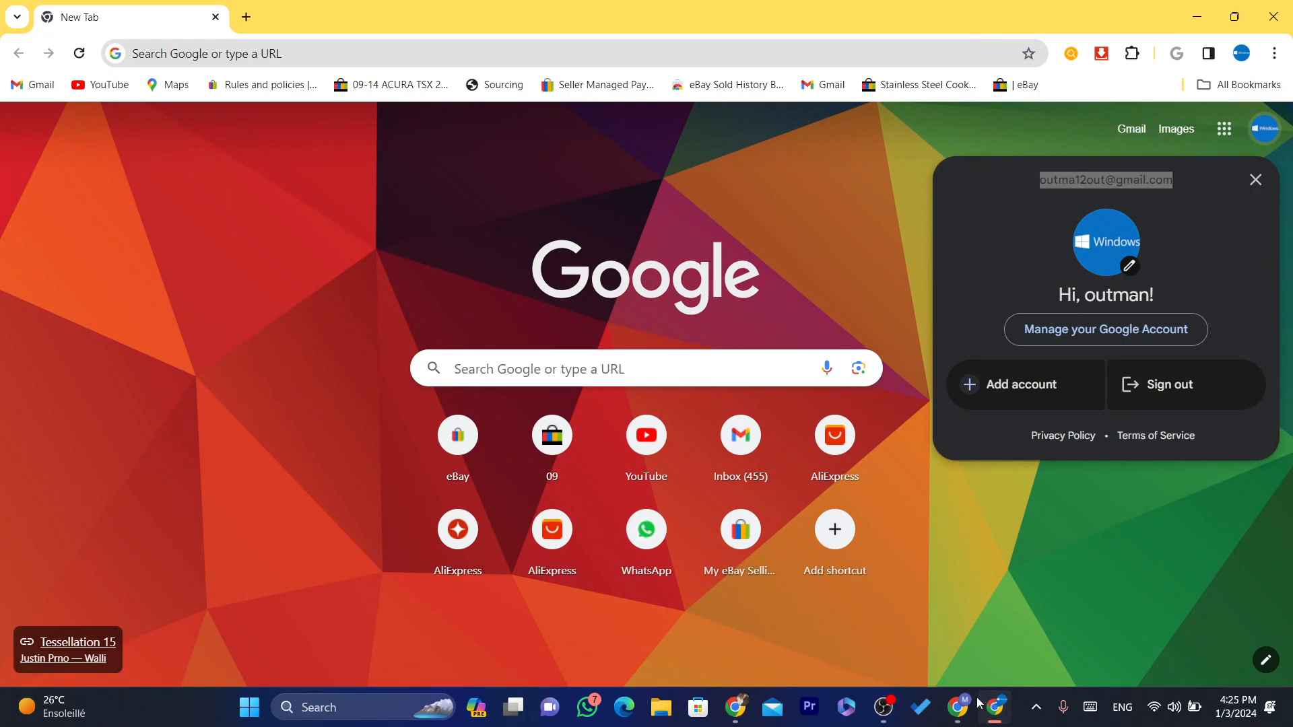
{"action": "left_click", "coordinate": [954, 698]}
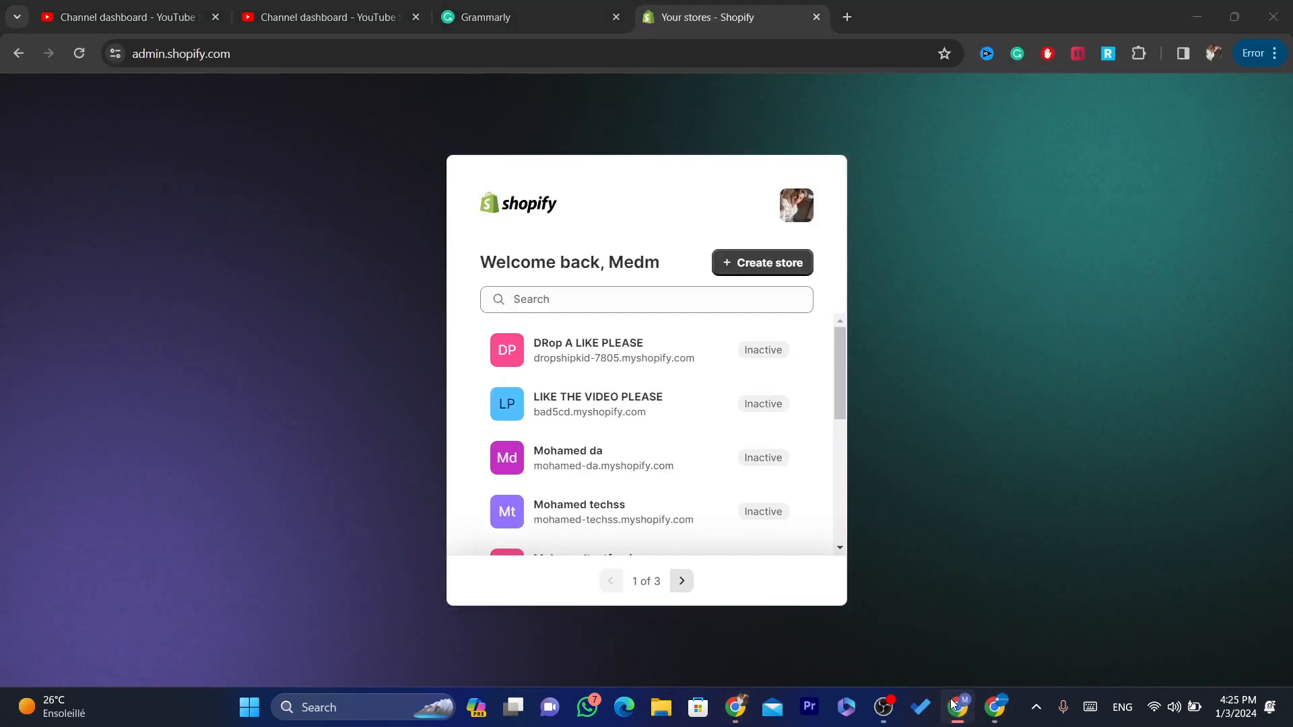
{"action": "left_click", "coordinate": [950, 701]}
{"action": "triple_click", "coordinate": [823, 344]}
{"action": "key", "text": "ctrl+v"}
{"action": "triple_click", "coordinate": [807, 395]}
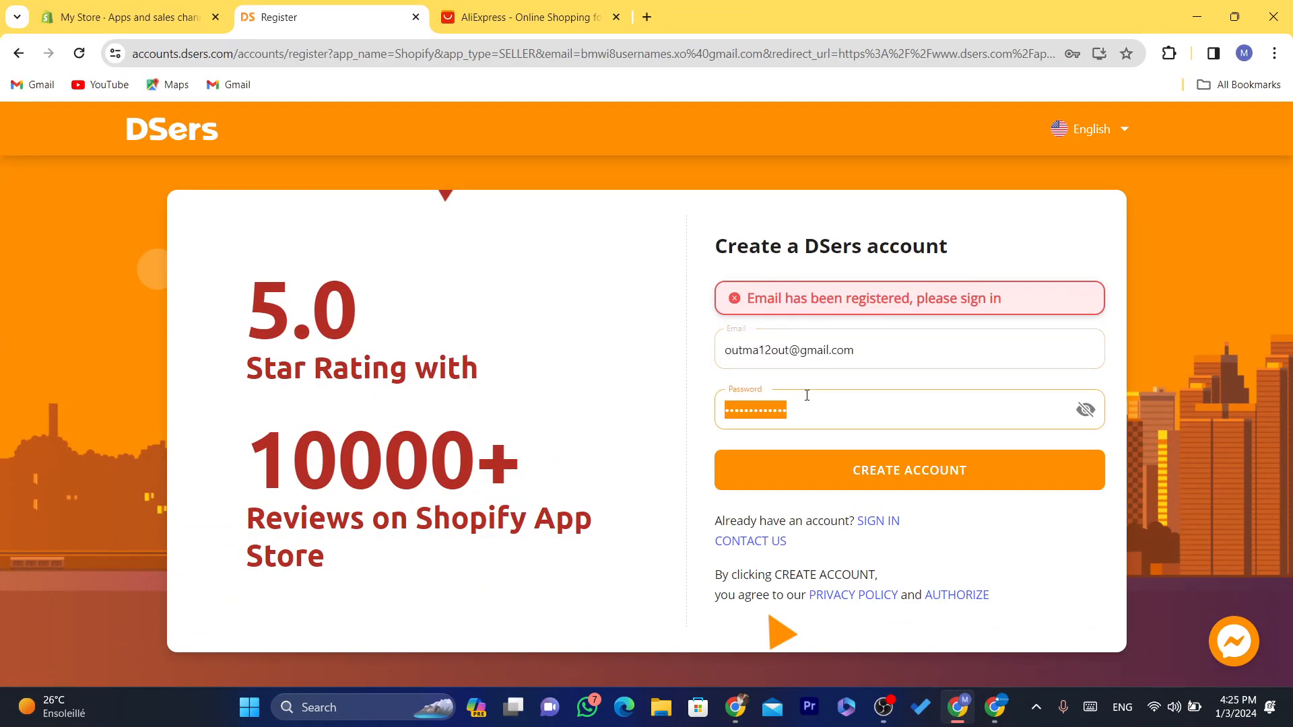
{"action": "left_click", "coordinate": [868, 468]}
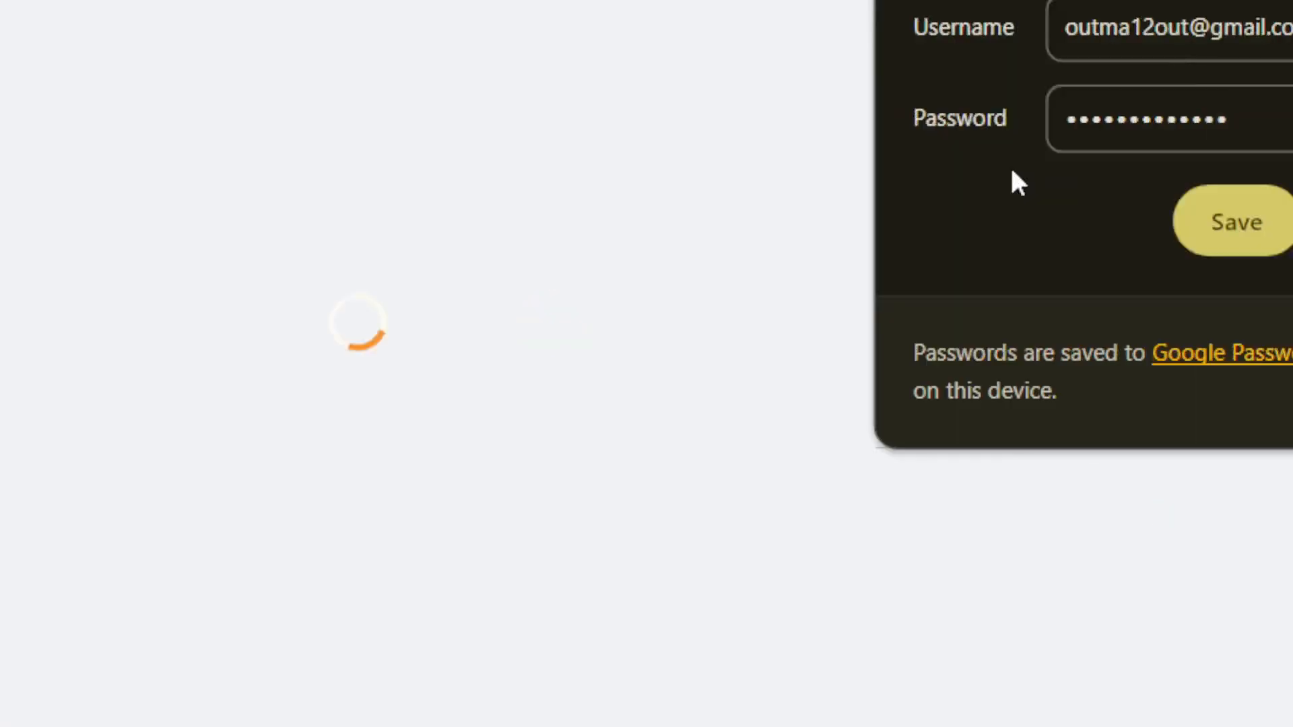
{"action": "left_click", "coordinate": [1259, 241]}
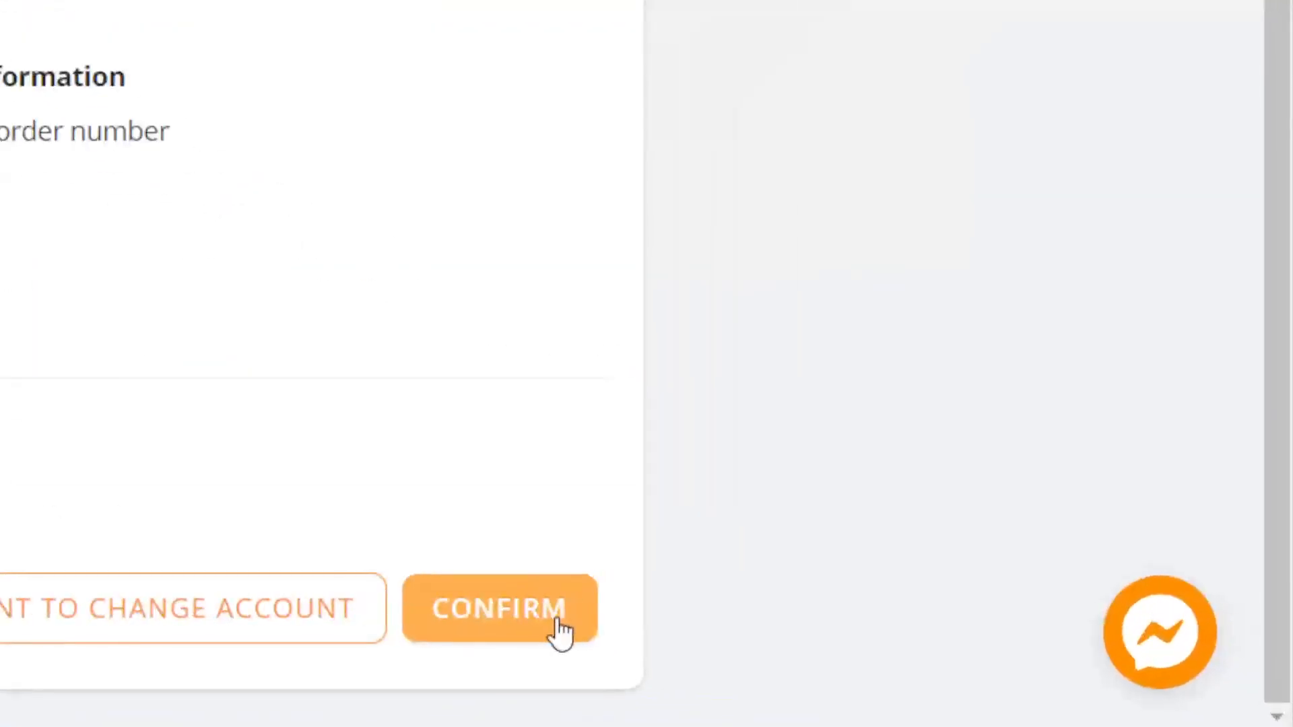
Confirm the DSers account for the Shopify store connection.
{"action": "left_click", "coordinate": [556, 672]}
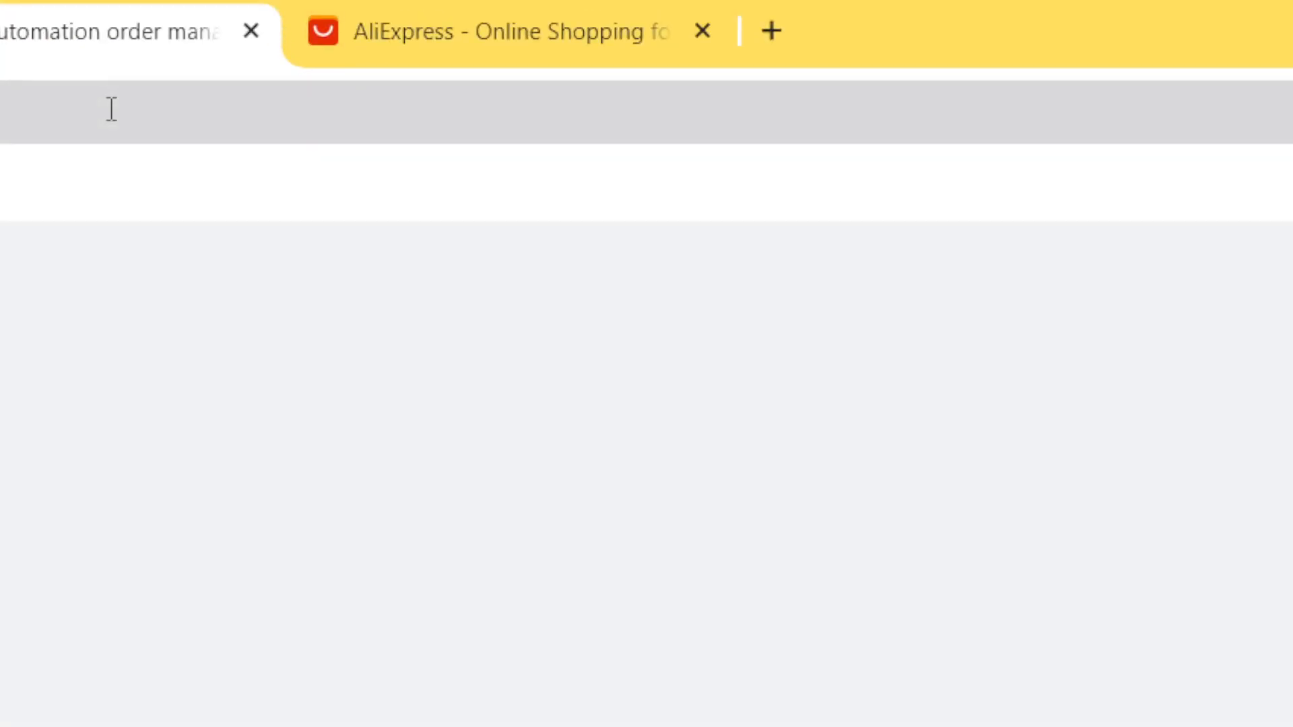
{"action": "left_click", "coordinate": [111, 109]}
{"action": "left_click", "coordinate": [200, 112]}
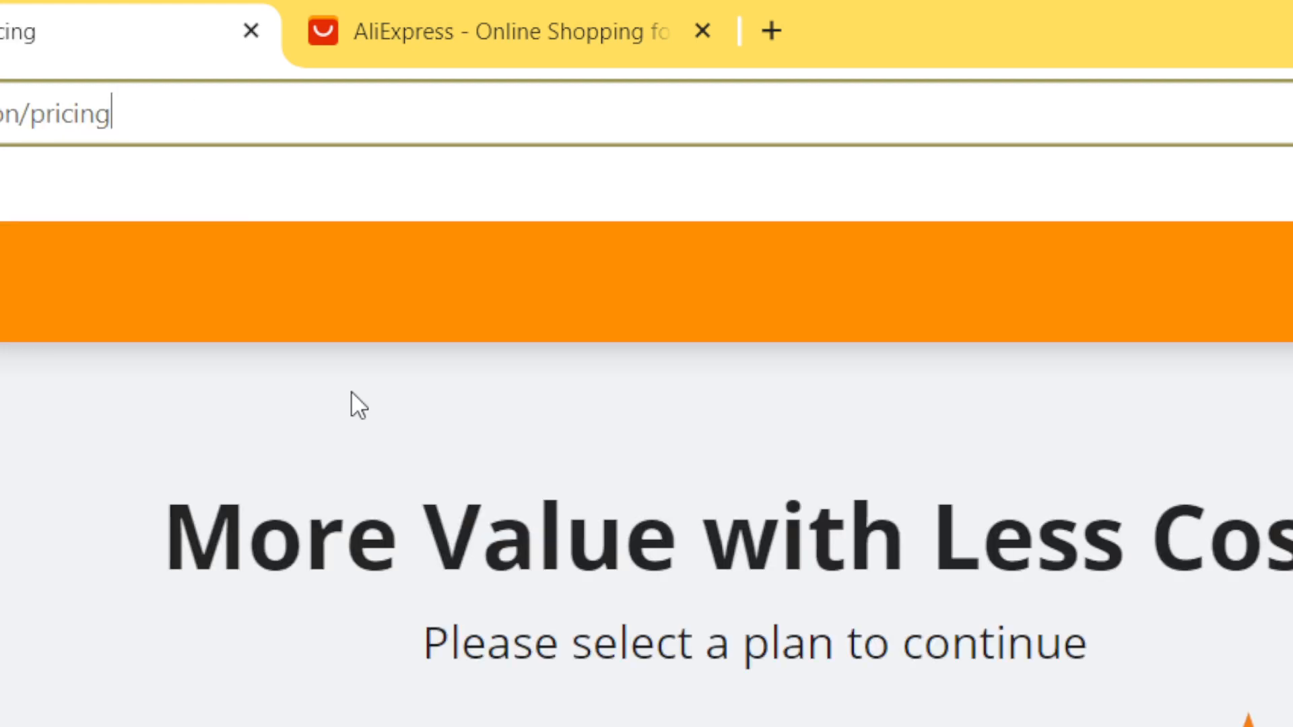
Get started with the free Basic plan.
{"action": "left_click_drag", "start_coordinate": [1291, 468], "coordinate": [1275, 27]}
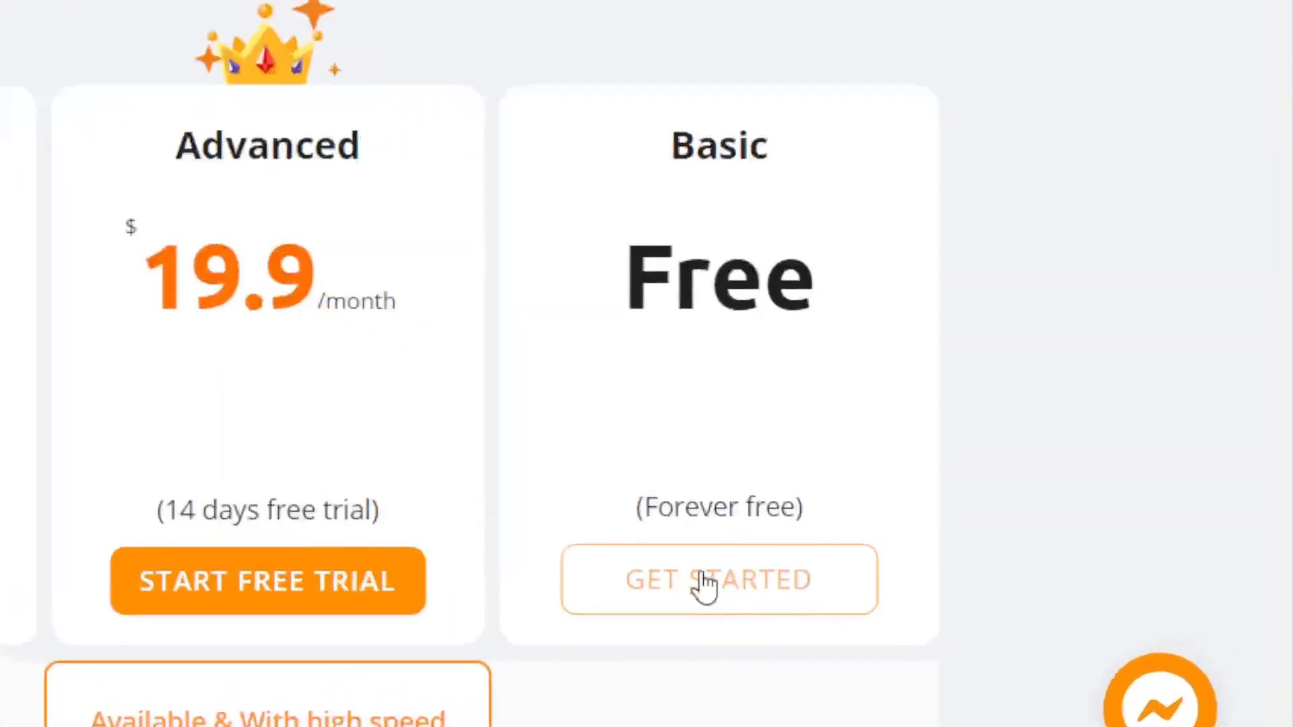
{"action": "left_click", "coordinate": [1034, 587]}
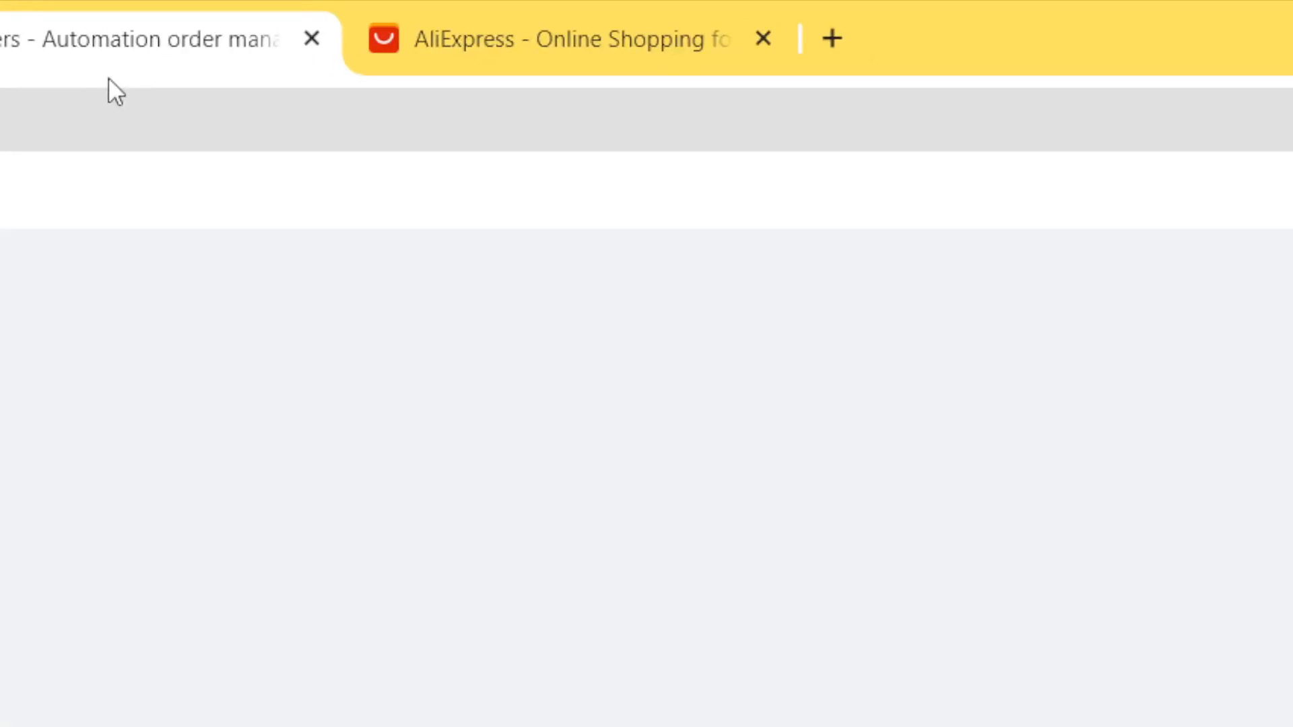
{"action": "left_click", "coordinate": [192, 106]}
{"action": "double_click", "coordinate": [191, 106]}
{"action": "double_click", "coordinate": [192, 105]}
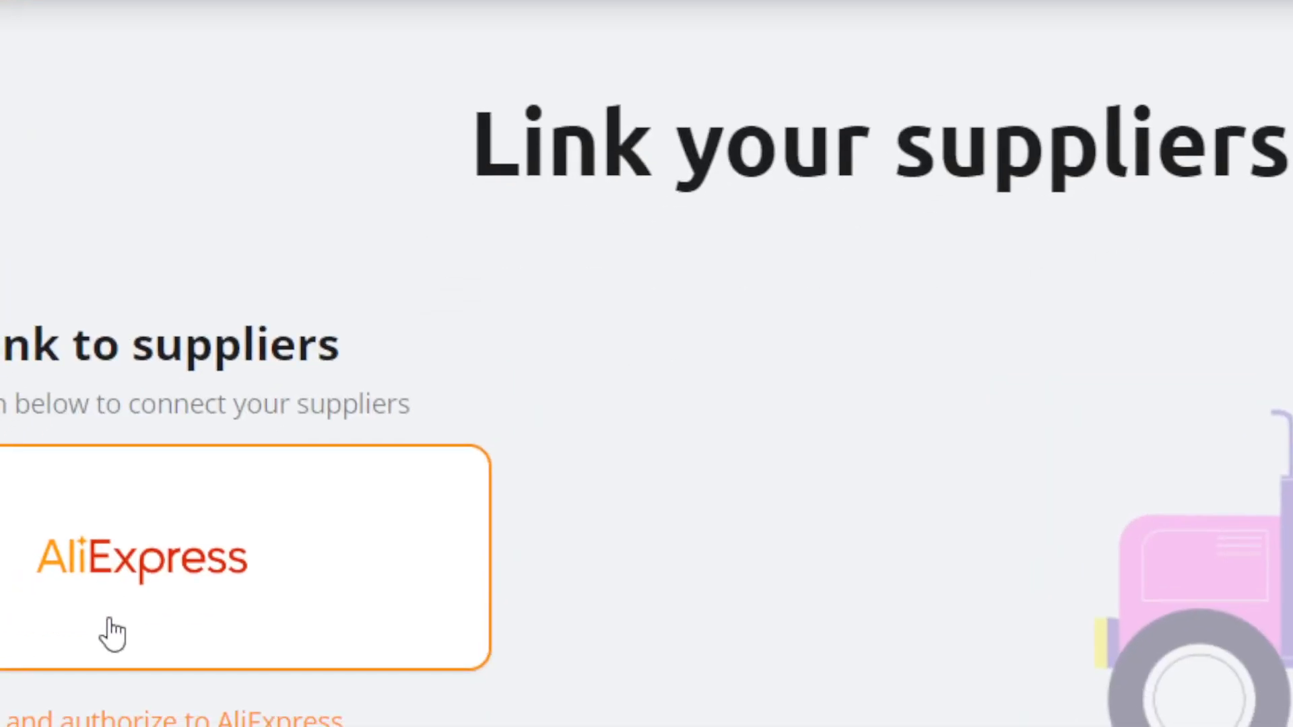
Switch to the AliExpress site, cancel the AliSave Plus download and open the Register/Sign in form.
{"action": "left_click_drag", "start_coordinate": [112, 340], "coordinate": [520, 348]}
{"action": "left_click", "coordinate": [520, 346]}
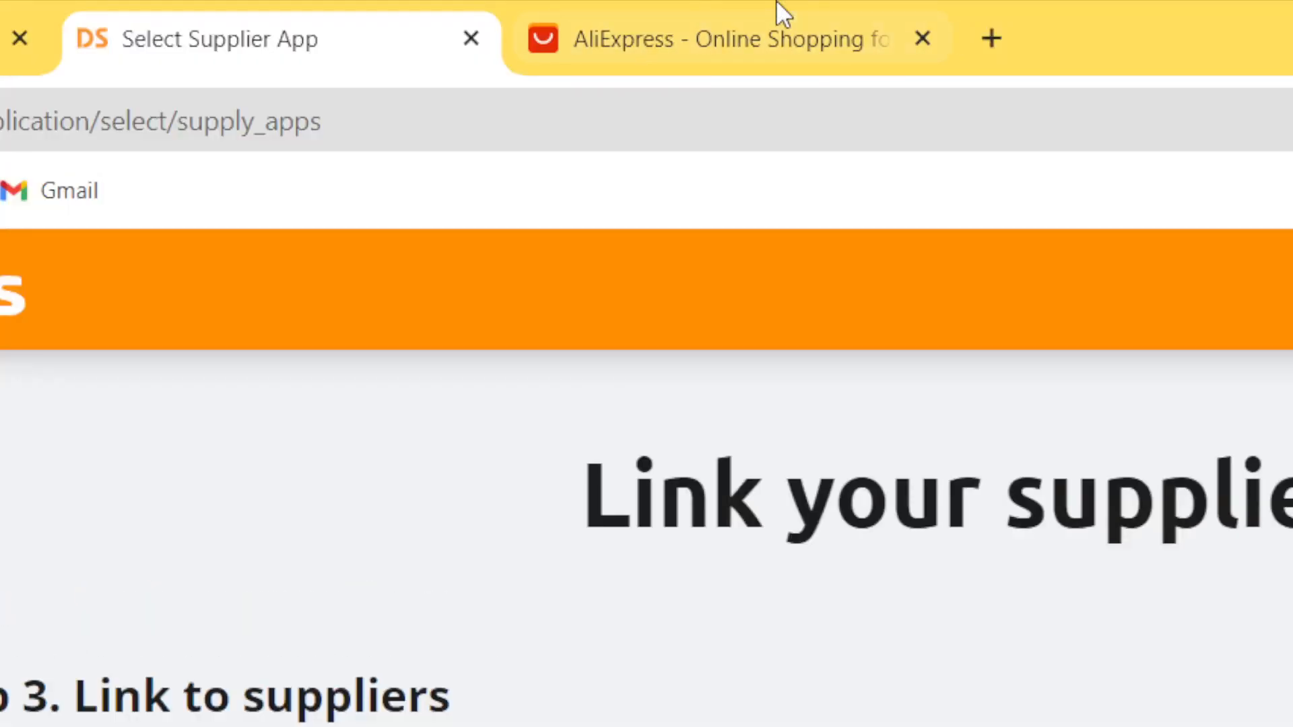
{"action": "left_click", "coordinate": [778, 8]}
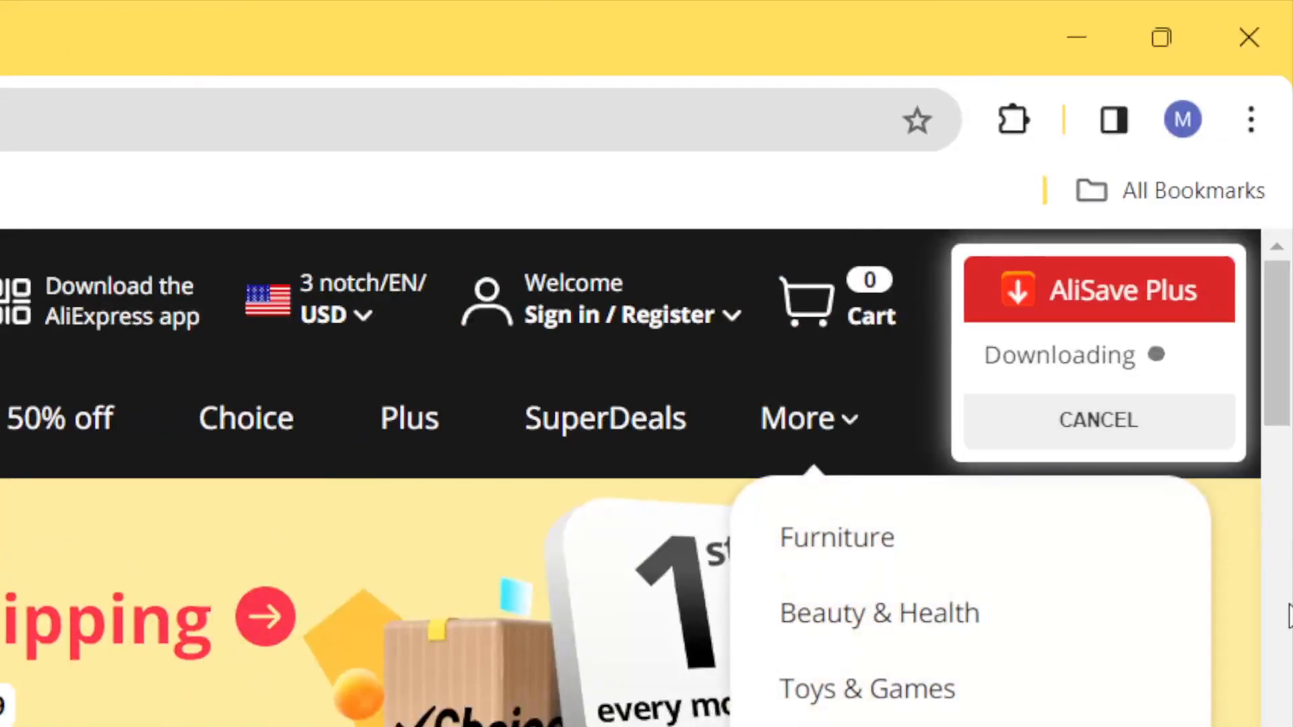
{"action": "left_click", "coordinate": [1158, 443]}
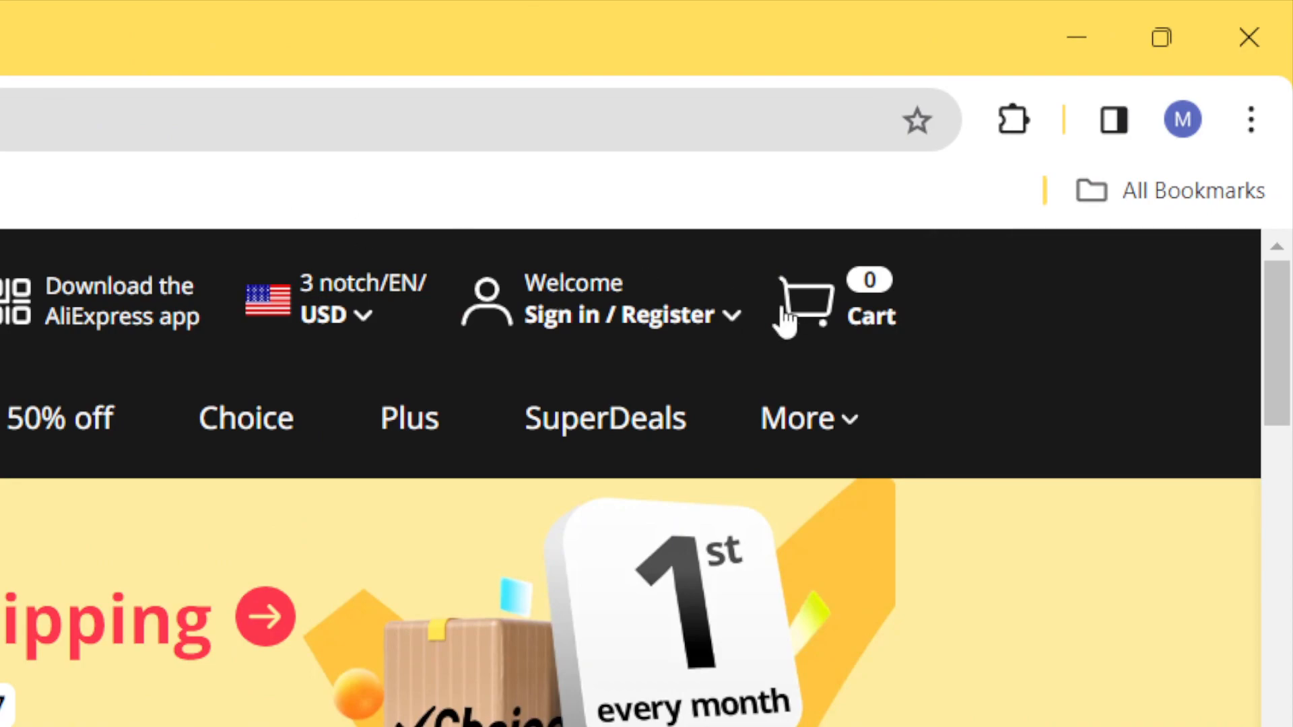
{"action": "mouse_move", "coordinate": [606, 327]}
{"action": "left_click", "coordinate": [620, 408]}
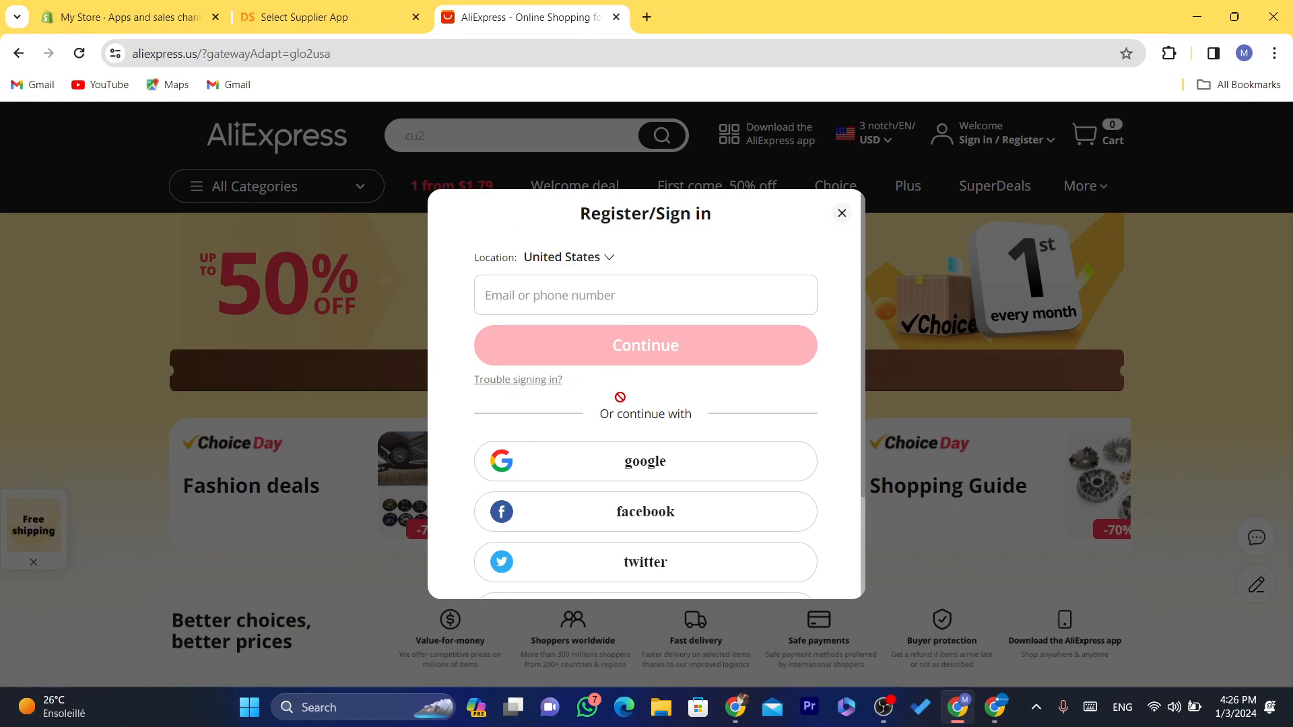
Sign in to AliExpress with the listed Google account.
{"action": "left_click", "coordinate": [629, 455]}
{"action": "left_click_drag", "start_coordinate": [595, 6], "coordinate": [575, 5]}
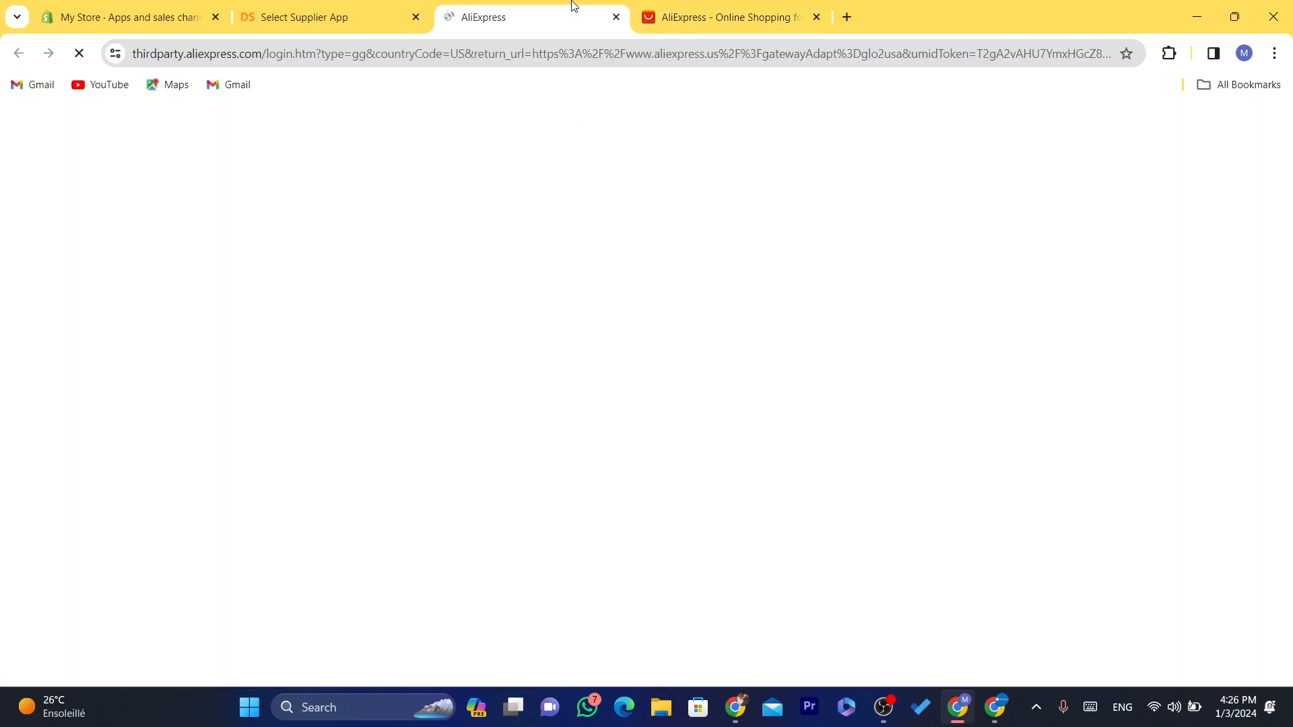
{"action": "left_click", "coordinate": [501, 49]}
{"action": "left_click", "coordinate": [573, 381]}
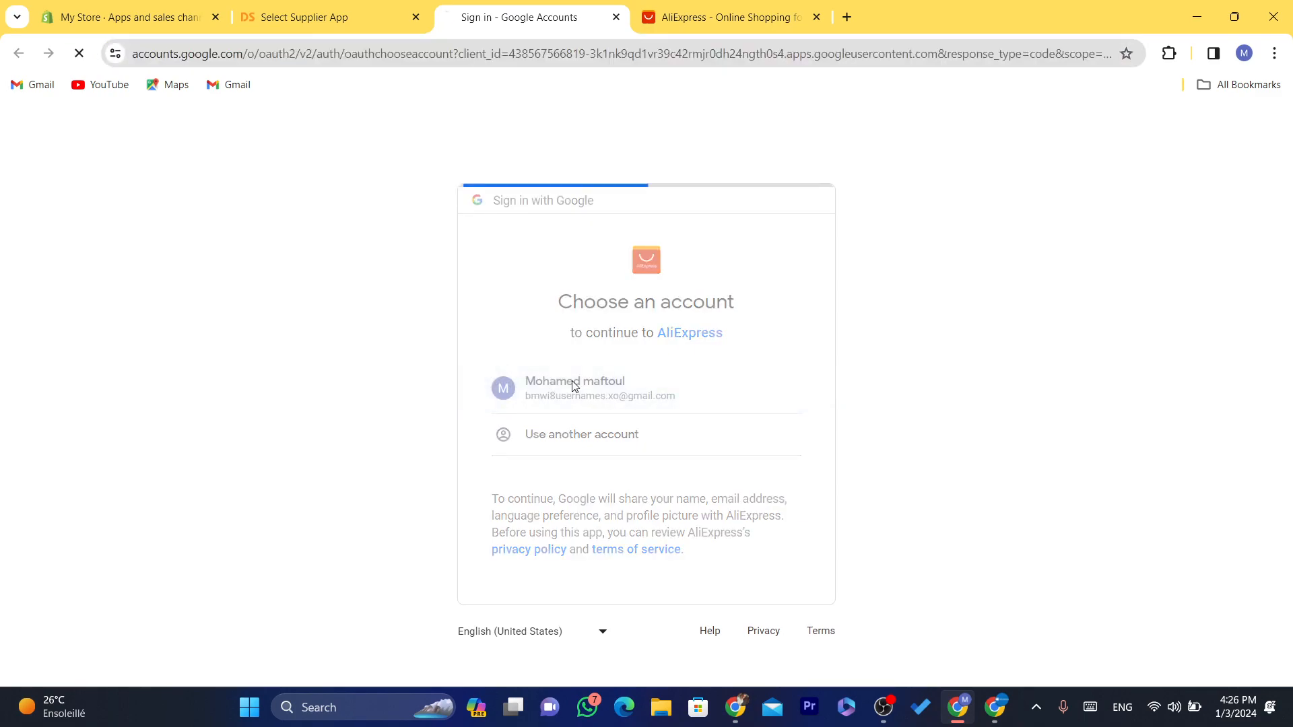
{"action": "left_click", "coordinate": [566, 45]}
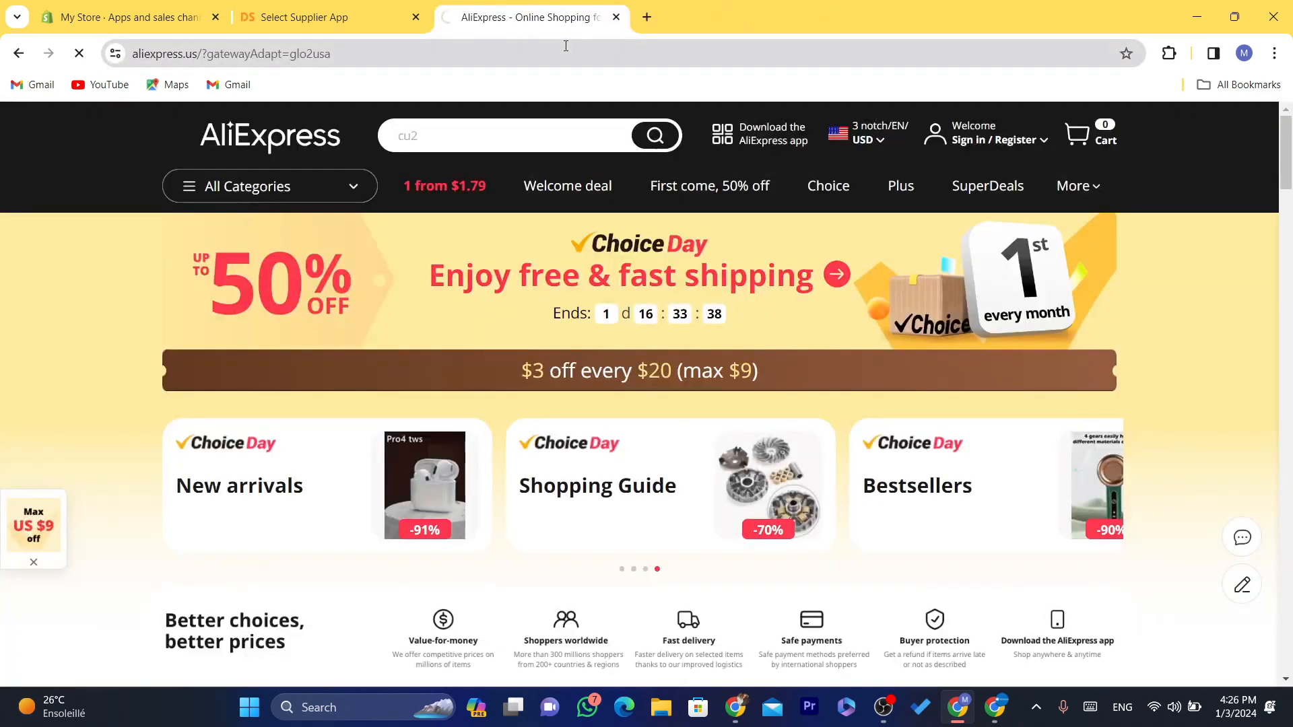
{"action": "left_click", "coordinate": [528, 51]}
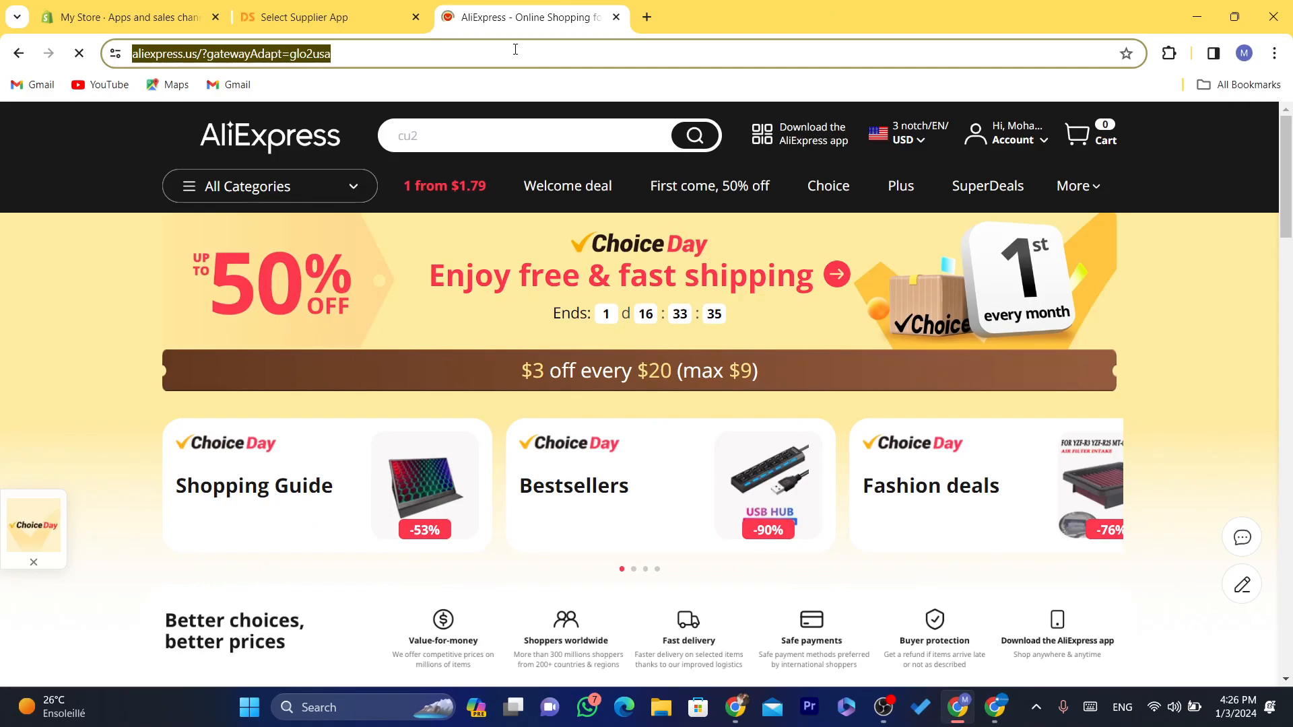
Start linking AliExpress as the supplier in DSers and try to authorize access with the signed-in account.
{"action": "left_click", "coordinate": [348, 6]}
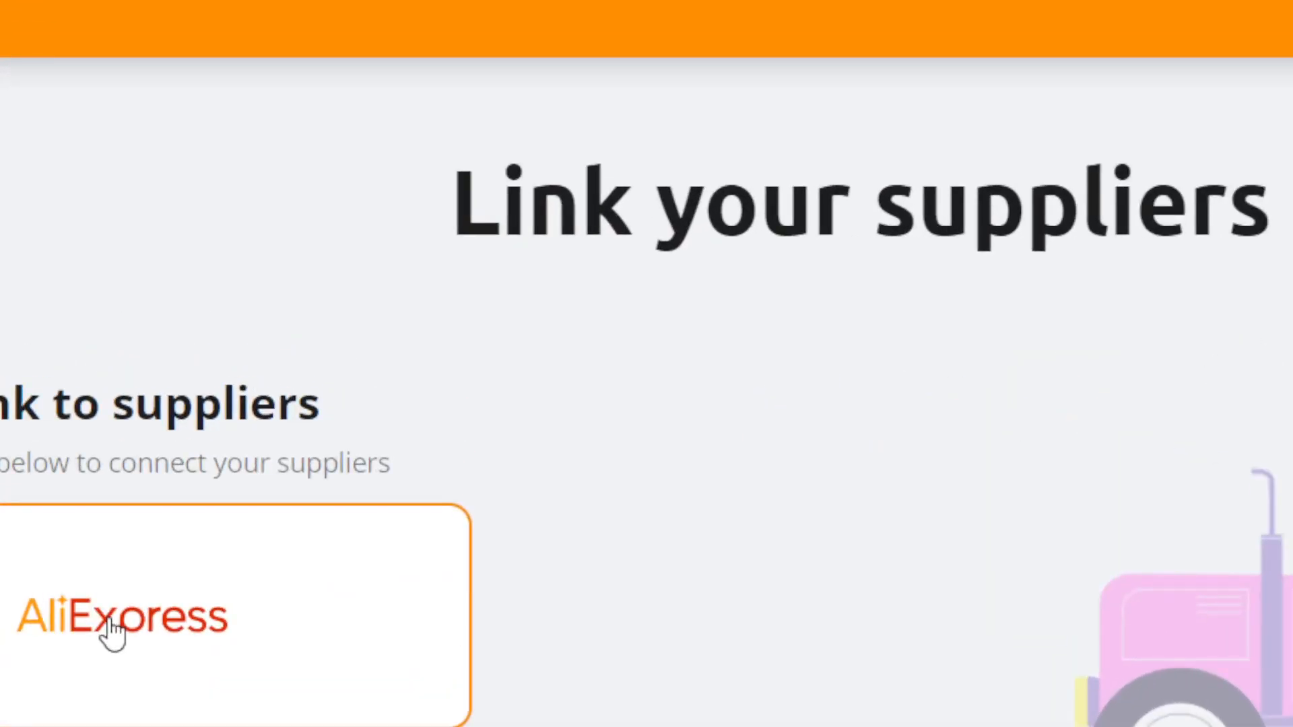
{"action": "left_click", "coordinate": [312, 408]}
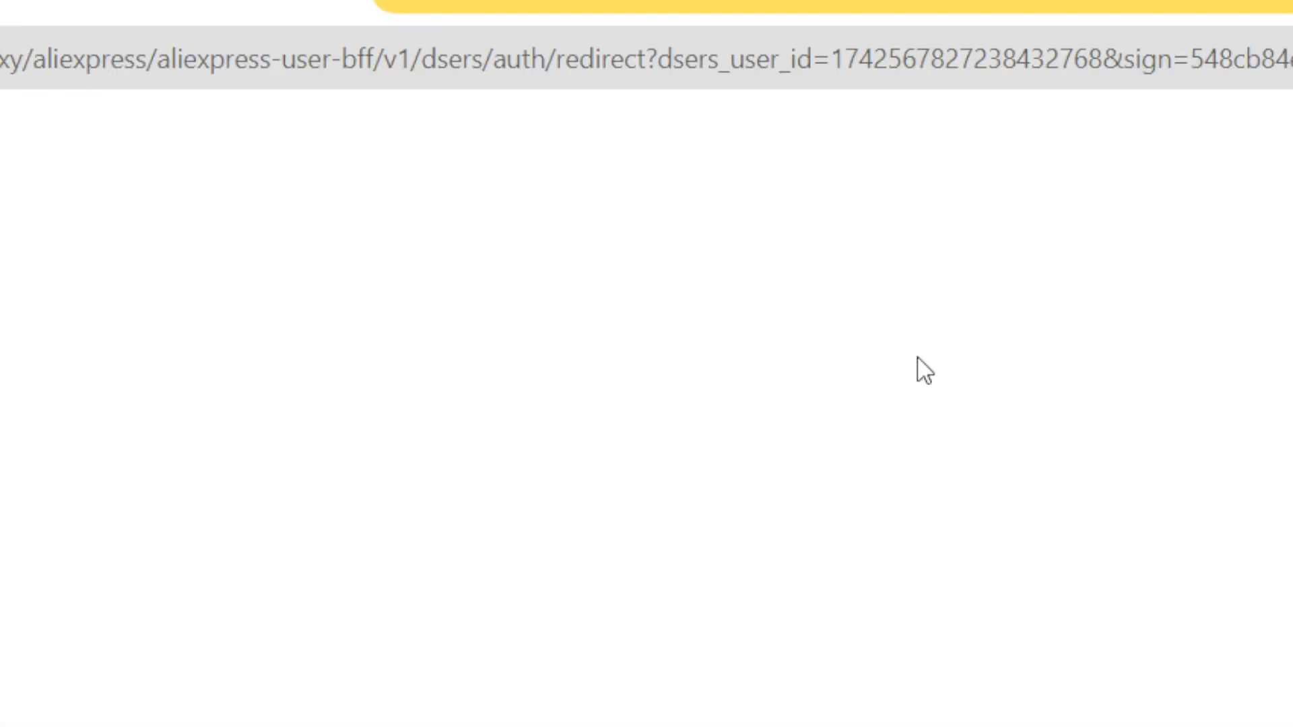
{"action": "double_click", "coordinate": [274, 55]}
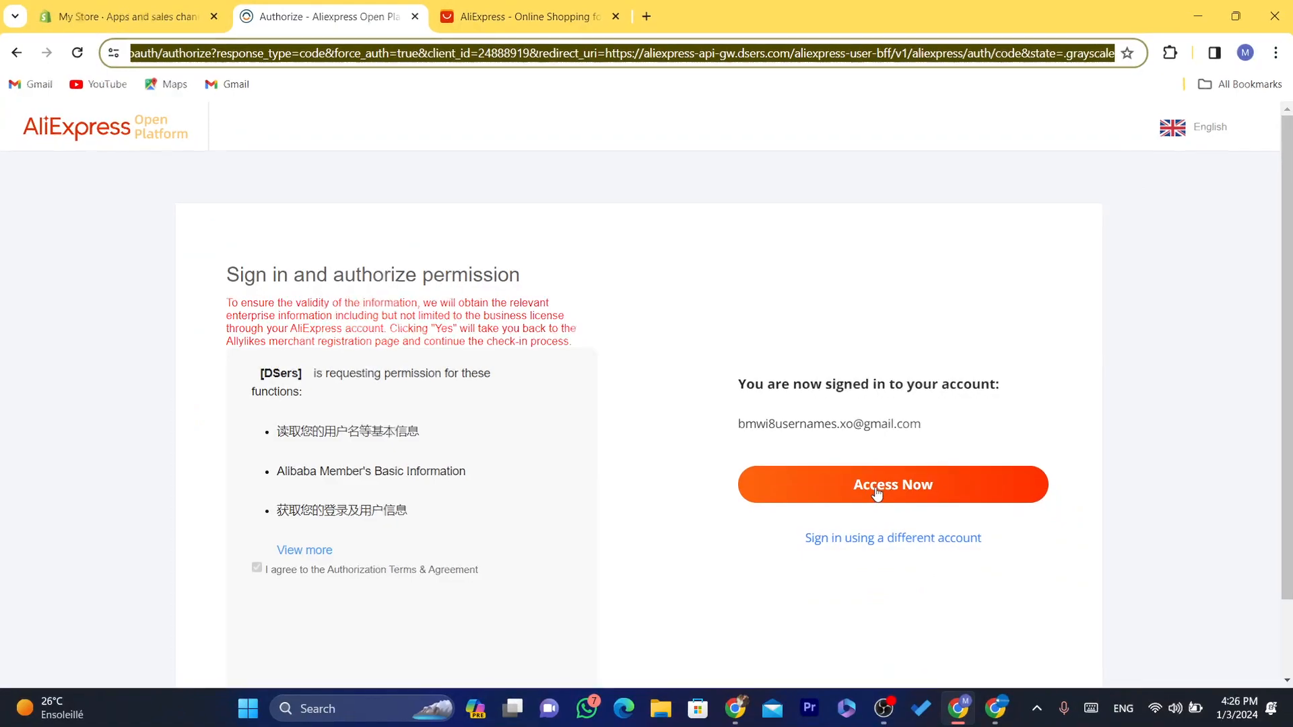
{"action": "left_click", "coordinate": [1105, 623]}
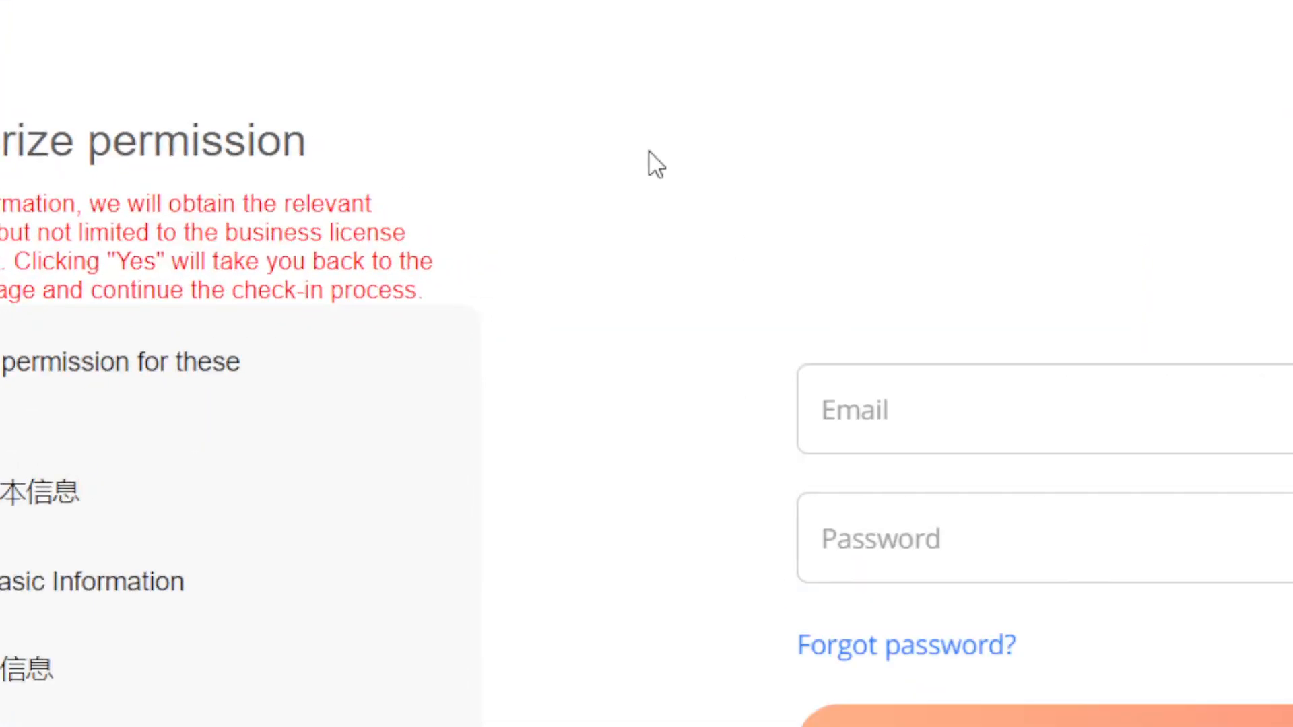
Look at the AliExpress password retrieval page and return to the authorization form.
{"action": "left_click", "coordinate": [919, 494]}
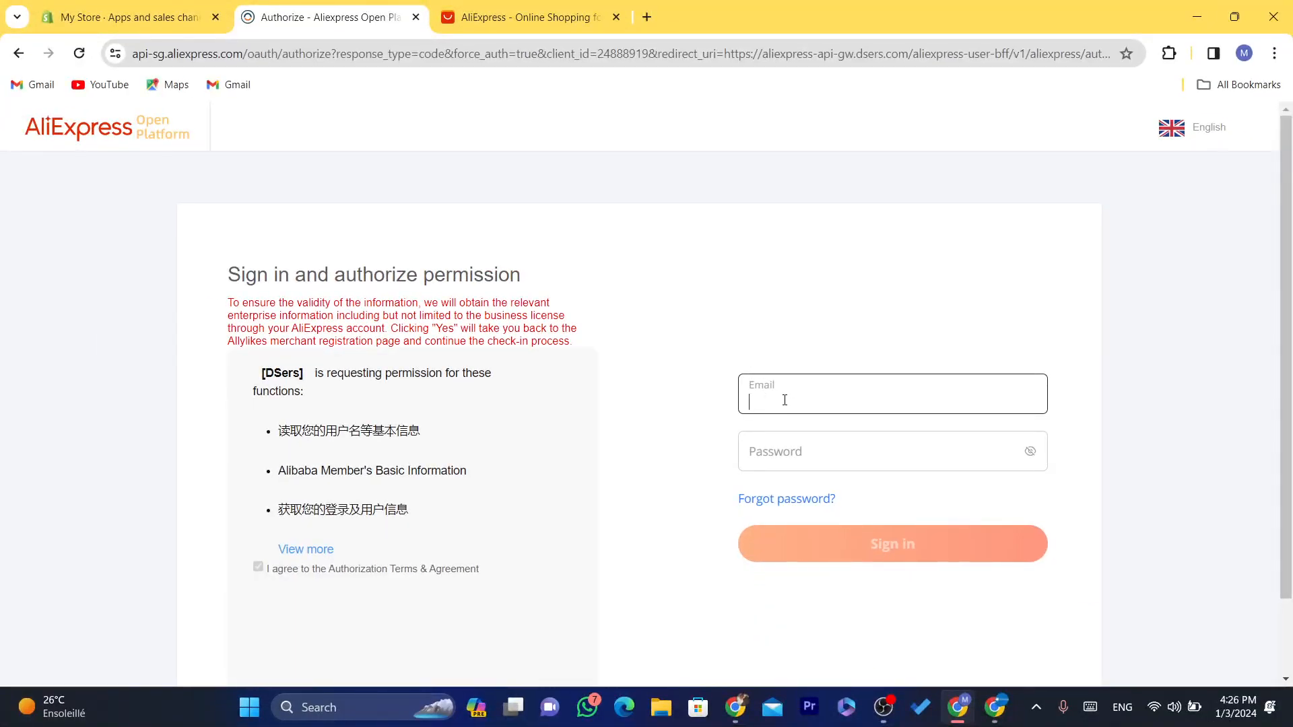
{"action": "scroll", "coordinate": [855, 344], "scroll_direction": "down", "scroll_amount": 1}
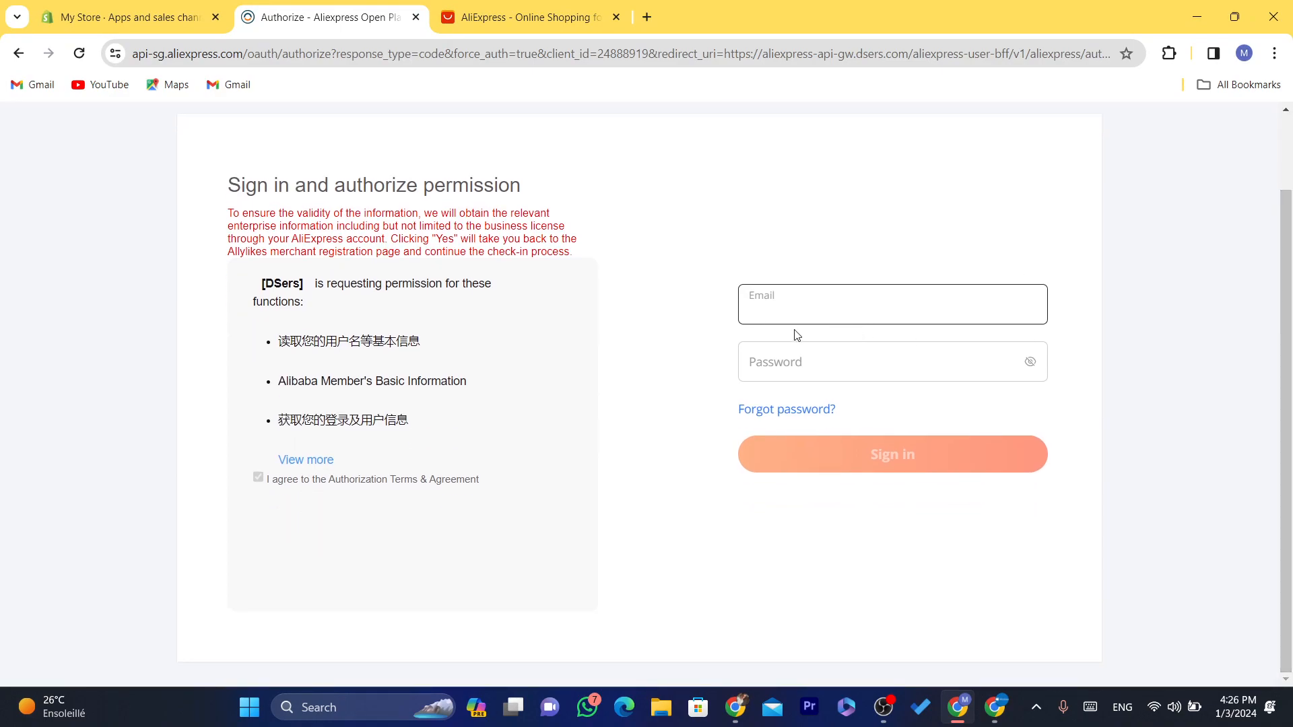
{"action": "left_click", "coordinate": [785, 411]}
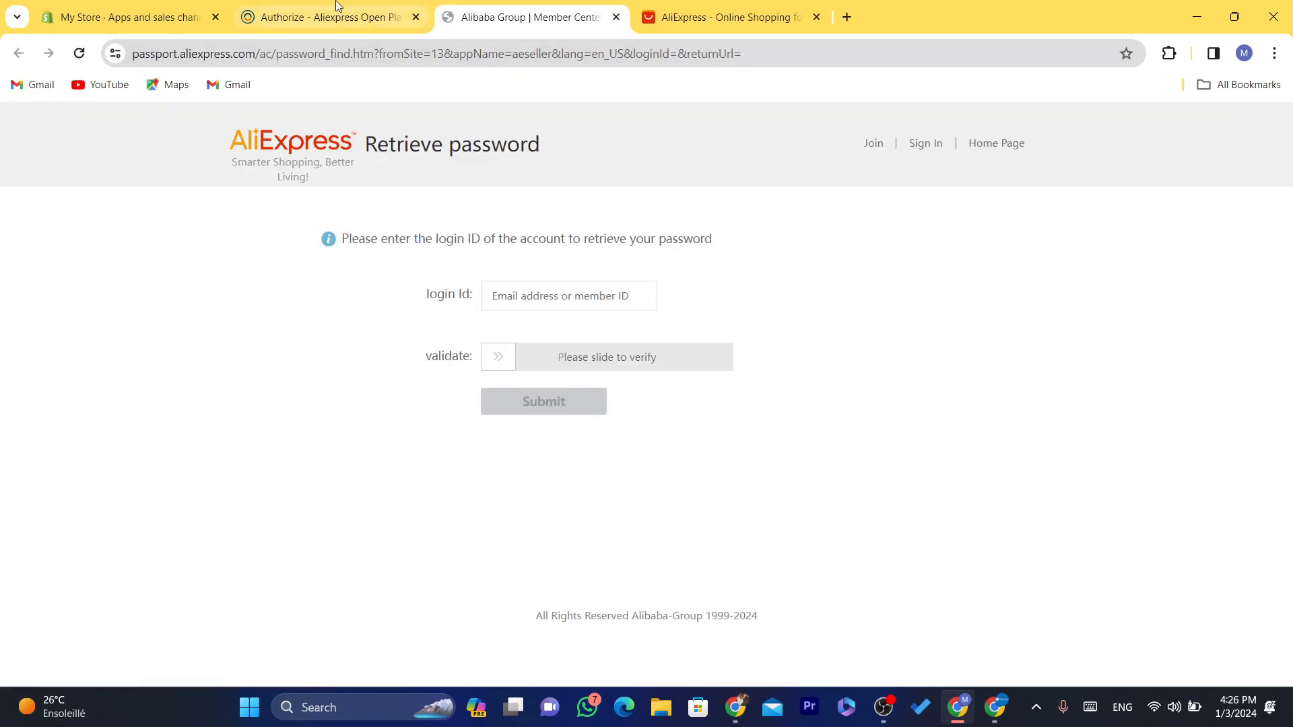
{"action": "left_click", "coordinate": [351, 8]}
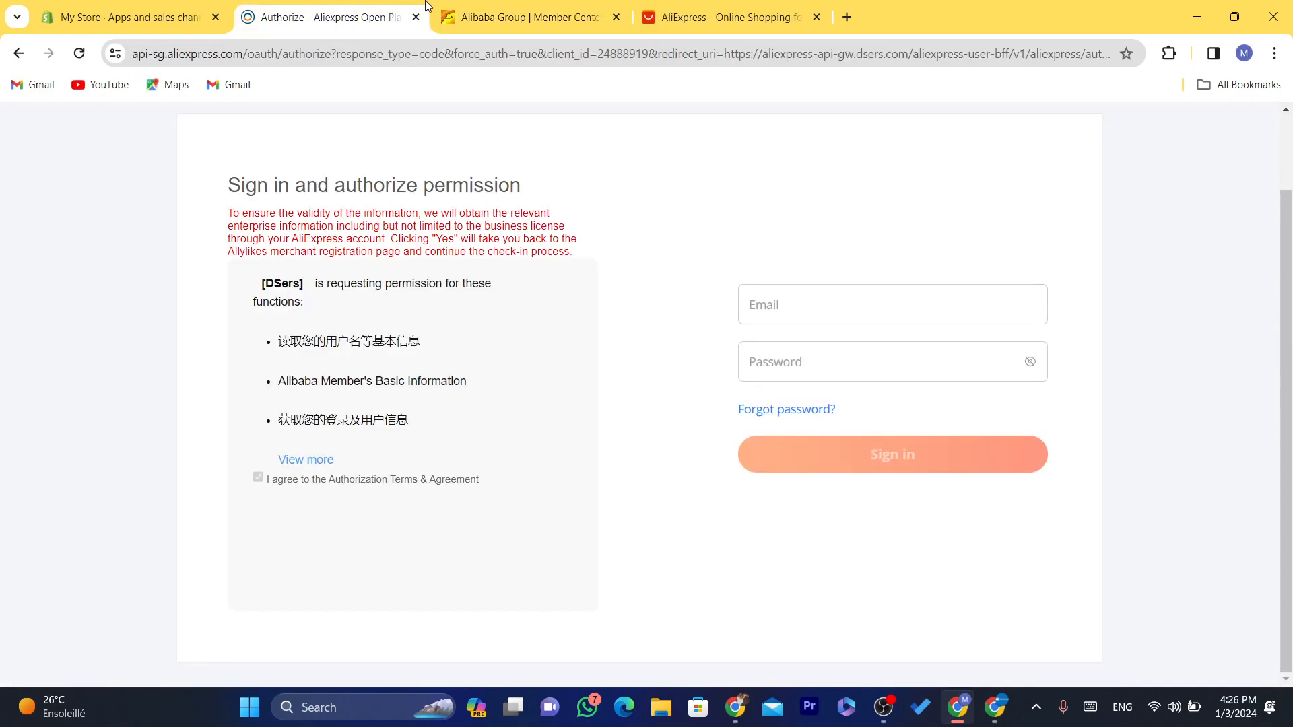
{"action": "left_click", "coordinate": [615, 17]}
Sign in on the authorization form with the AliExpress account's email and password, and save the login in the browser.
{"action": "left_click", "coordinate": [786, 305]}
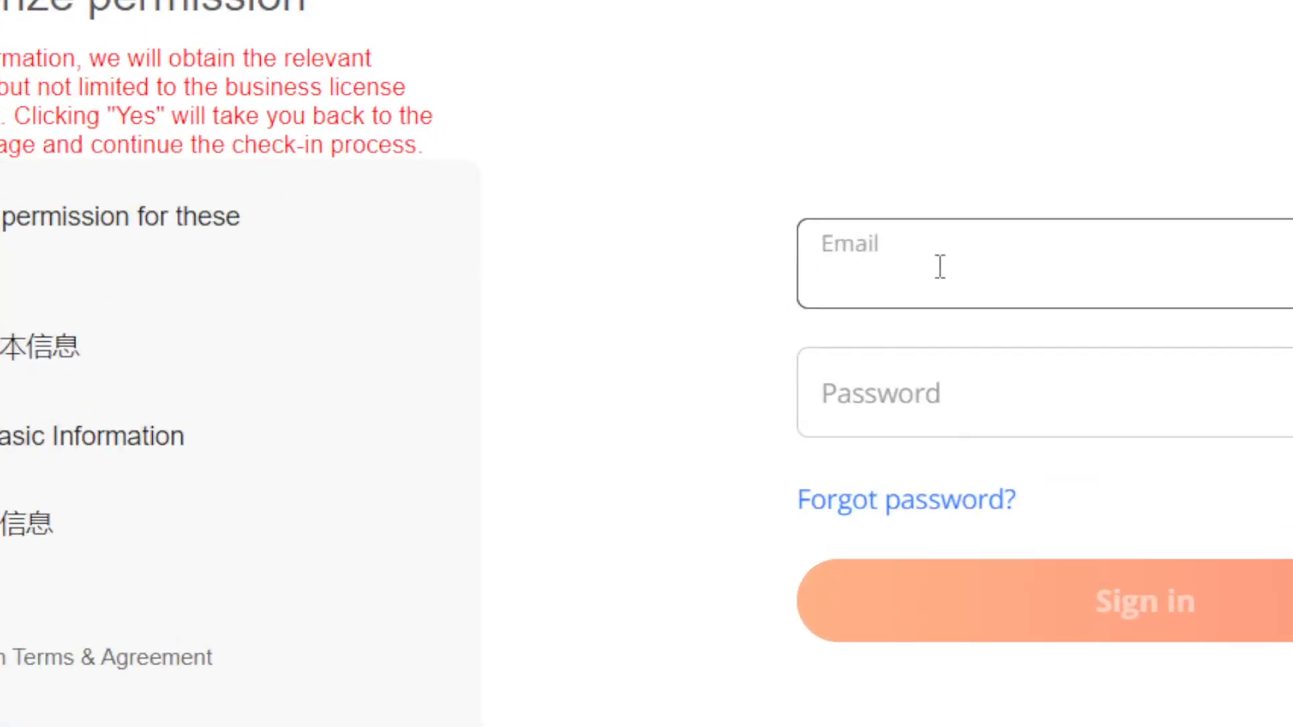
{"action": "left_click", "coordinate": [930, 403]}
{"action": "left_click", "coordinate": [875, 248]}
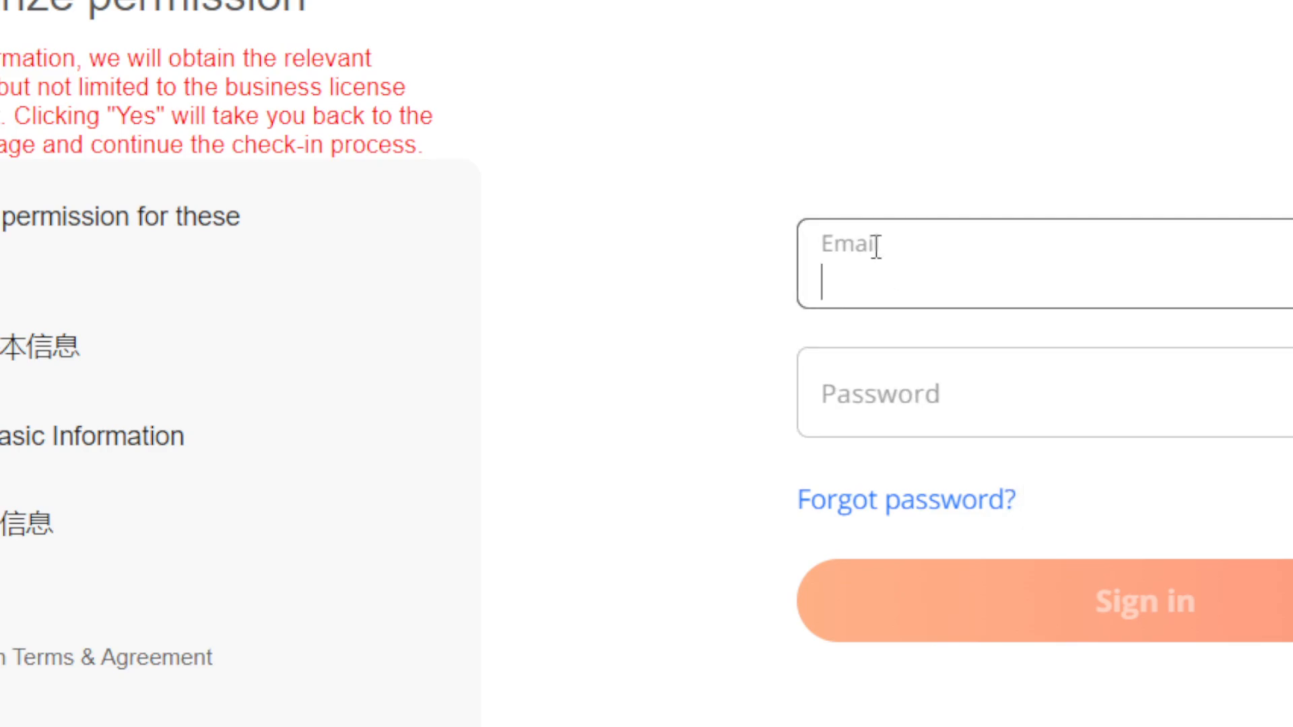
{"action": "left_click", "coordinate": [818, 349]}
{"action": "left_click", "coordinate": [867, 449]}
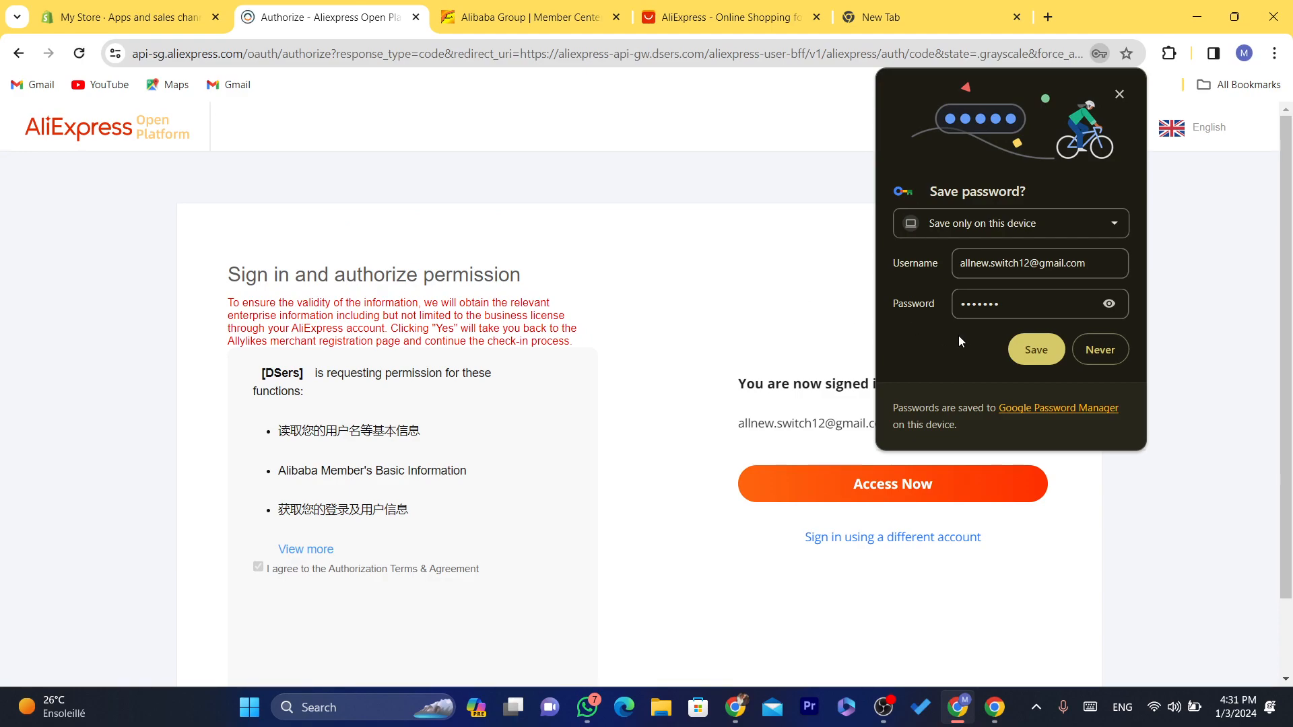
{"action": "left_click", "coordinate": [1030, 349]}
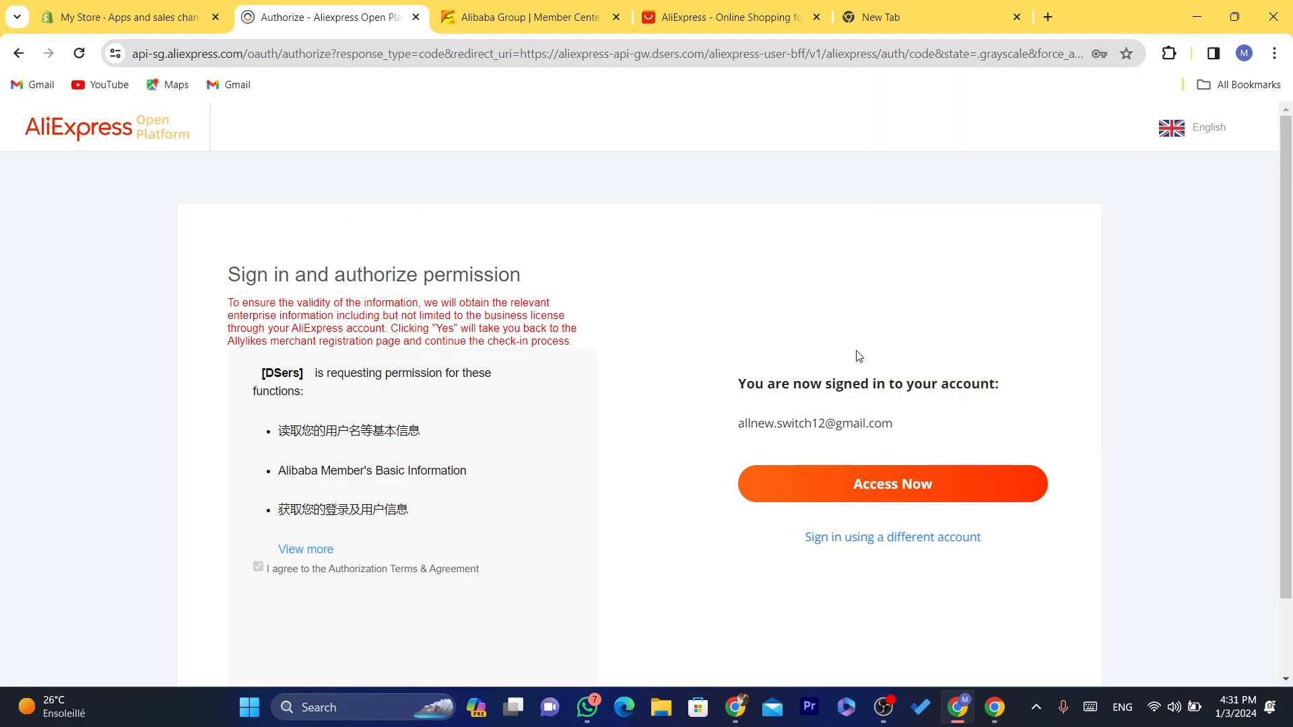
Grant DSers access to the signed-in AliExpress account.
{"action": "left_click", "coordinate": [876, 485]}
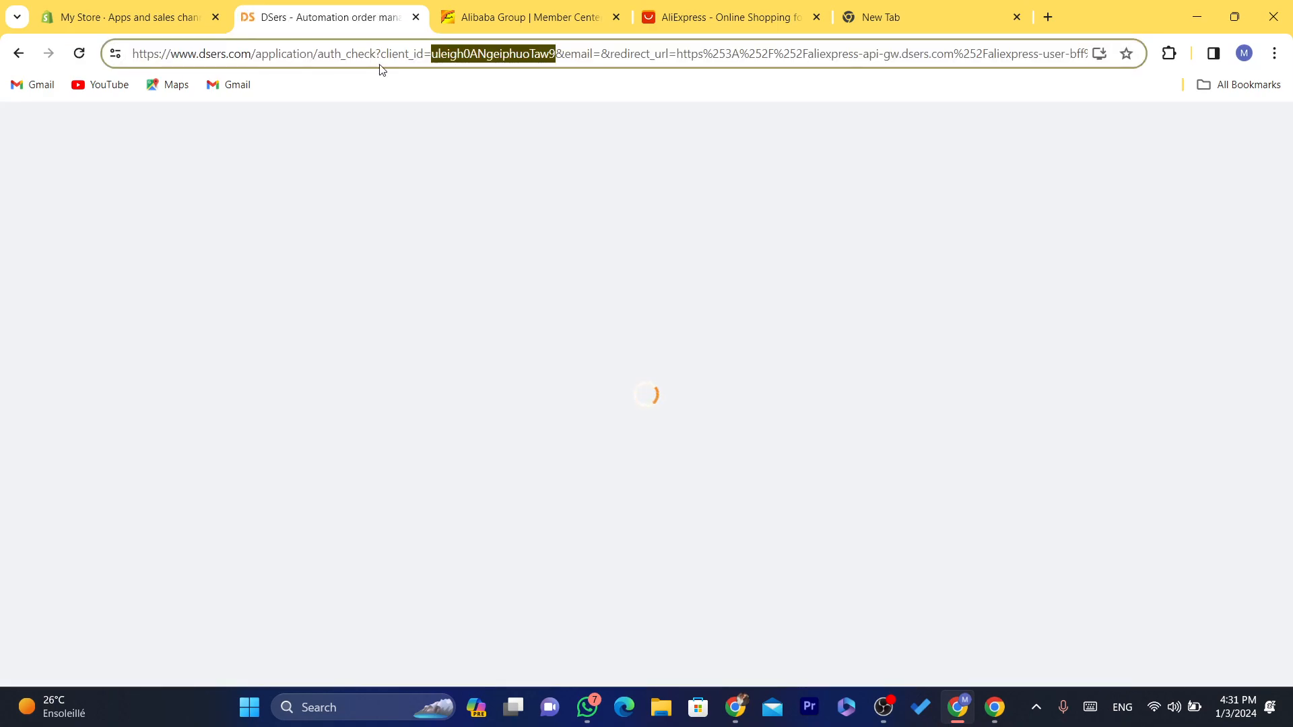
{"action": "left_click", "coordinate": [350, 52]}
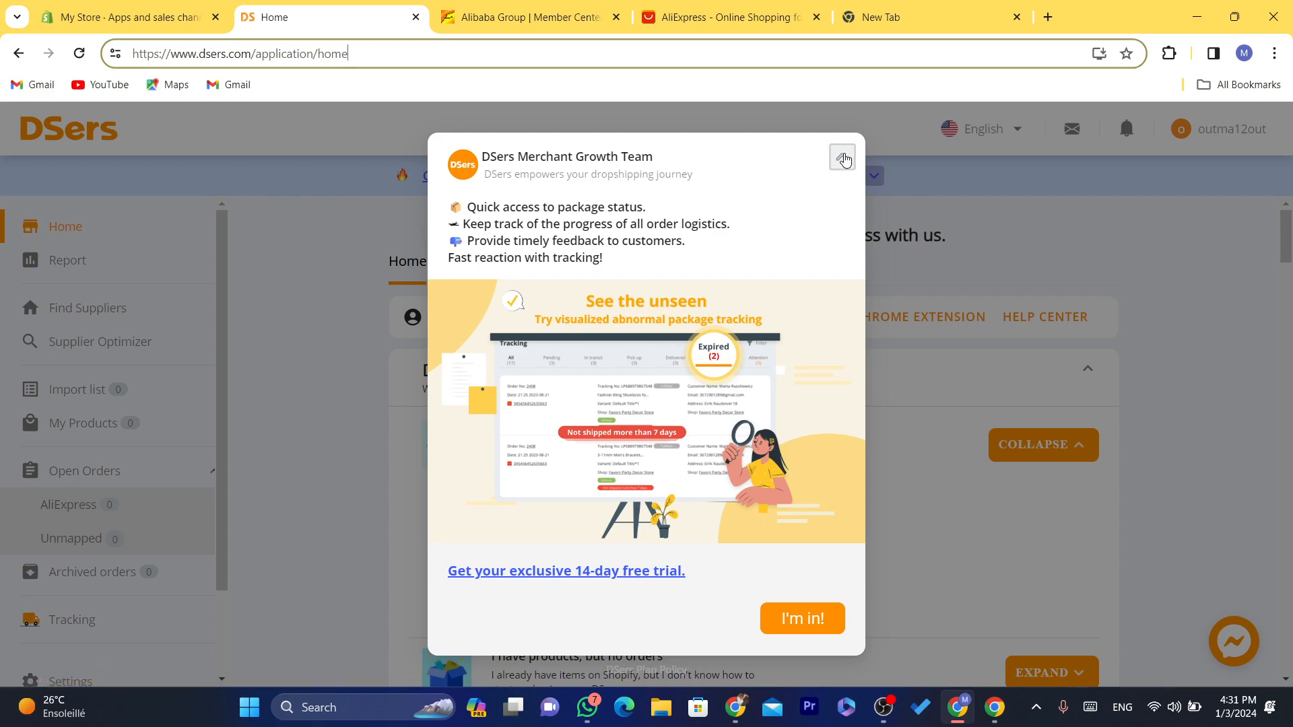
Dismiss the DSers promotional pop-ups and move the AliExpress page's tab next to the Shopify one.
{"action": "left_click", "coordinate": [842, 157]}
{"action": "left_click_drag", "start_coordinate": [765, 15], "coordinate": [356, 6]}
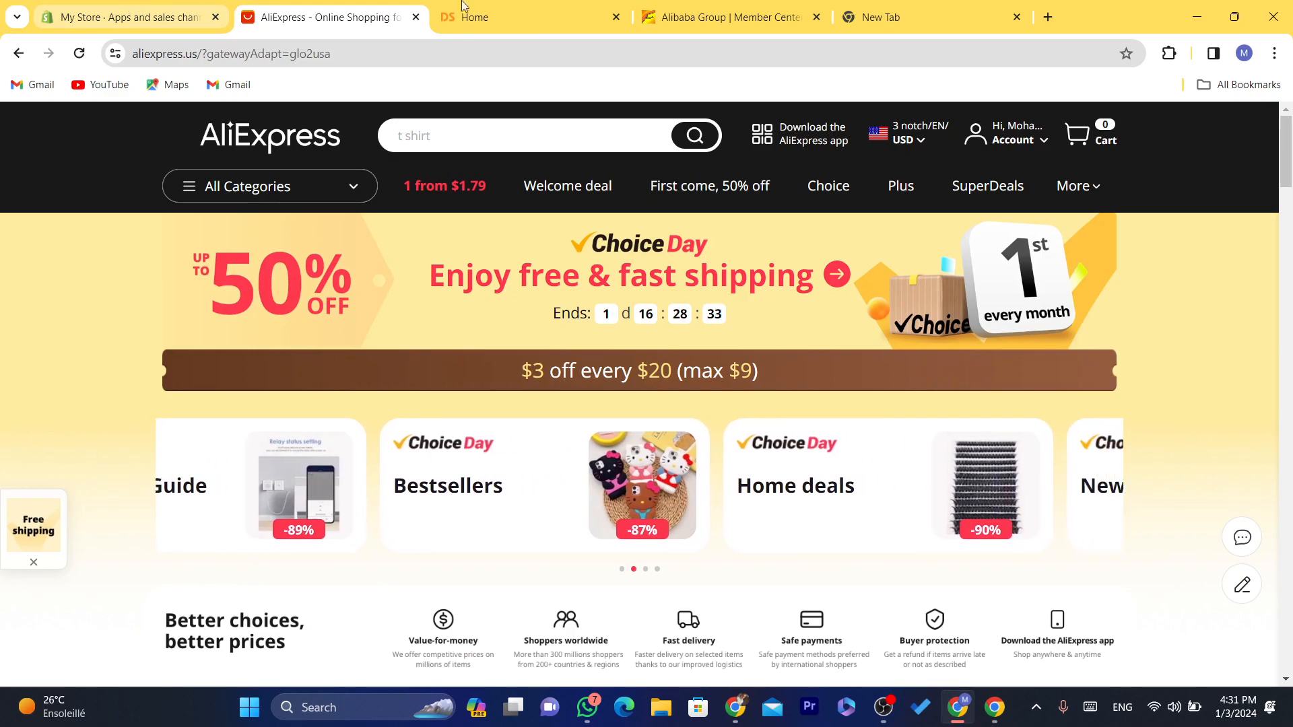
{"action": "left_click", "coordinate": [474, 16]}
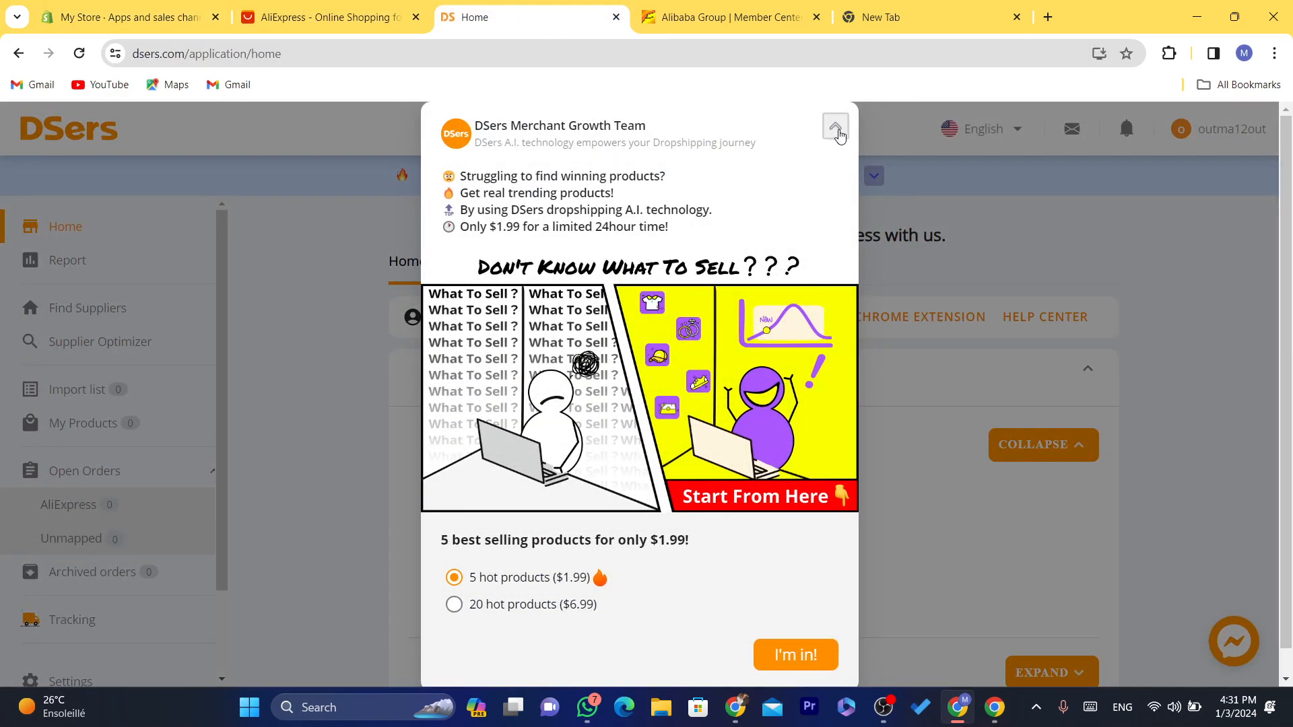
{"action": "left_click", "coordinate": [837, 130]}
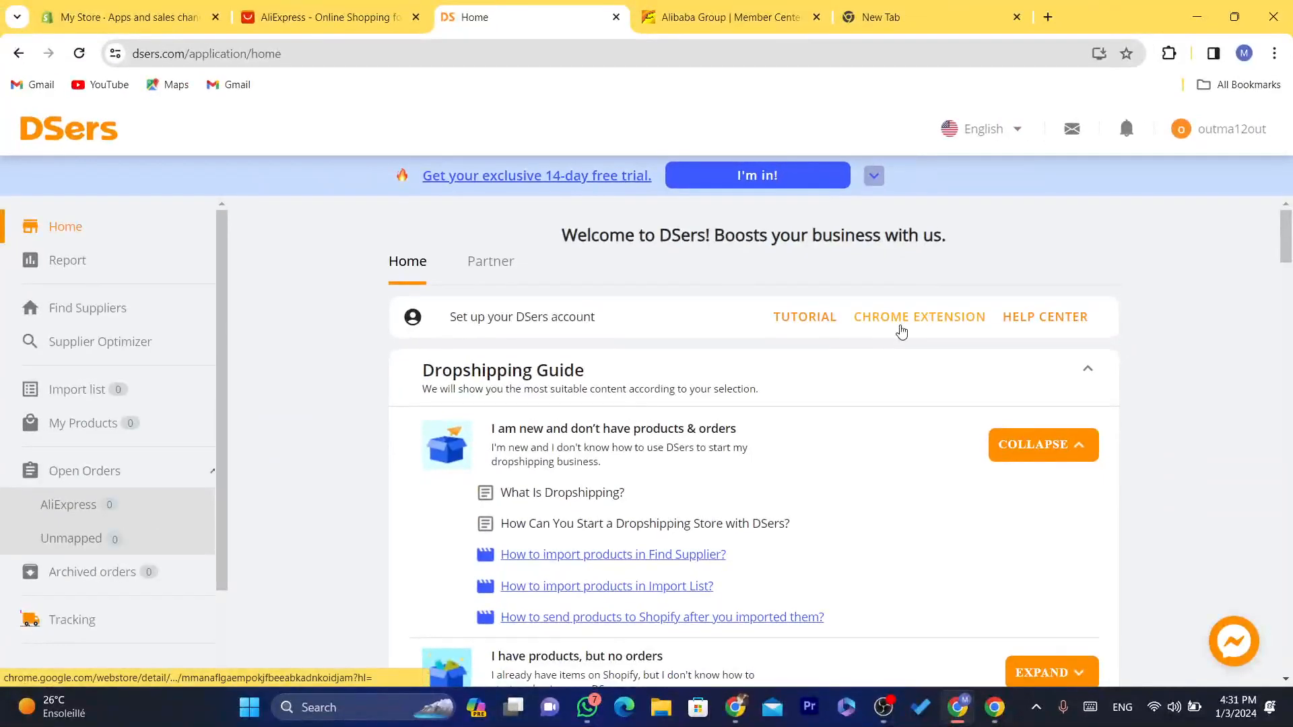
Install the DSers - AliExpress.com Product Importer extension from the Chrome Web Store and pin it in the browser.
{"action": "left_click", "coordinate": [896, 324]}
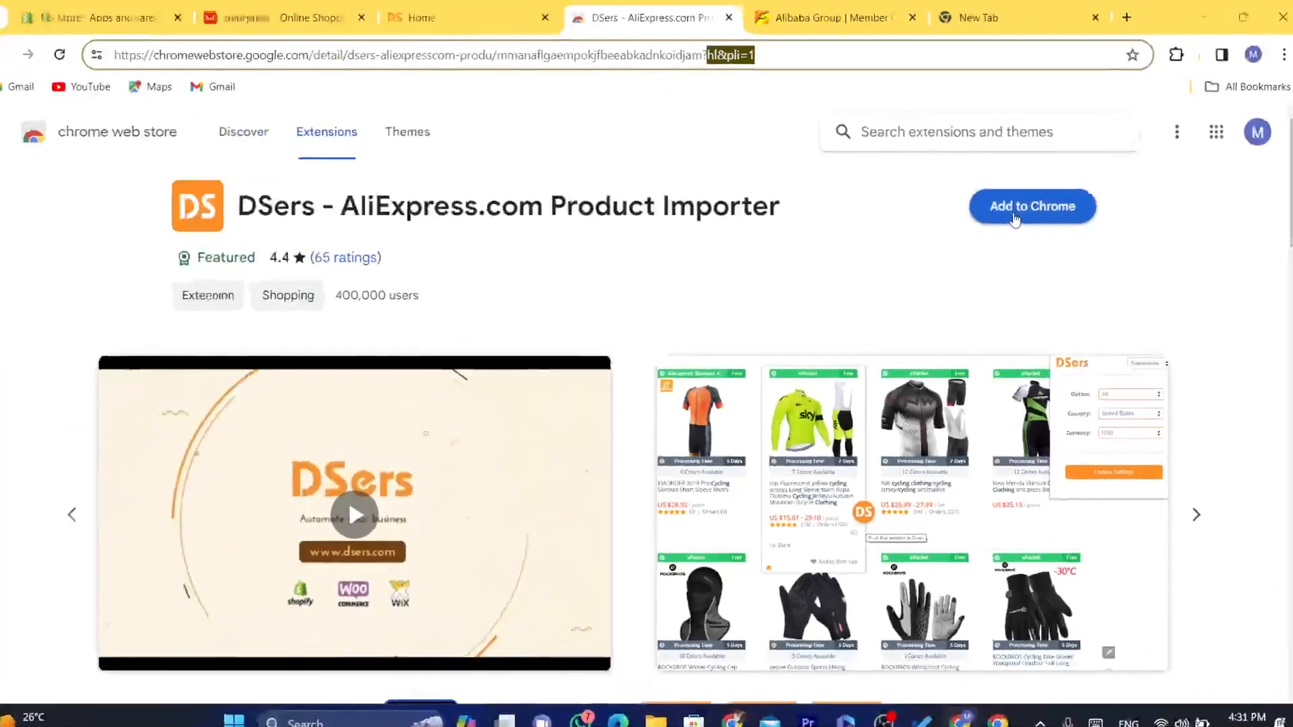
{"action": "left_click", "coordinate": [1182, 498]}
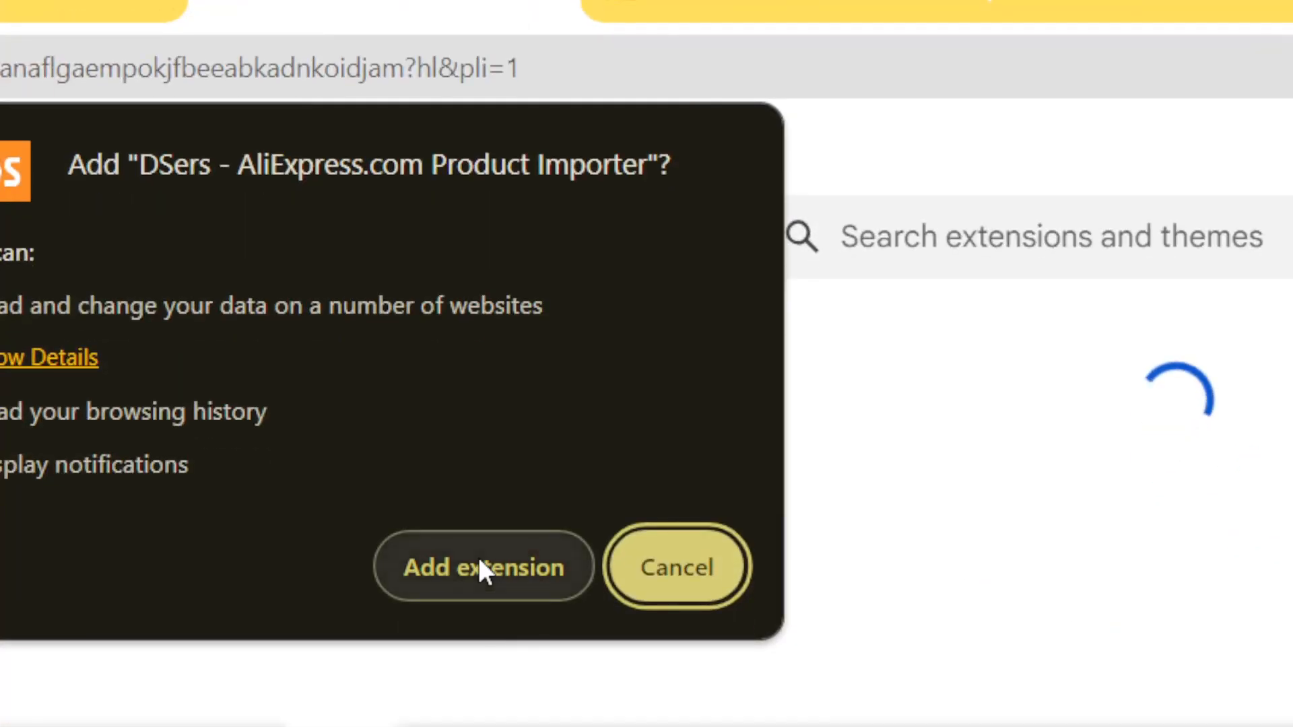
{"action": "left_click", "coordinate": [481, 617]}
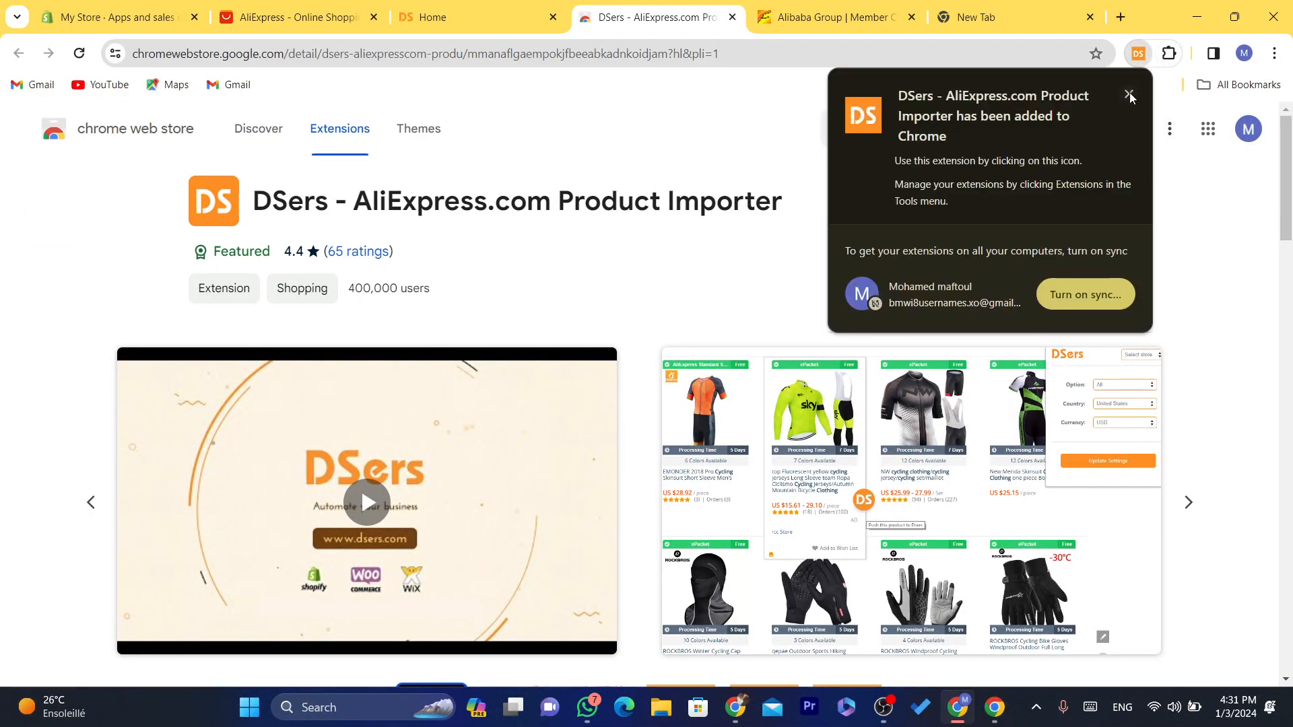
{"action": "left_click", "coordinate": [1128, 95]}
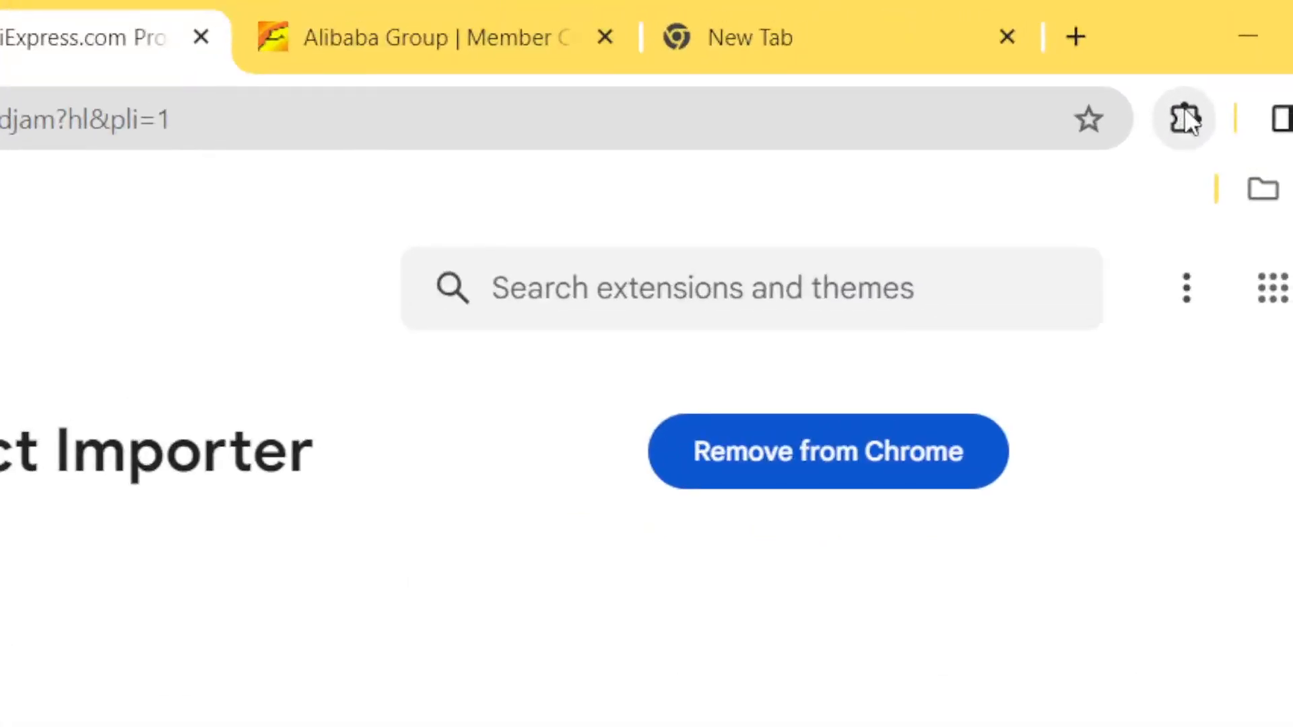
{"action": "left_click", "coordinate": [1131, 54]}
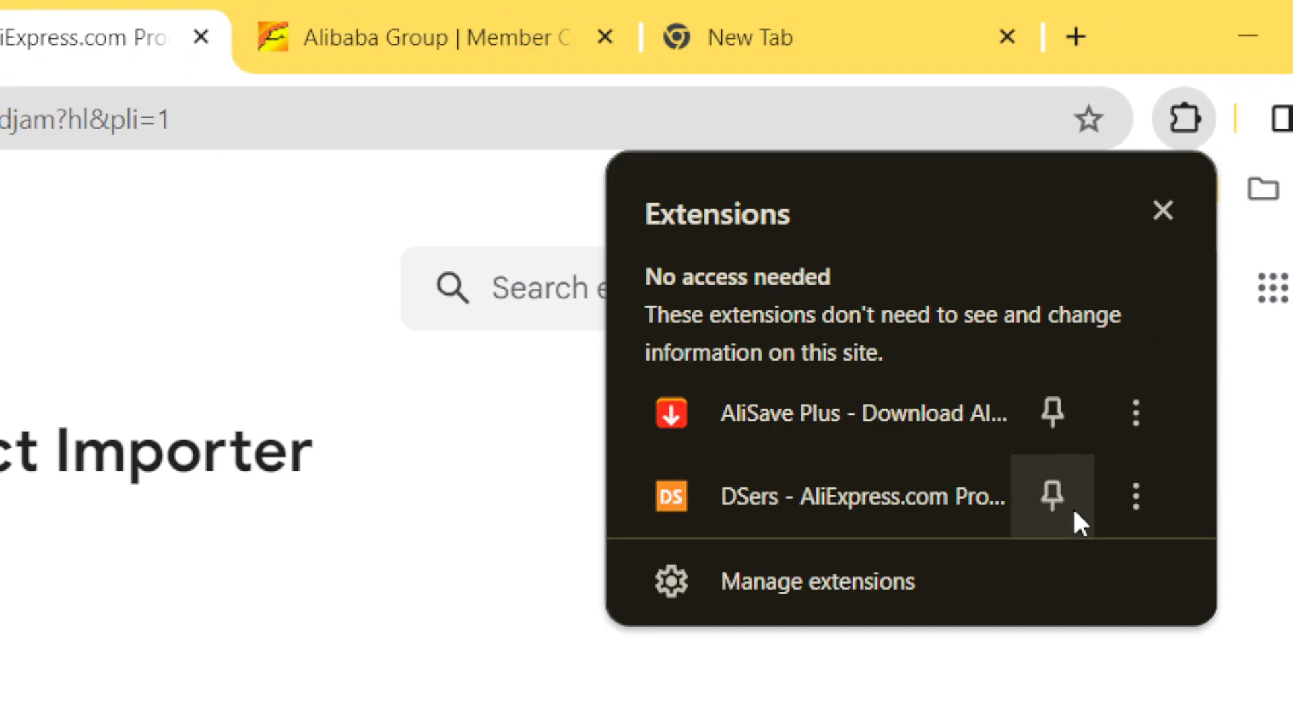
{"action": "left_click", "coordinate": [1054, 496]}
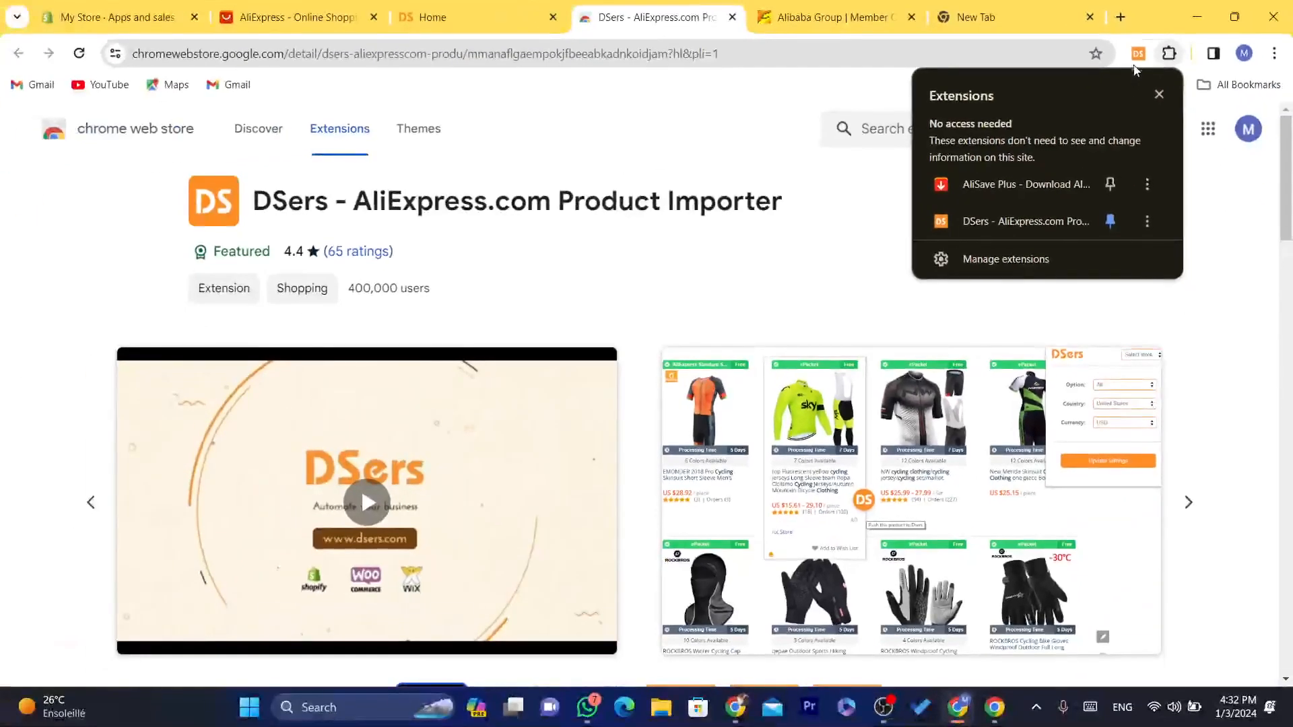
Open the DSers extension and follow its login prompt to sign in to the DSers account.
{"action": "left_click", "coordinate": [1137, 56]}
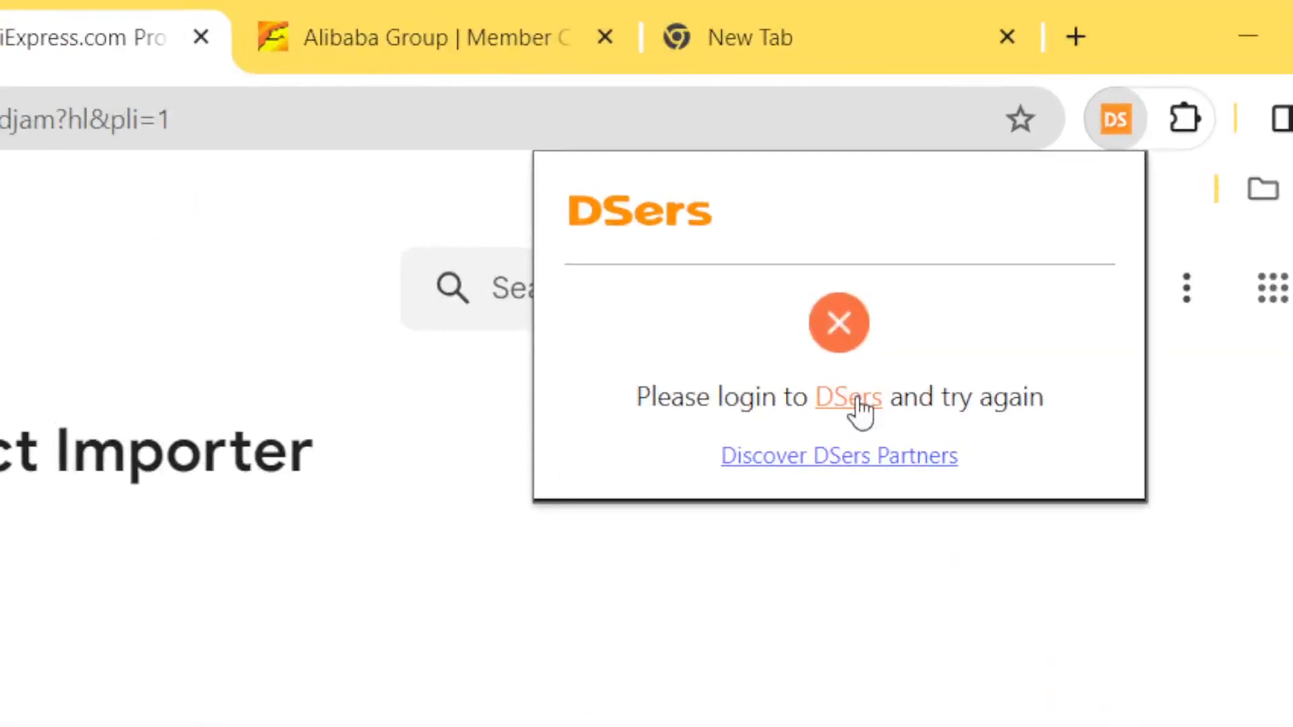
{"action": "left_click", "coordinate": [1014, 179]}
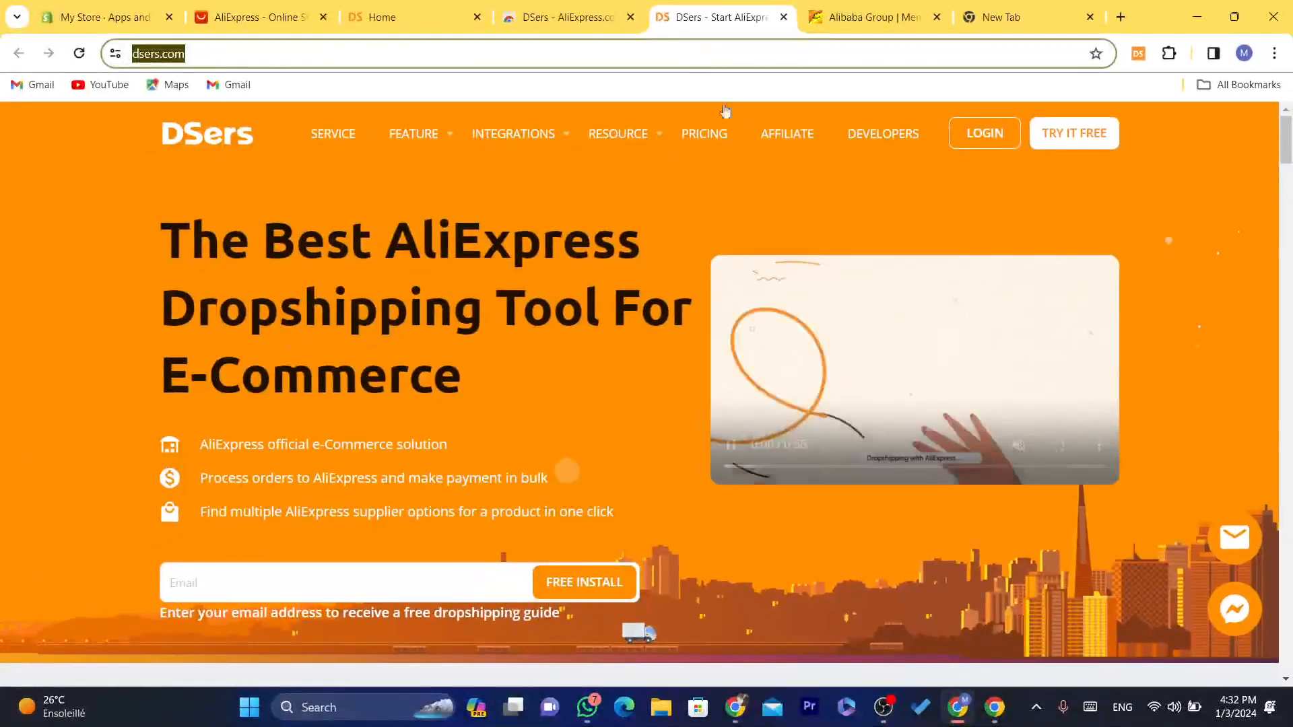
{"action": "left_click", "coordinate": [987, 134]}
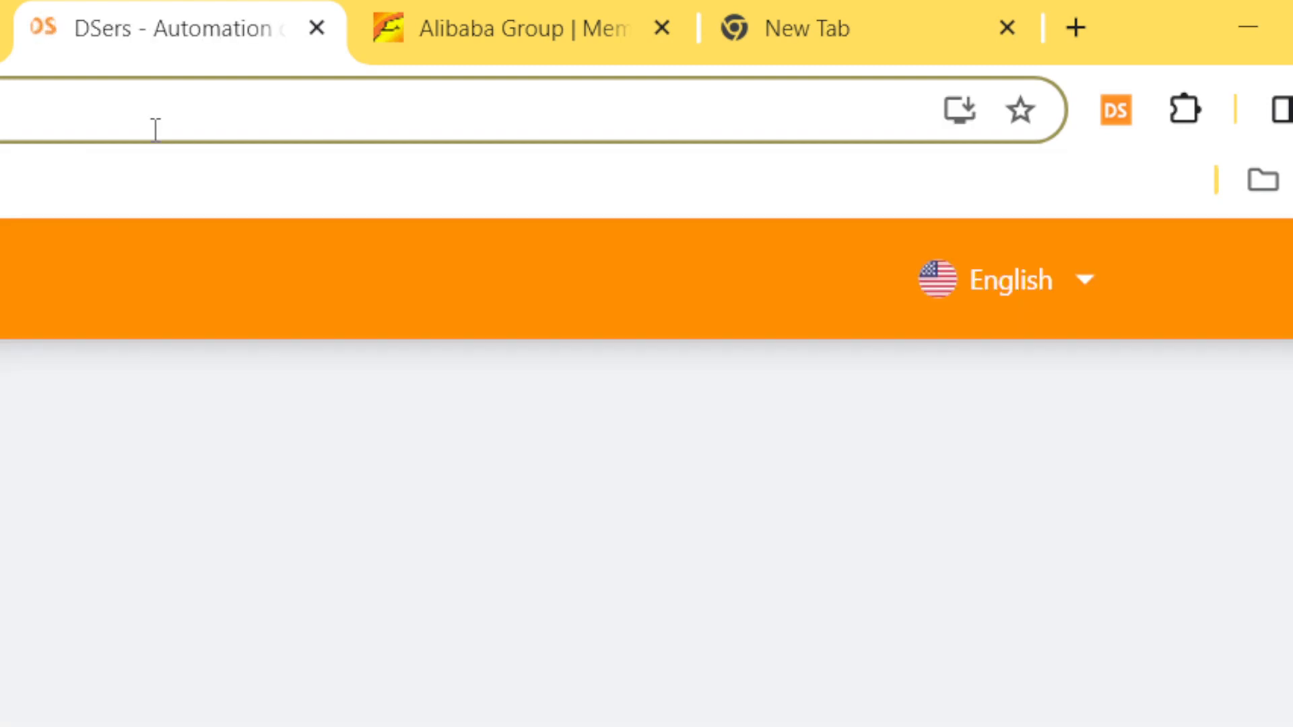
{"action": "left_click", "coordinate": [710, 59]}
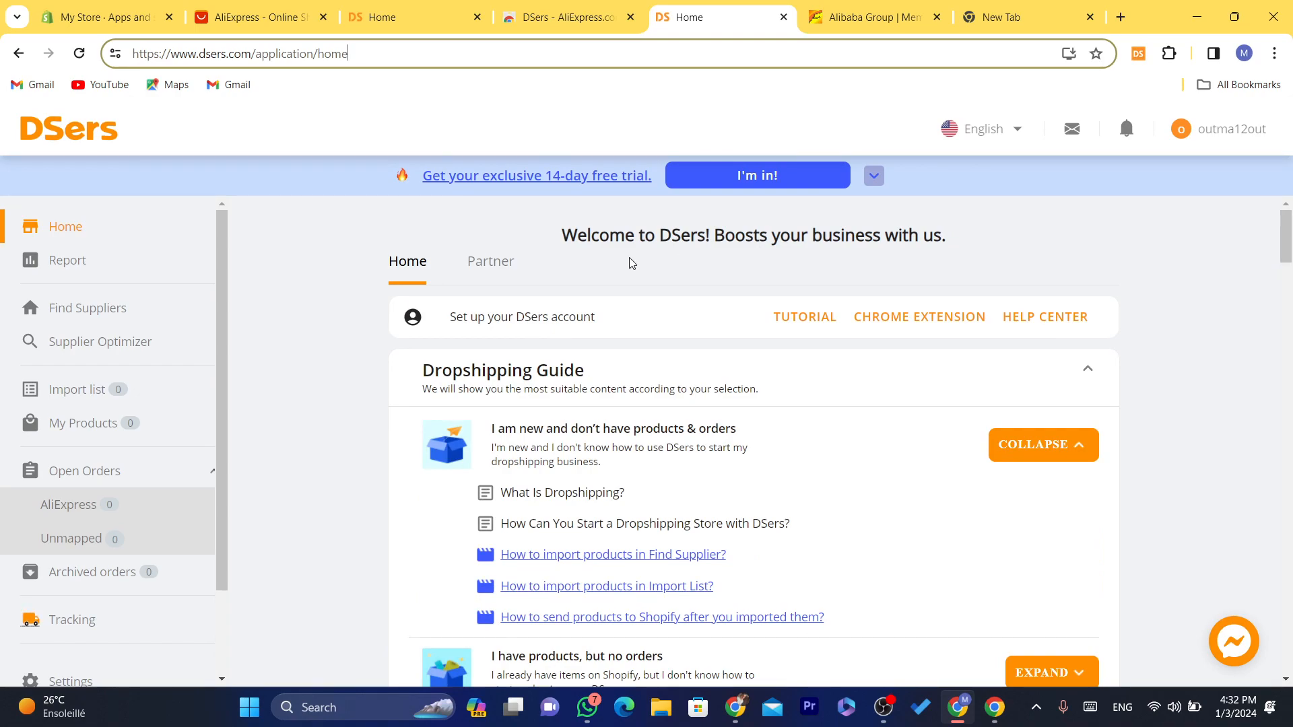
{"action": "triple_click", "coordinate": [611, 236]}
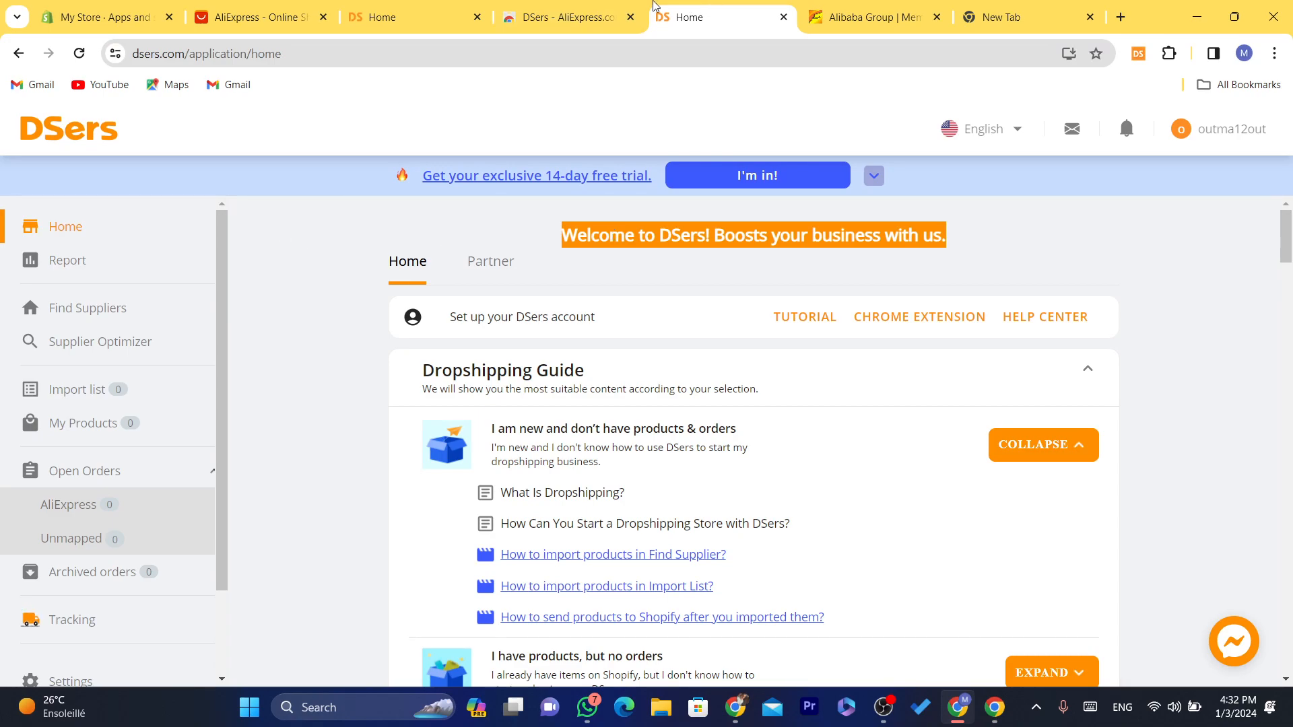
Open the YAMAHA TMAX530 storage box liner product on AliExpress and add it to DSers.
{"action": "left_click", "coordinate": [256, 16]}
{"action": "left_click_drag", "start_coordinate": [1291, 153], "coordinate": [1291, 431]}
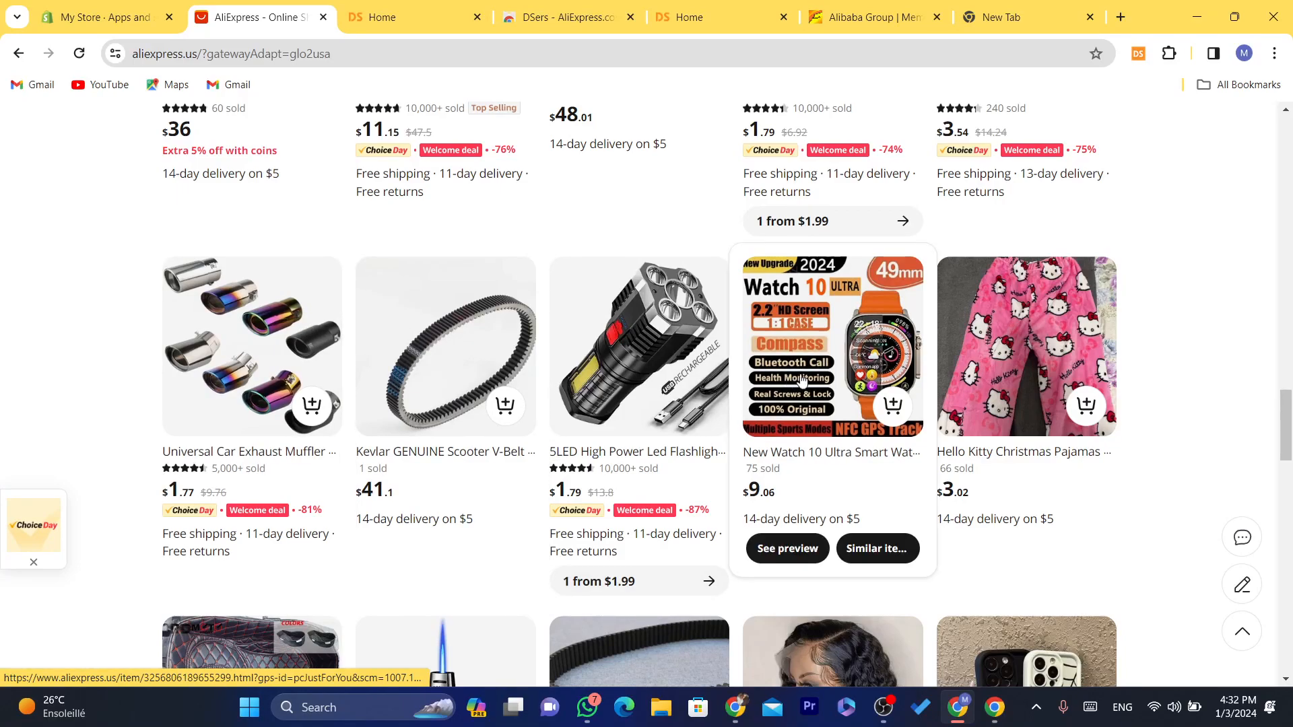
{"action": "scroll", "coordinate": [856, 313], "scroll_direction": "down", "scroll_amount": 5}
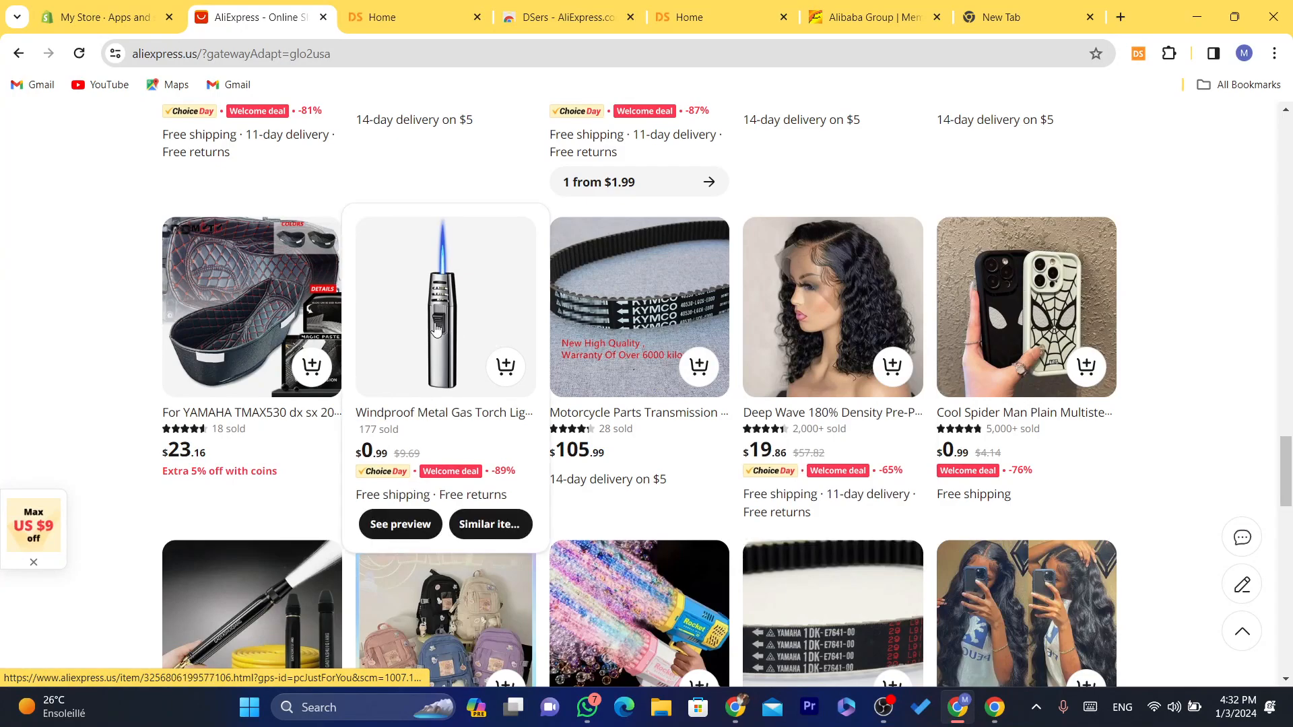
{"action": "left_click", "coordinate": [233, 300]}
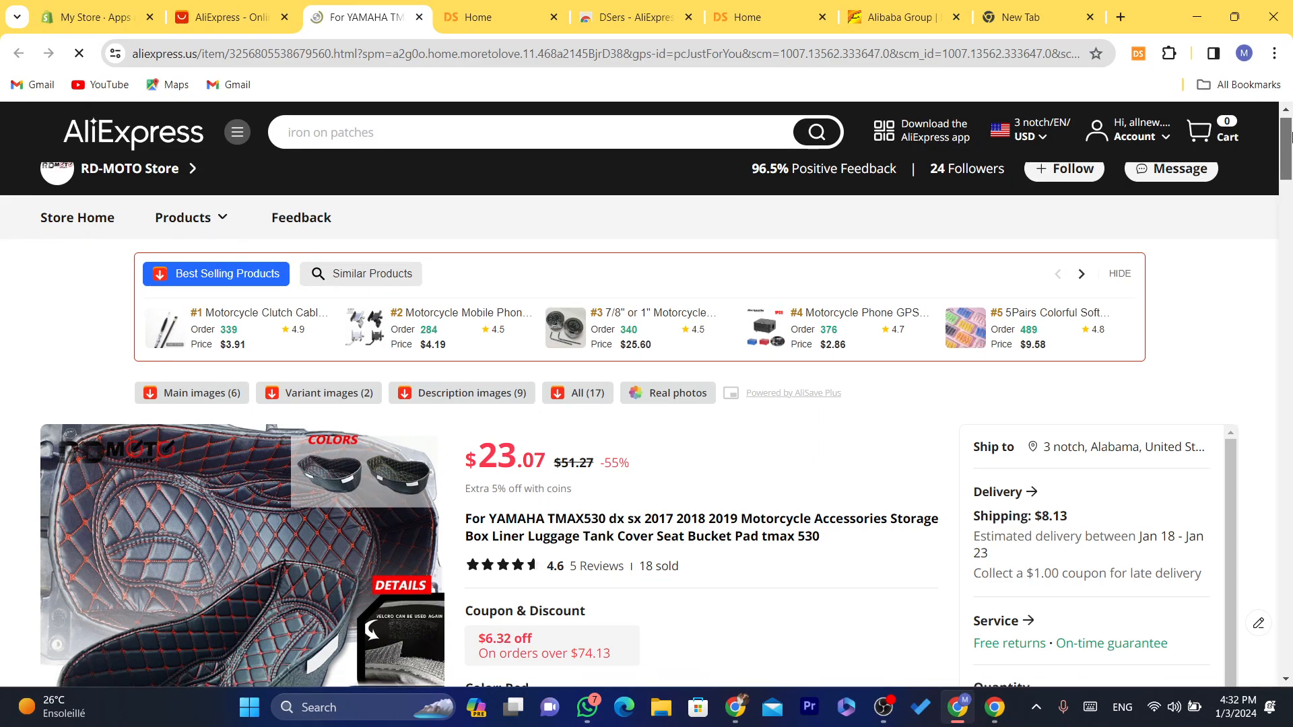
{"action": "scroll", "coordinate": [1109, 298], "scroll_direction": "down", "scroll_amount": 8}
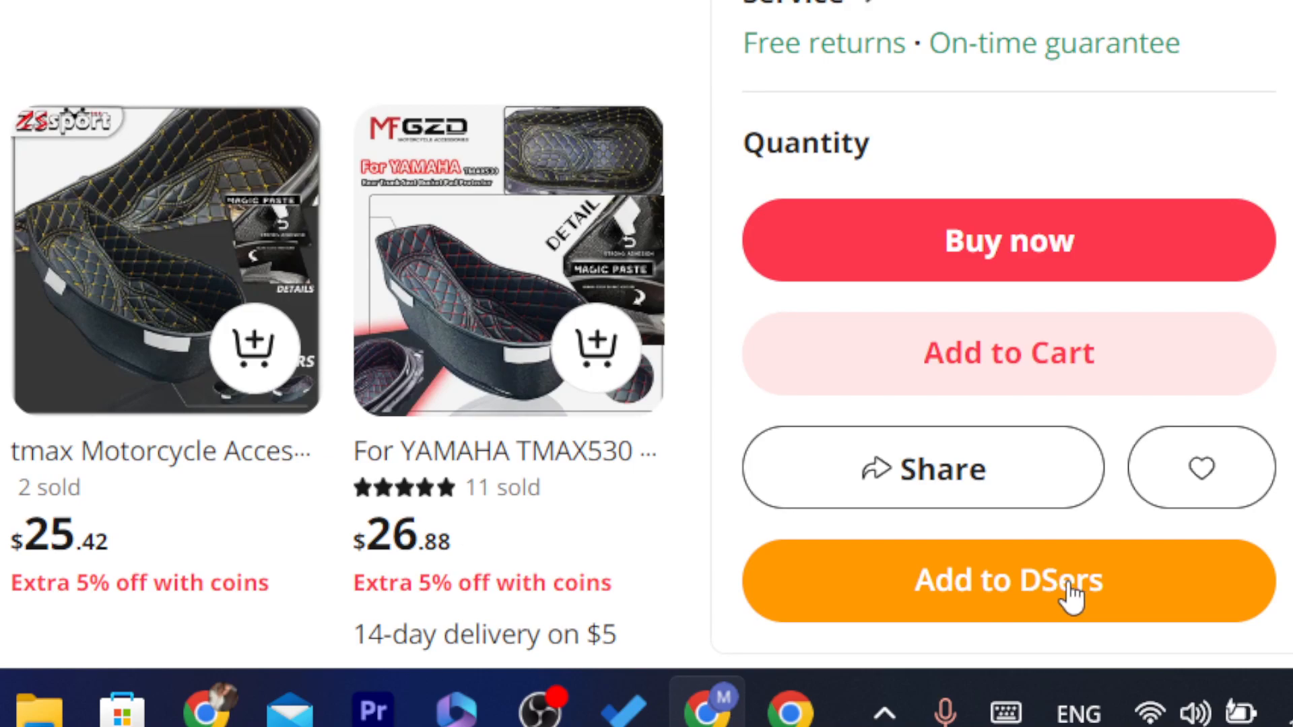
{"action": "left_click", "coordinate": [980, 596]}
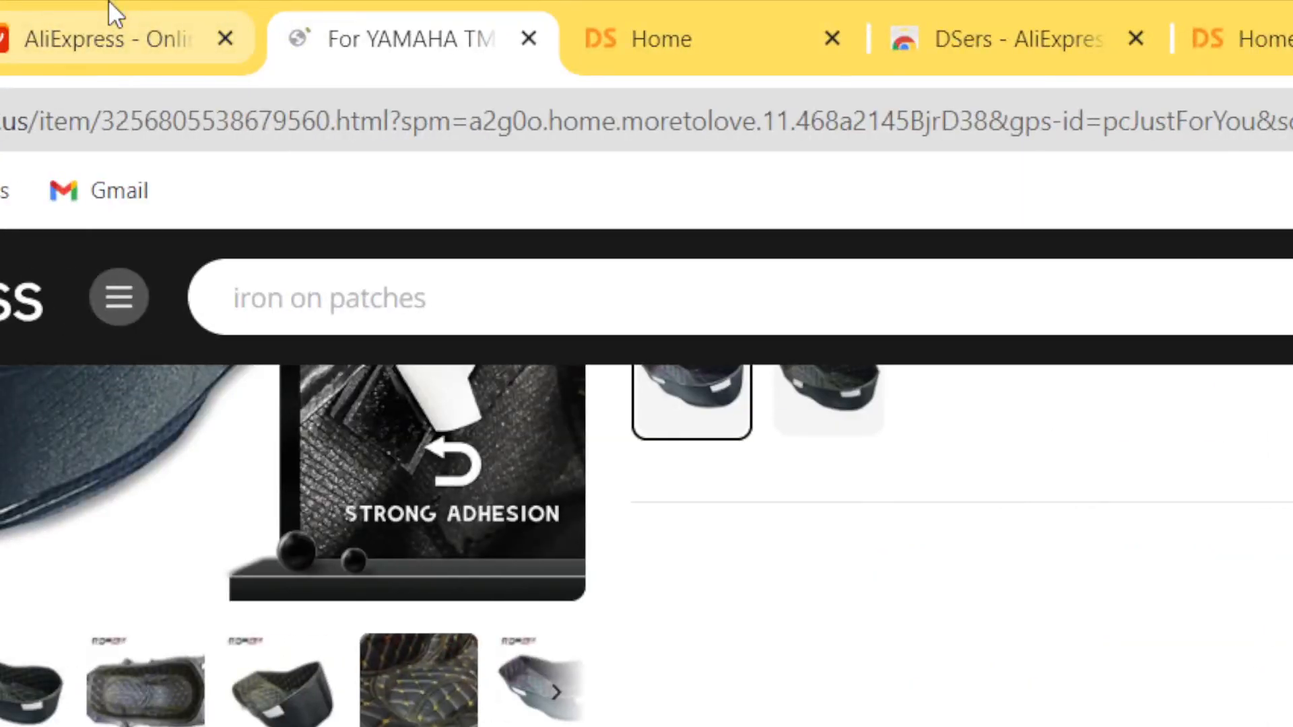
Push the YAMAHA TMAX530 product from the DSers import list to the Shopify store, with Also publish to Online Store enabled.
{"action": "mouse_move", "coordinate": [108, 10]}
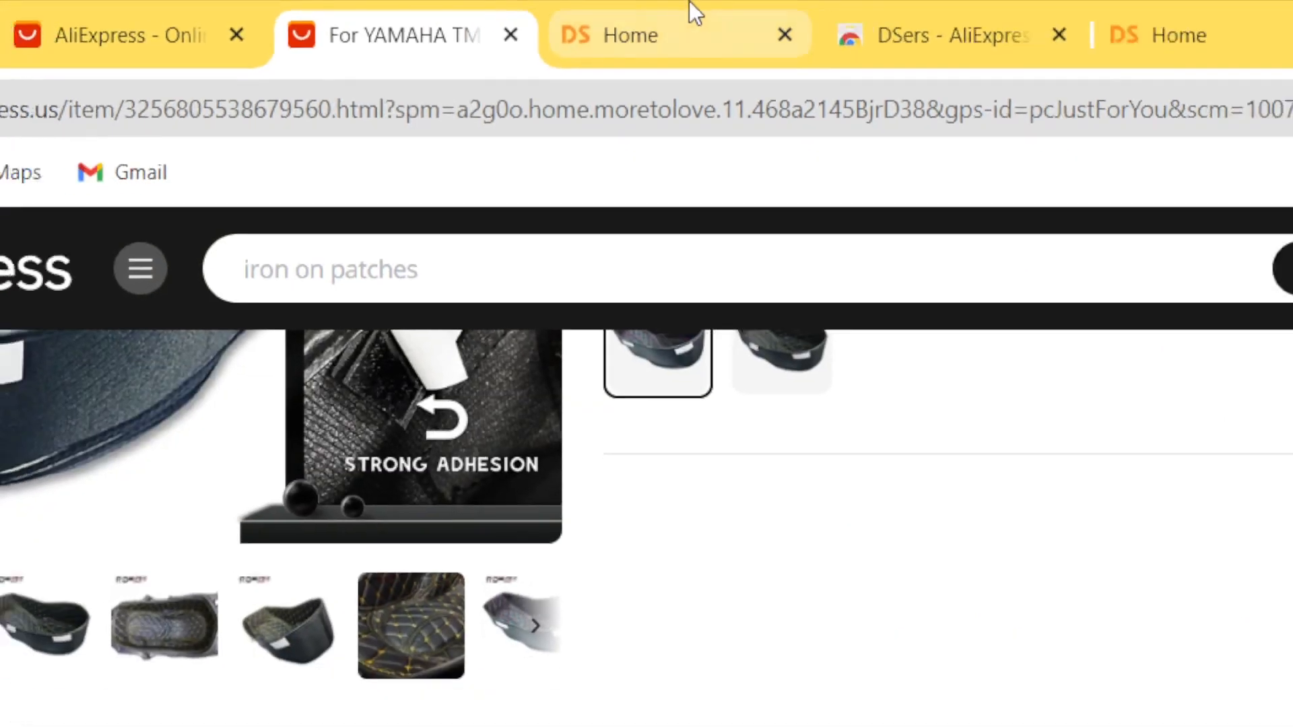
{"action": "left_click", "coordinate": [740, 17]}
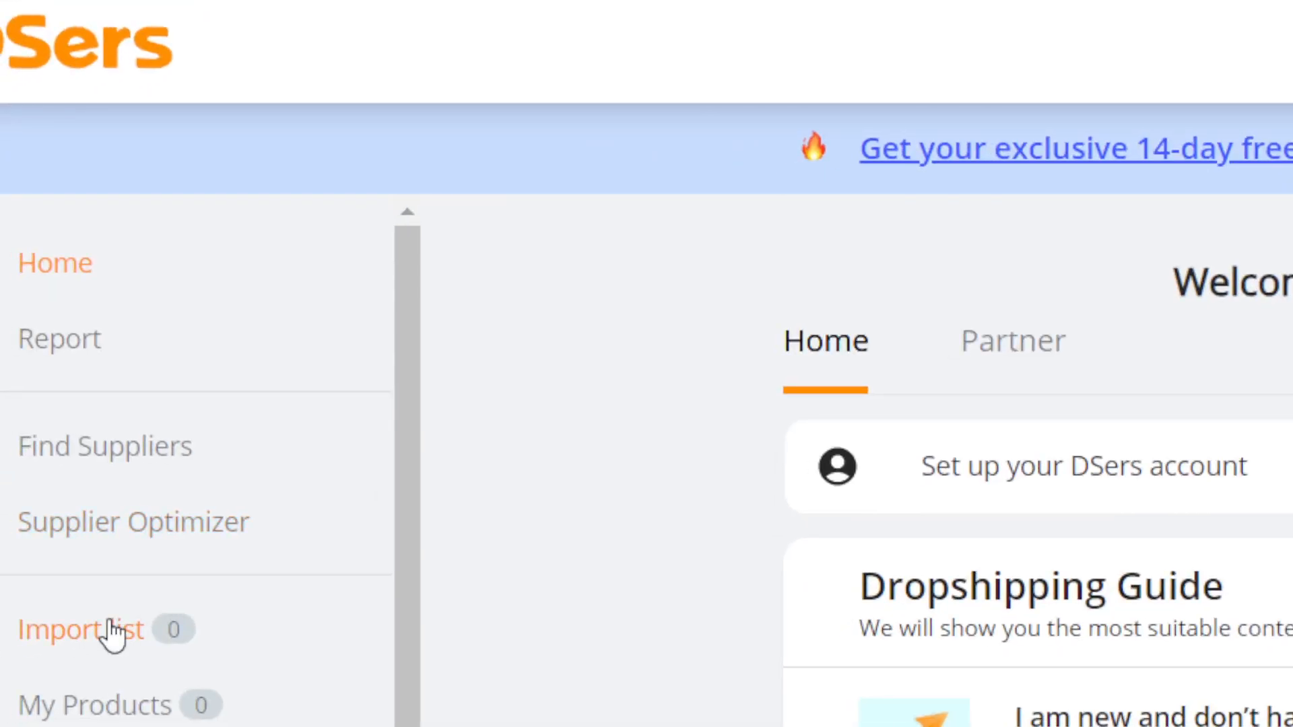
{"action": "left_click", "coordinate": [112, 633]}
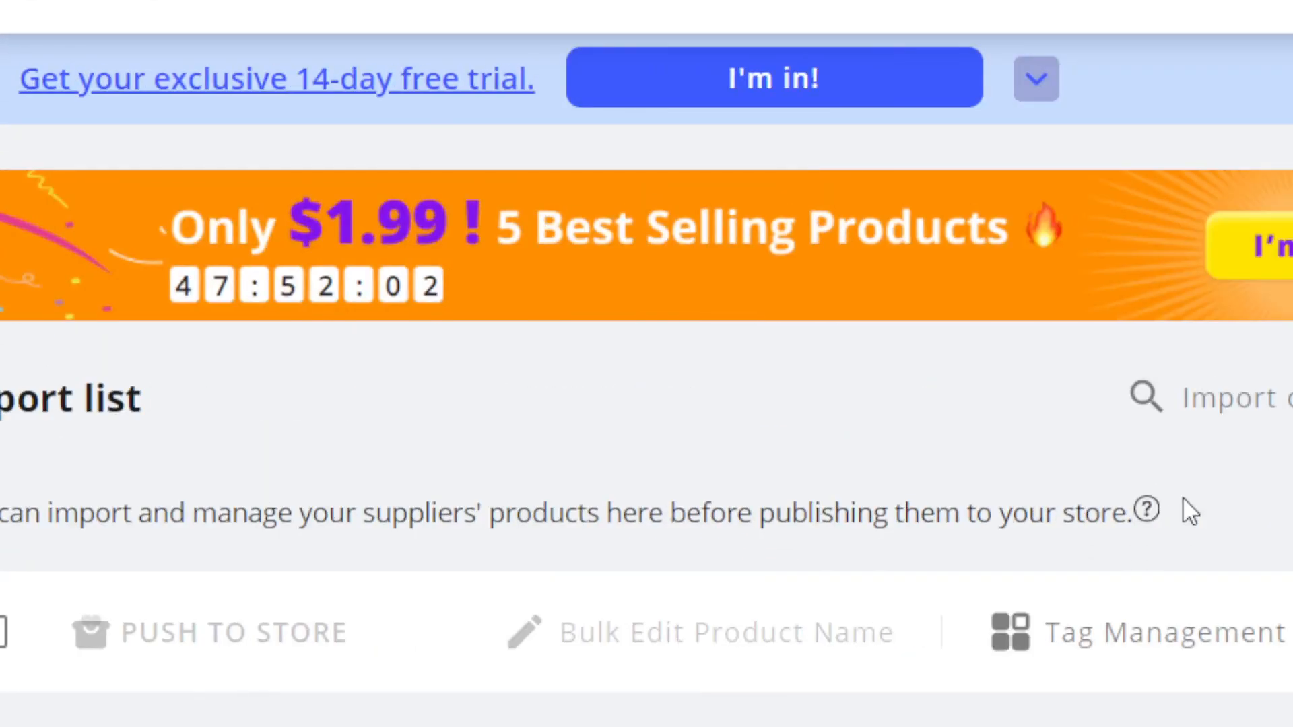
{"action": "left_click_drag", "start_coordinate": [1287, 348], "coordinate": [1287, 491]}
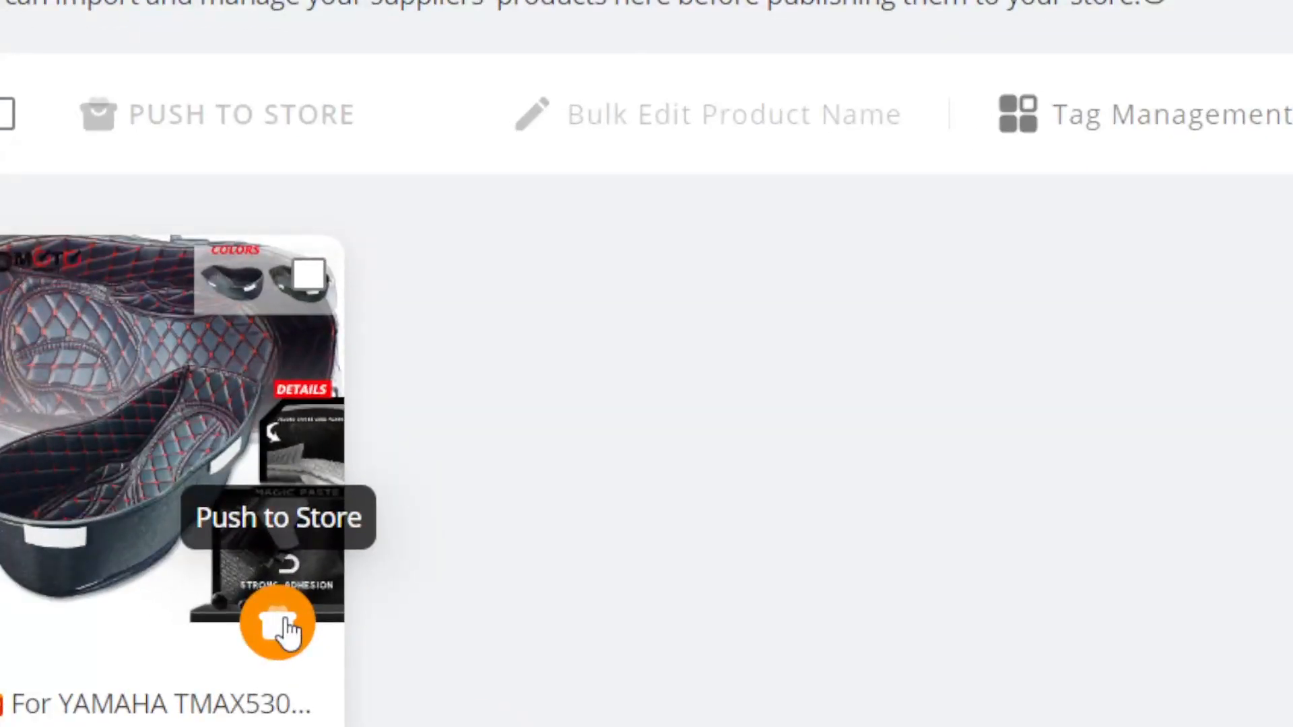
{"action": "left_click", "coordinate": [537, 534]}
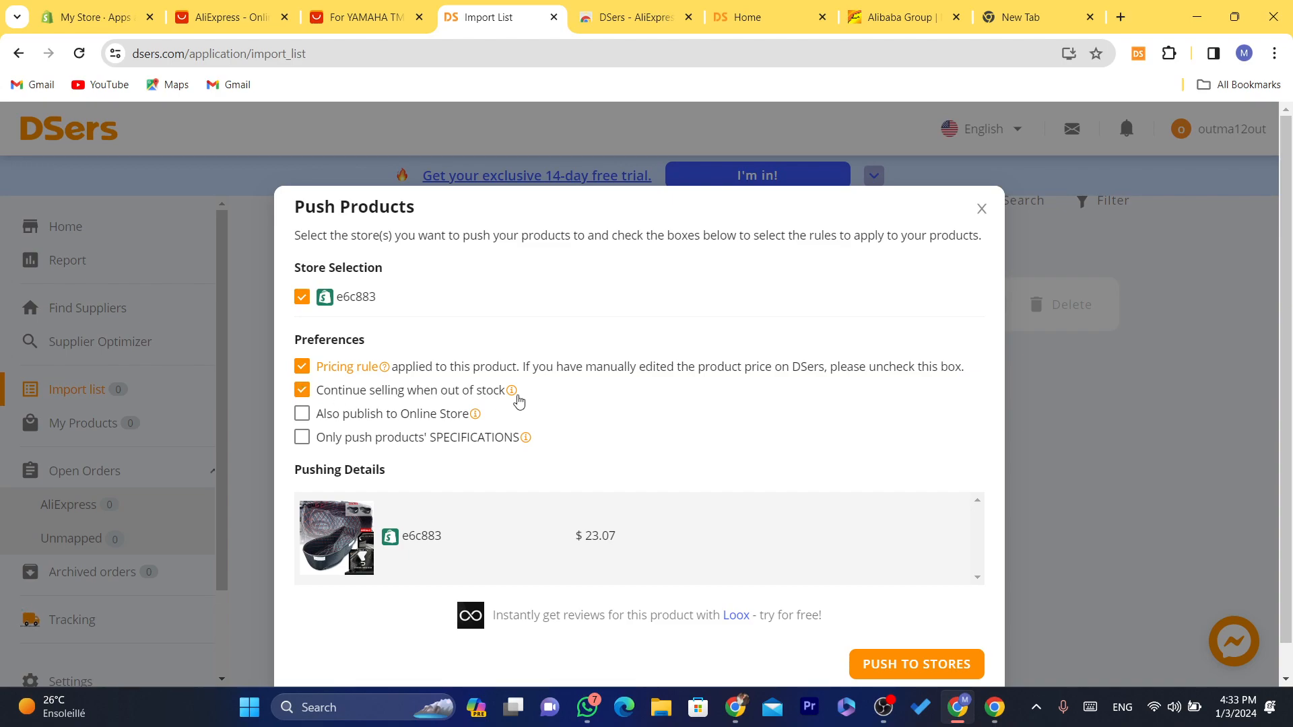
{"action": "left_click", "coordinate": [301, 415]}
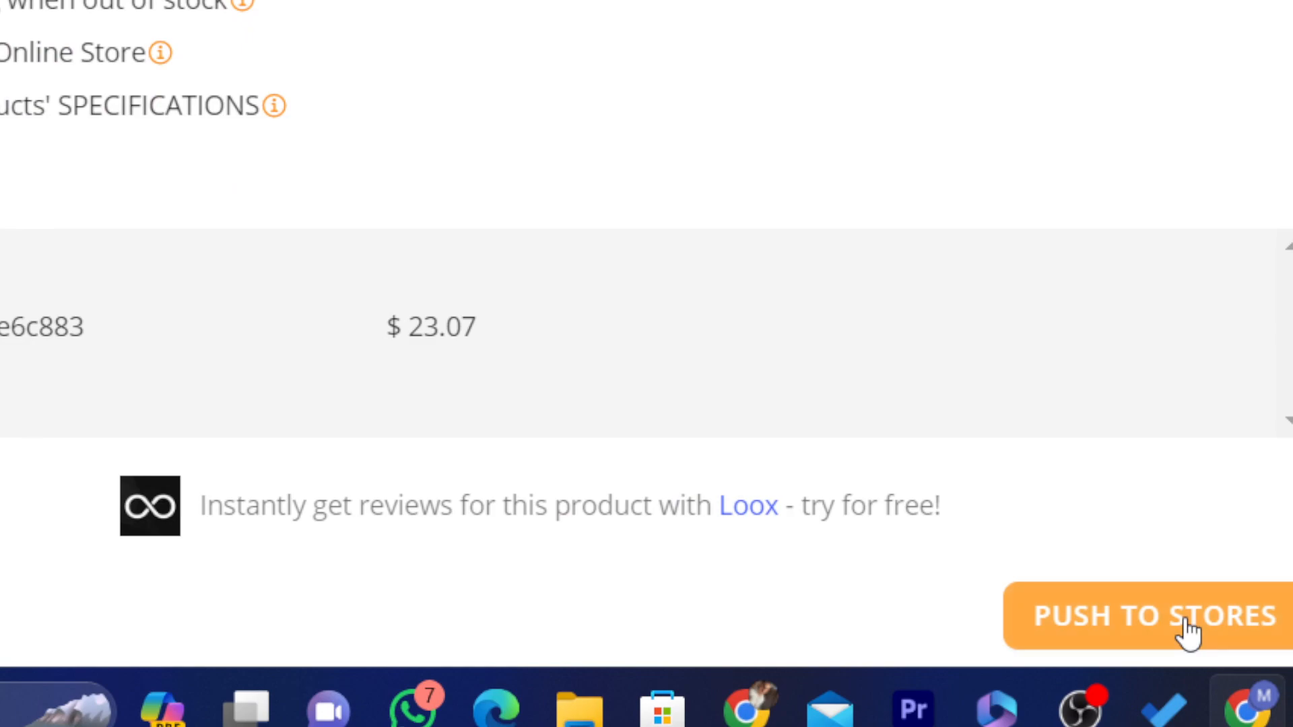
{"action": "left_click", "coordinate": [1184, 619]}
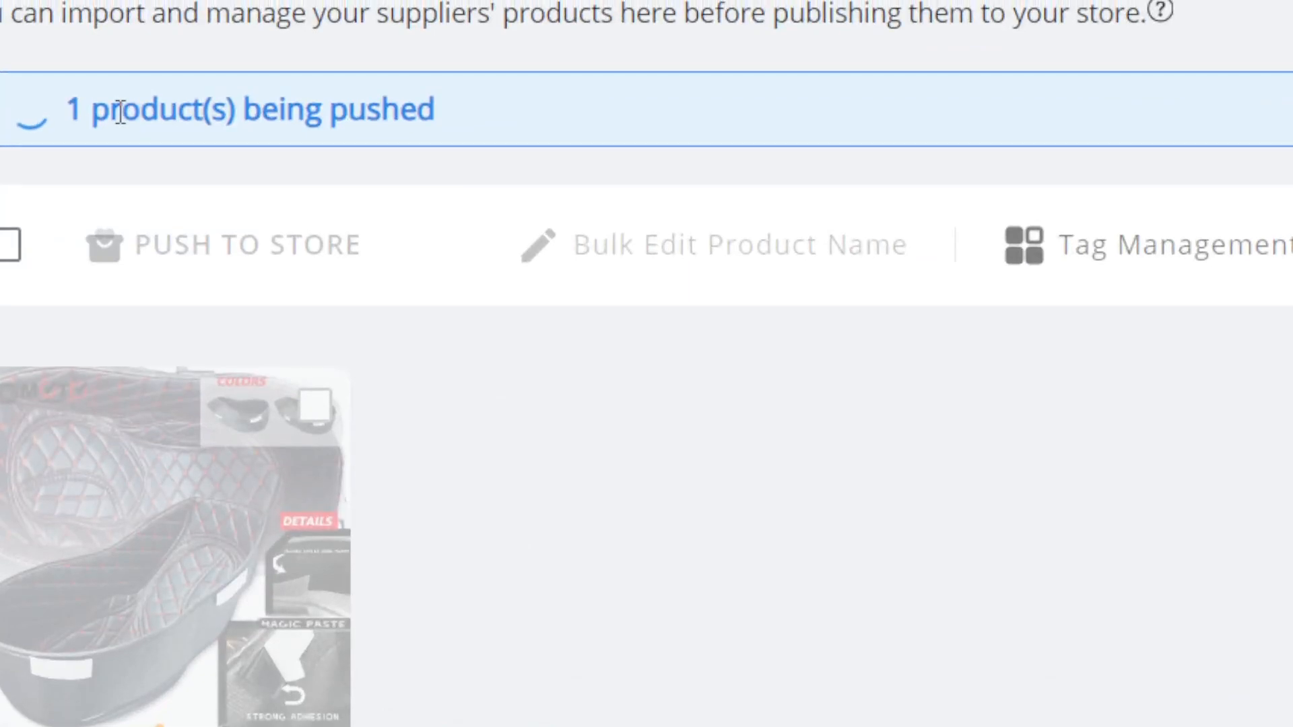
{"action": "left_click_drag", "start_coordinate": [120, 112], "coordinate": [471, 131]}
{"action": "left_click", "coordinate": [470, 131]}
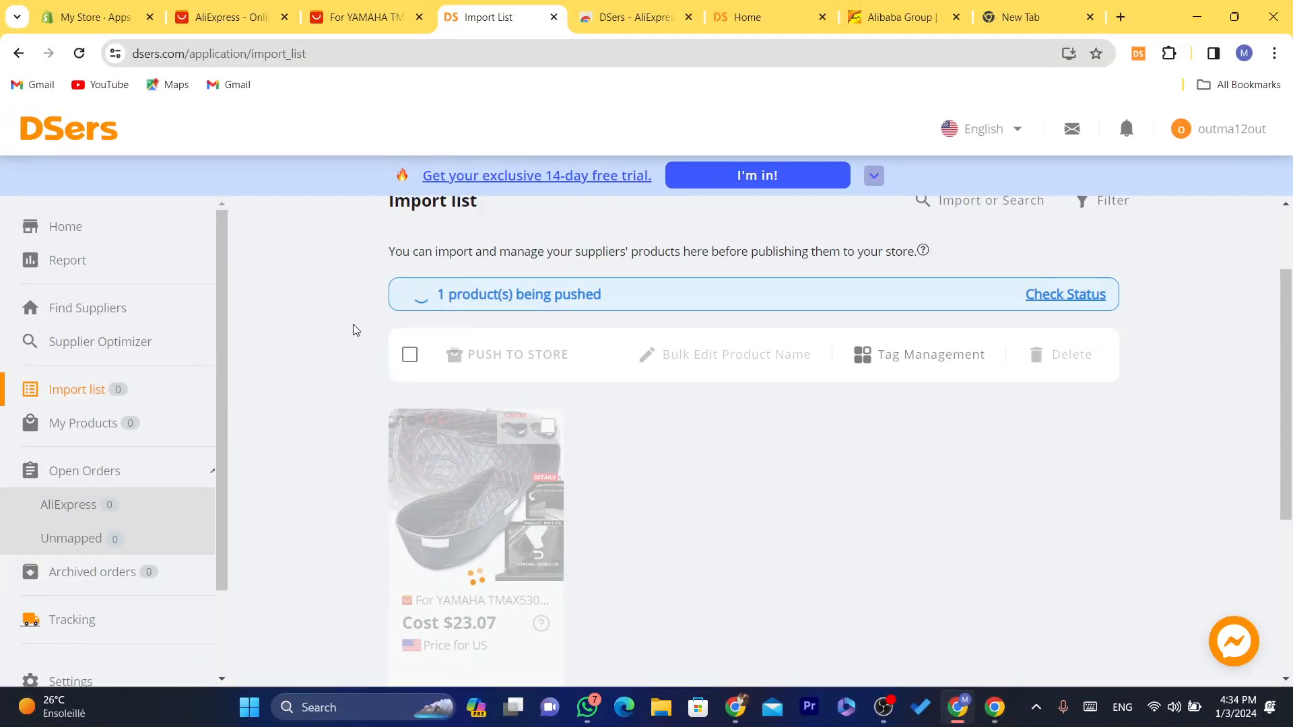
Switch to the Shopify admin, leave the settings and open the store's product list.
{"action": "left_click", "coordinate": [94, 6]}
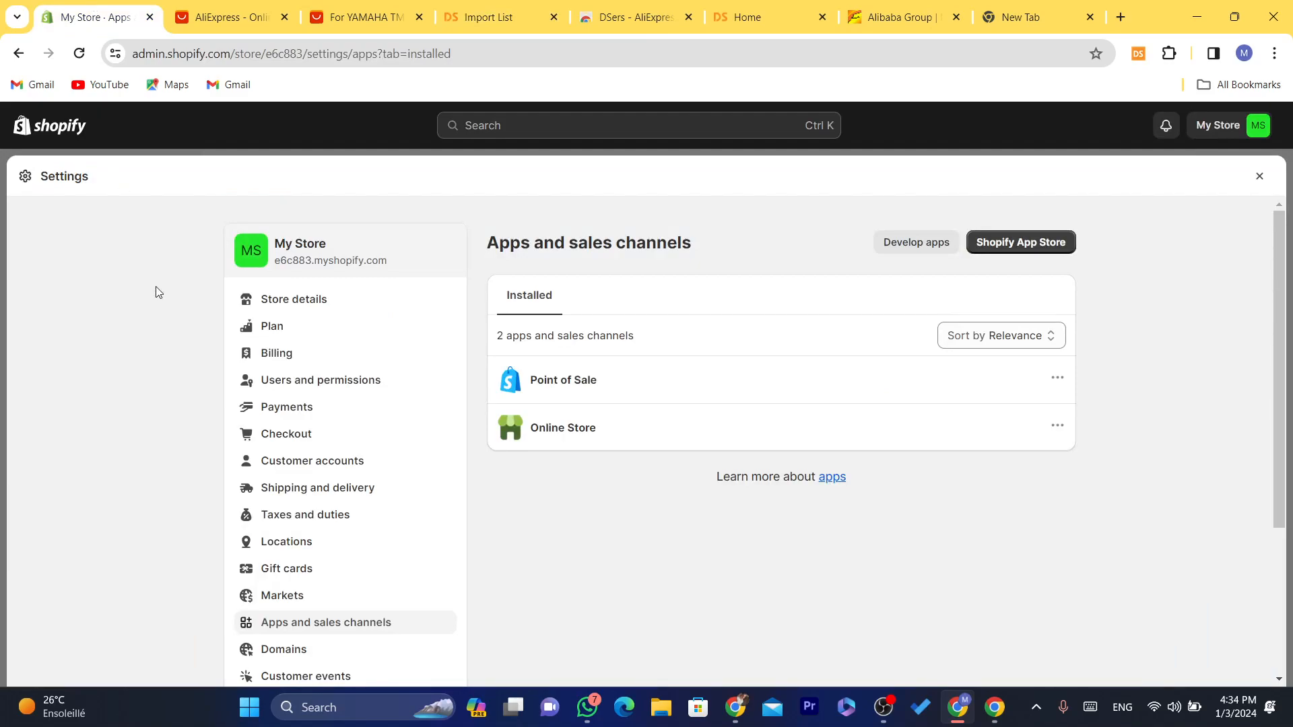
{"action": "left_click", "coordinate": [1259, 176]}
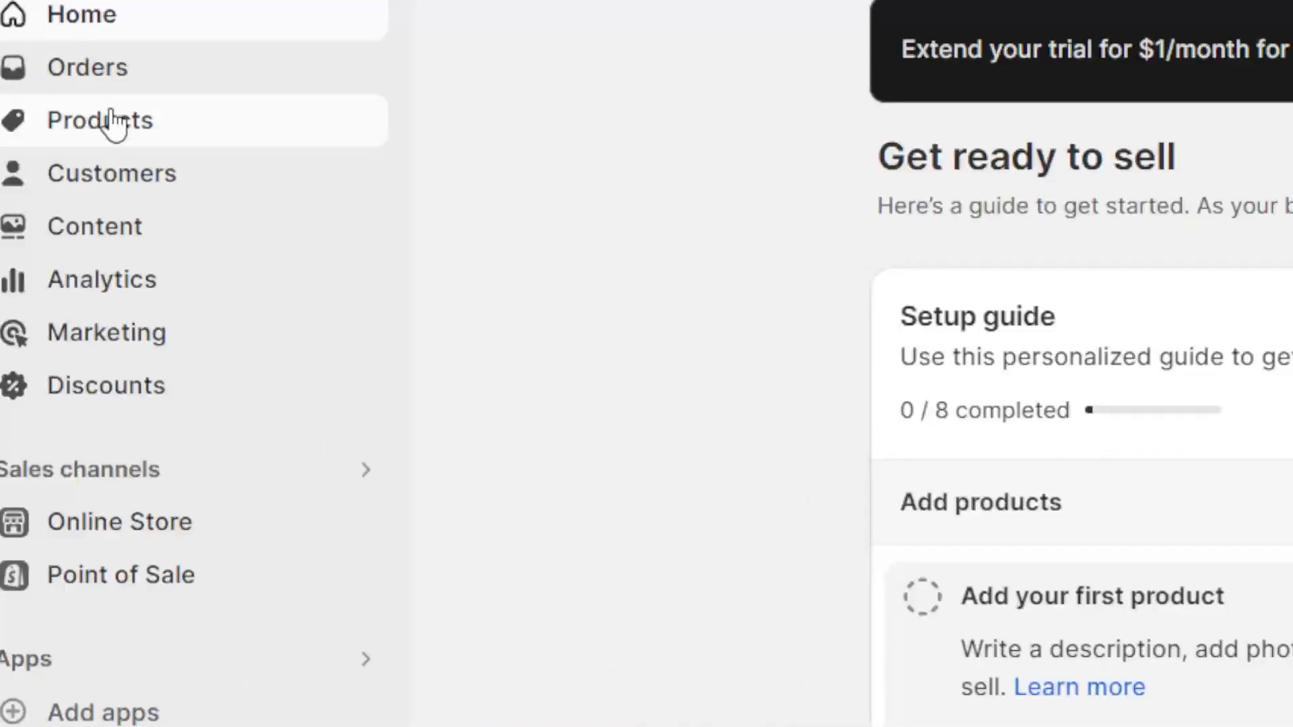
{"action": "left_click", "coordinate": [67, 221]}
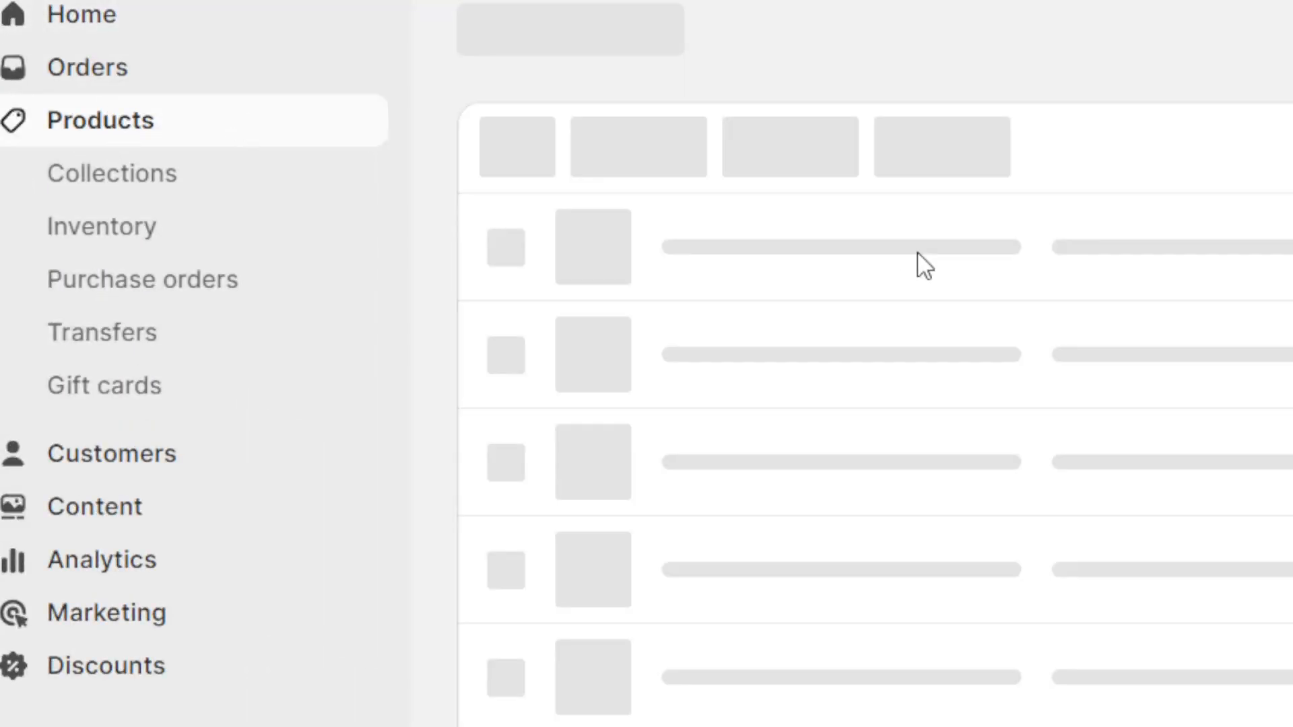
Preview the imported YAMAHA TMAX530 product in the online store and examine its title and images.
{"action": "left_click", "coordinate": [1205, 498]}
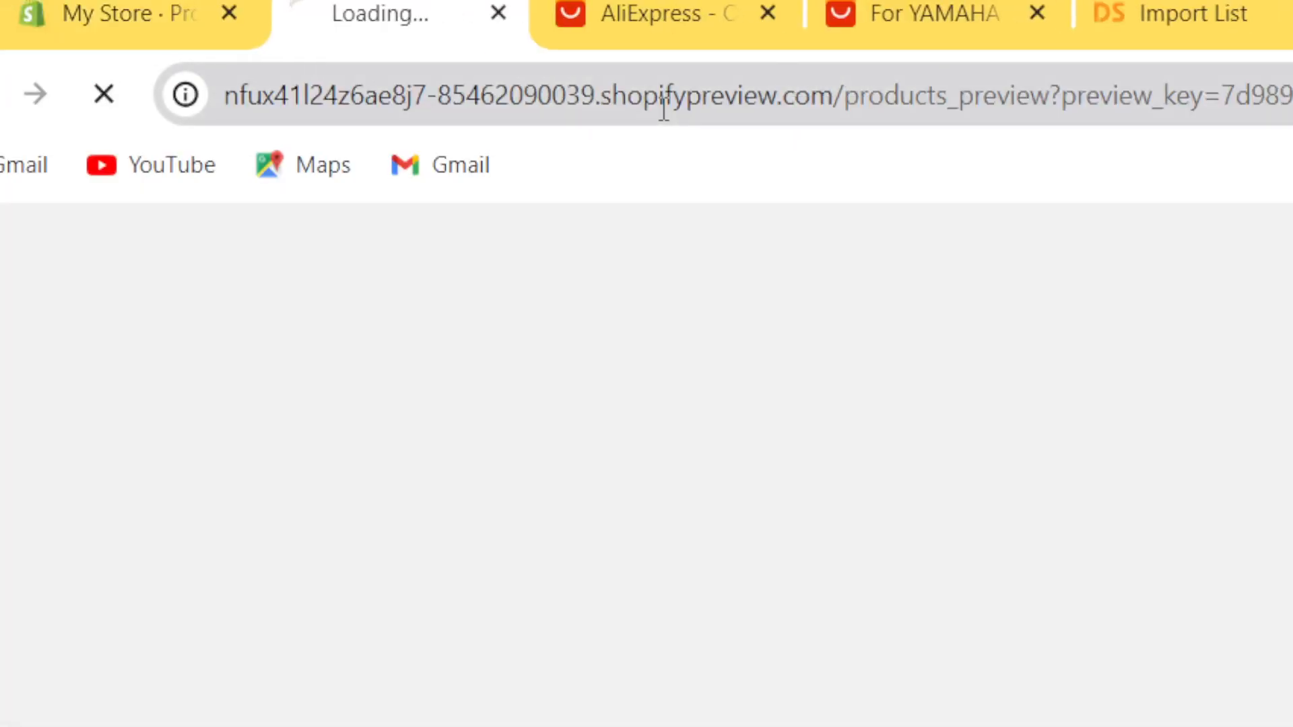
{"action": "left_click", "coordinate": [664, 108]}
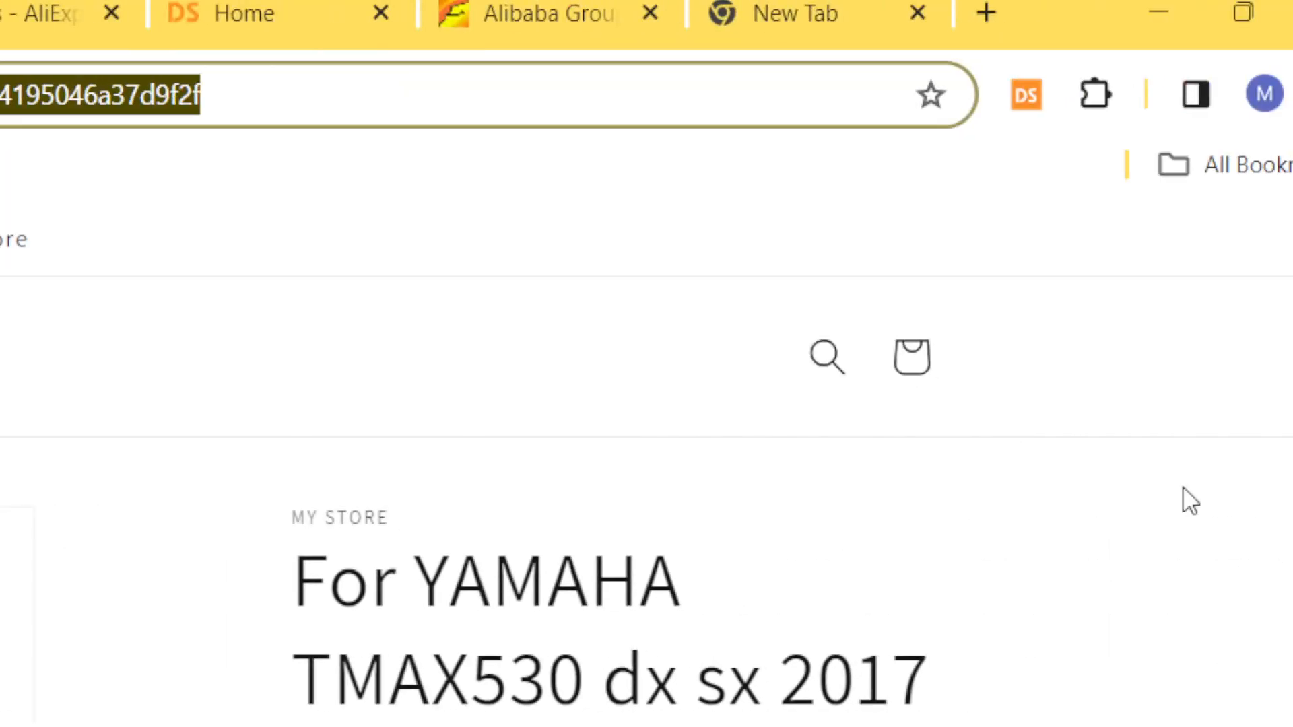
{"action": "left_click_drag", "start_coordinate": [1289, 140], "coordinate": [1292, 160]}
{"action": "left_click_drag", "start_coordinate": [810, 119], "coordinate": [961, 487]}
{"action": "left_click", "coordinate": [961, 487]}
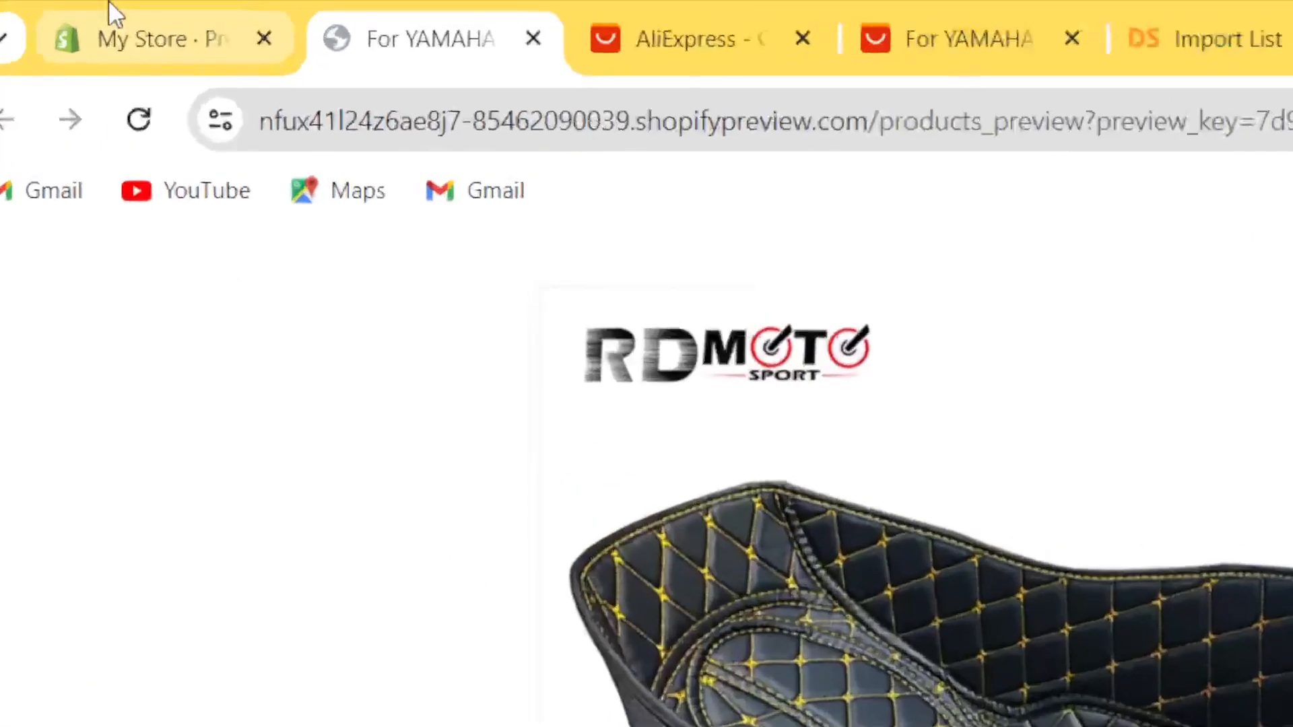
Return to the Shopify product list and open the YAMAHA TMAX530 product's details for editing.
{"action": "left_click", "coordinate": [74, 15]}
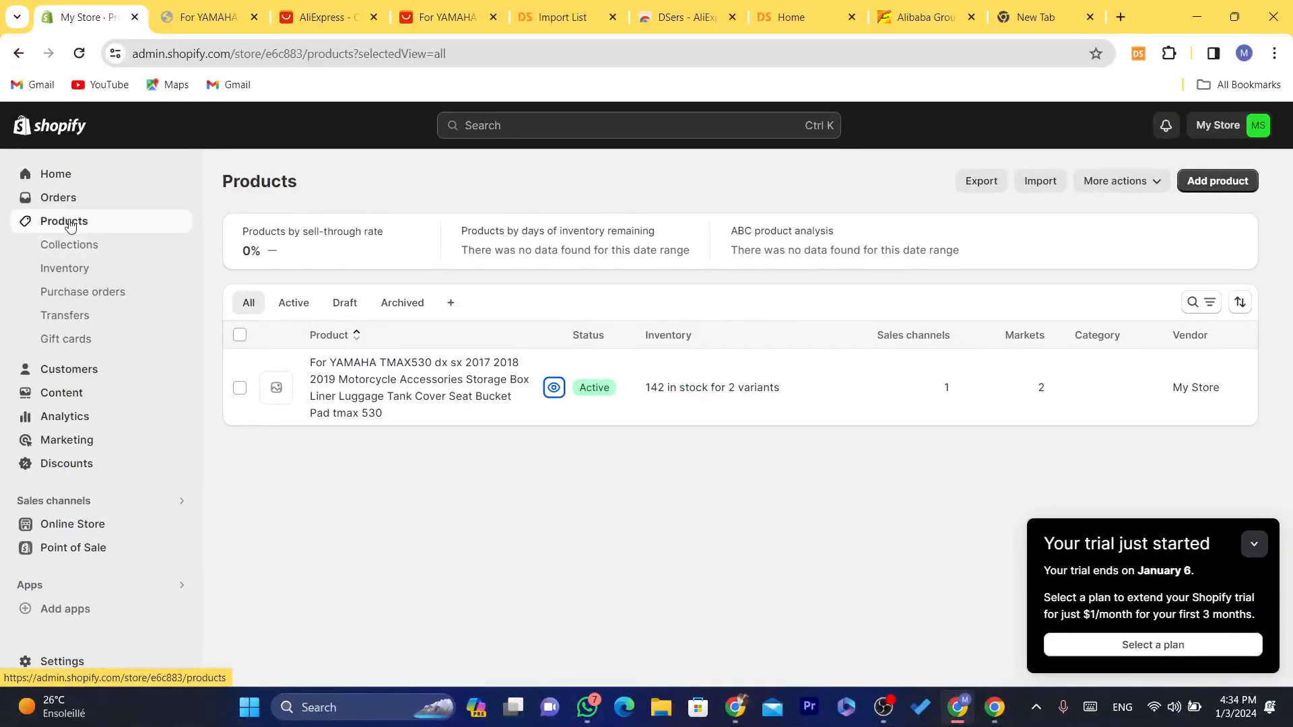
{"action": "left_click", "coordinate": [428, 406]}
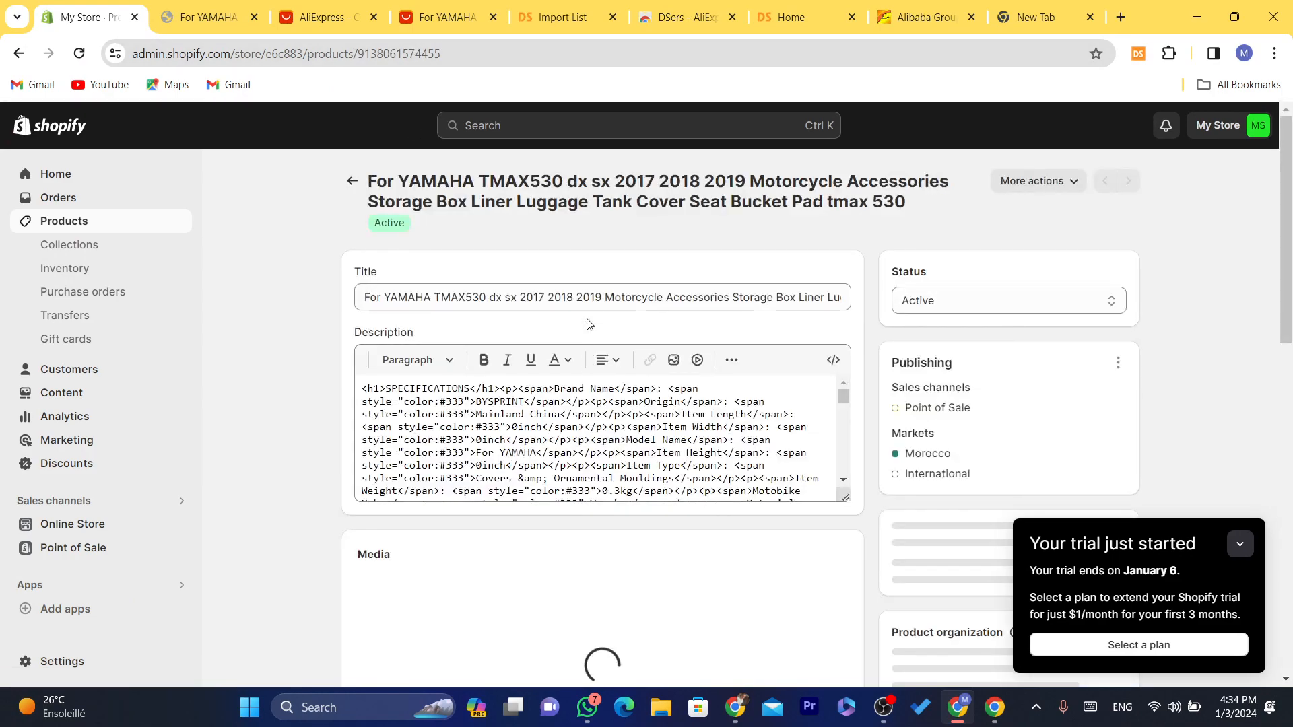
{"action": "left_click", "coordinate": [598, 296]}
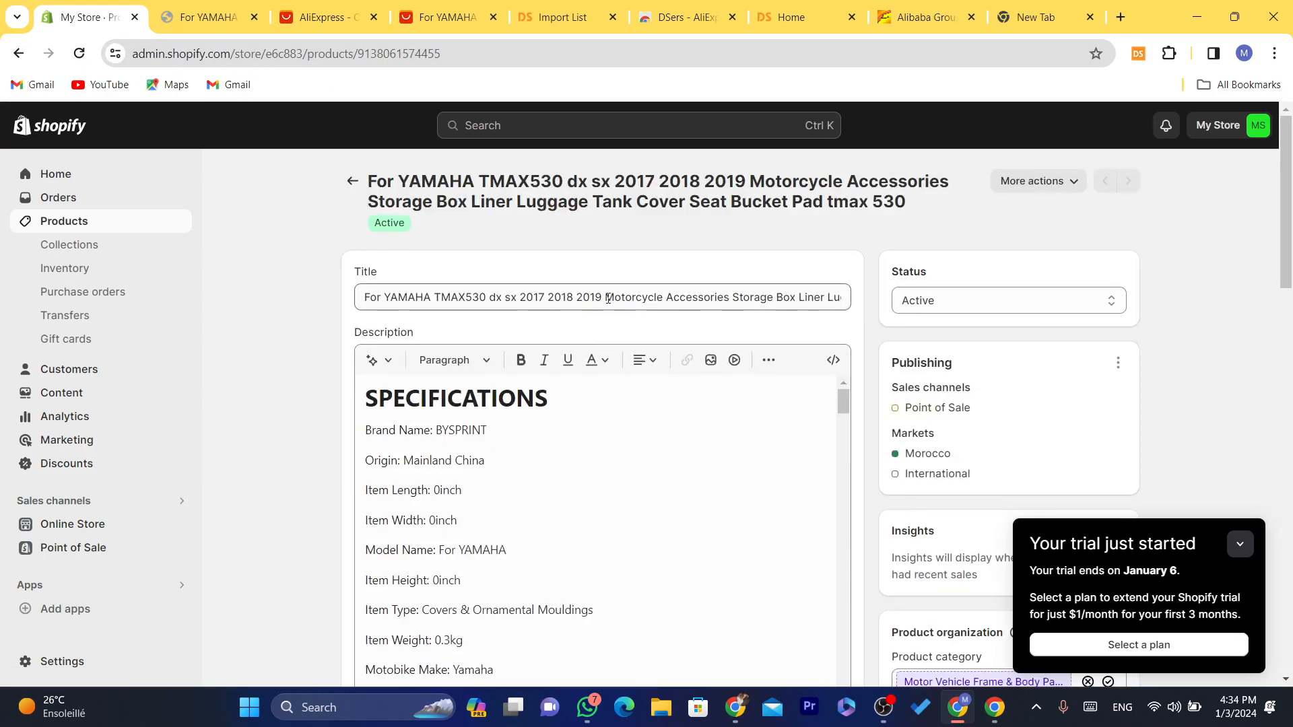
{"action": "left_click_drag", "start_coordinate": [598, 297], "coordinate": [1073, 281]}
{"action": "key", "text": "BackSpace"}
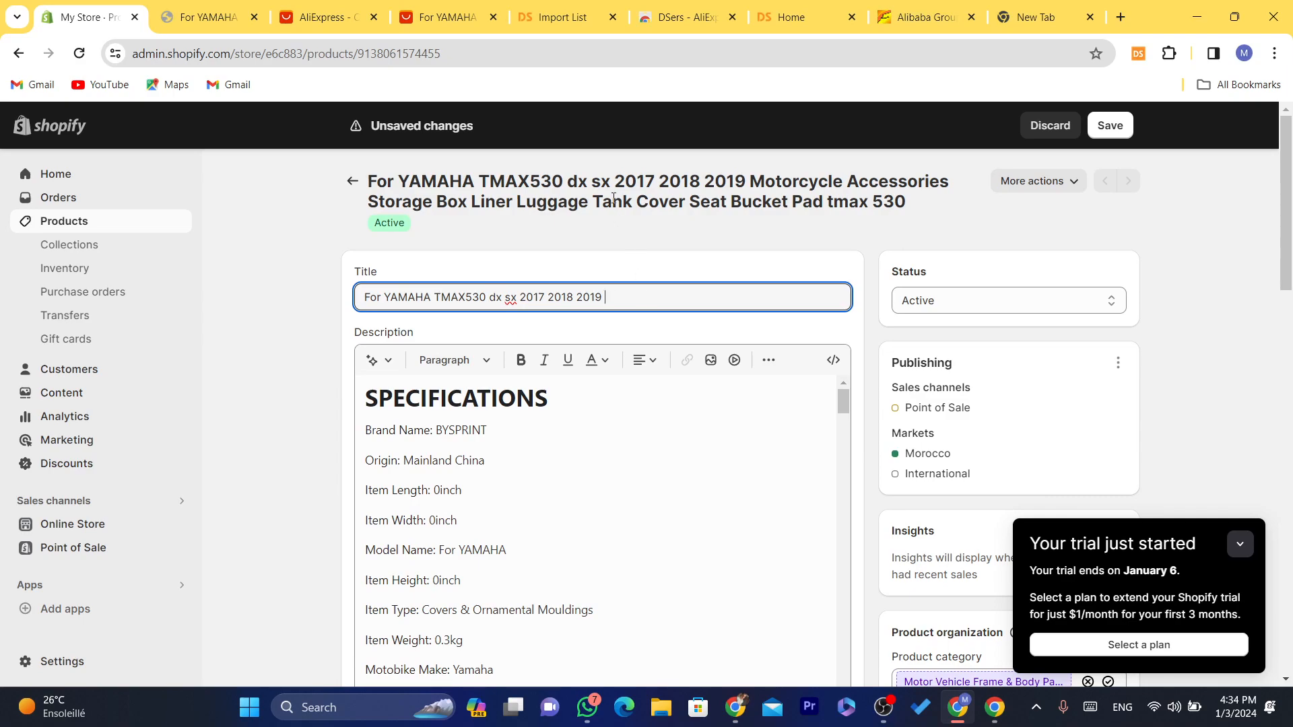
Review the product's description, variants and search engine listing.
{"action": "left_click_drag", "start_coordinate": [1290, 229], "coordinate": [1292, 243]}
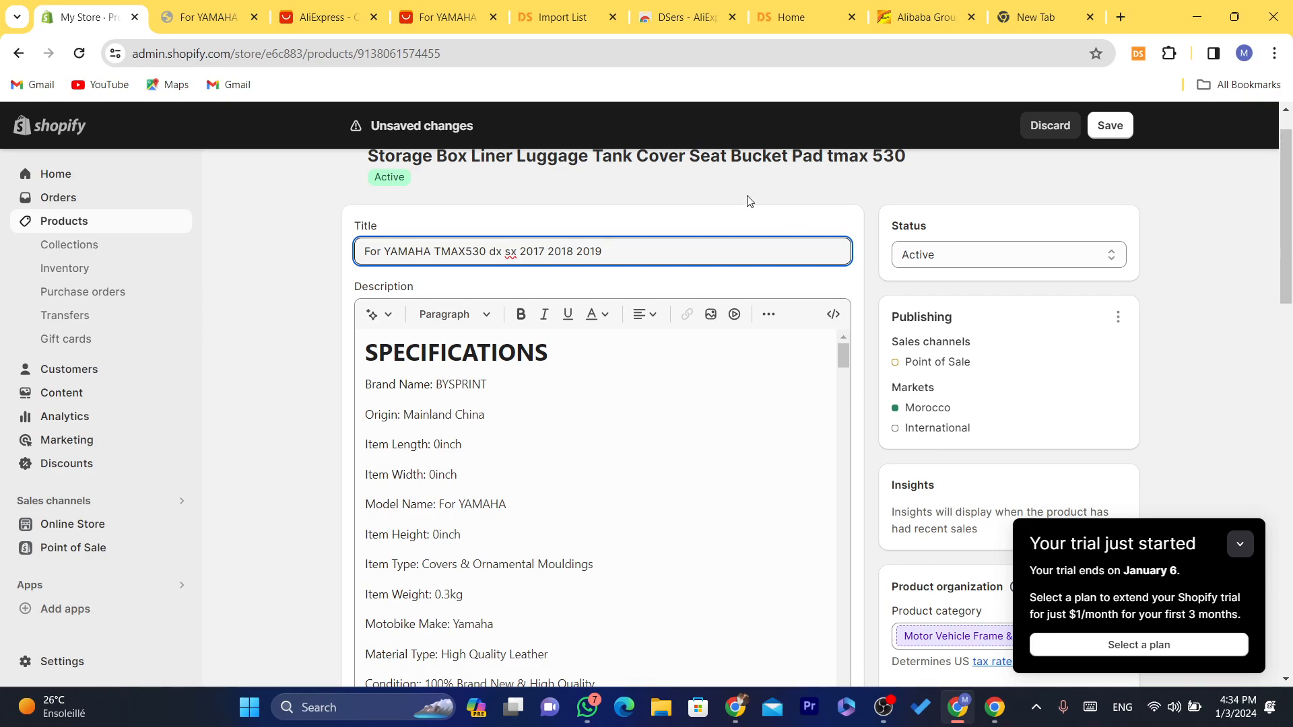
{"action": "left_click_drag", "start_coordinate": [1290, 243], "coordinate": [1291, 249]}
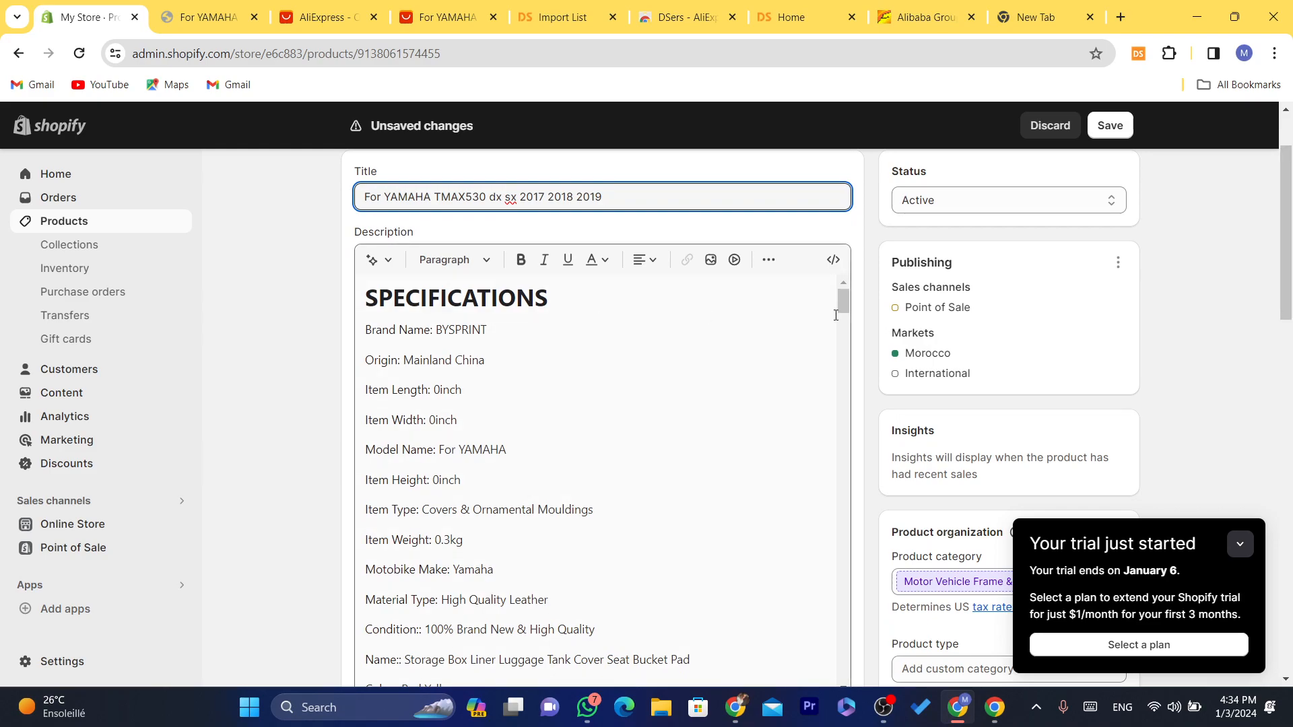
{"action": "left_click_drag", "start_coordinate": [1291, 182], "coordinate": [1292, 515]}
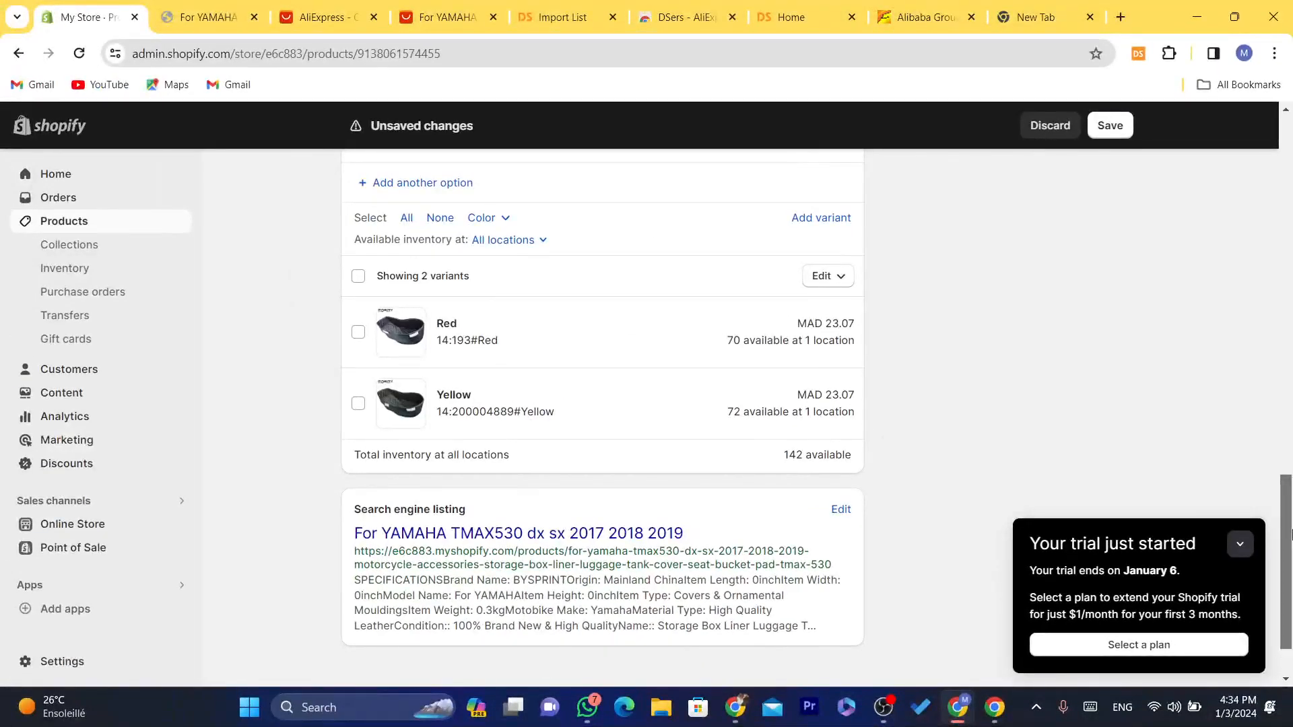
{"action": "scroll", "coordinate": [1274, 456], "scroll_direction": "up", "scroll_amount": 5}
{"action": "scroll", "coordinate": [1274, 455], "scroll_direction": "down", "scroll_amount": 3}
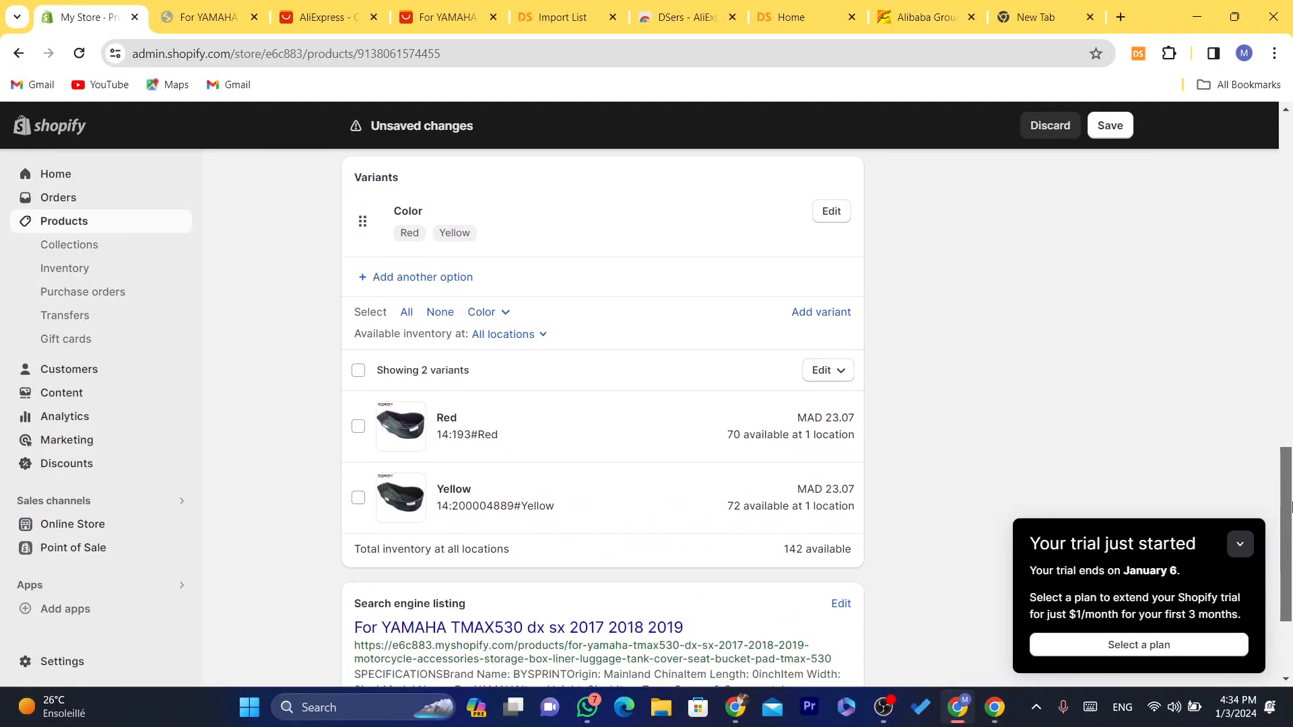
{"action": "scroll", "coordinate": [1283, 414], "scroll_direction": "up", "scroll_amount": 5}
{"action": "scroll", "coordinate": [1283, 414], "scroll_direction": "up", "scroll_amount": 10}
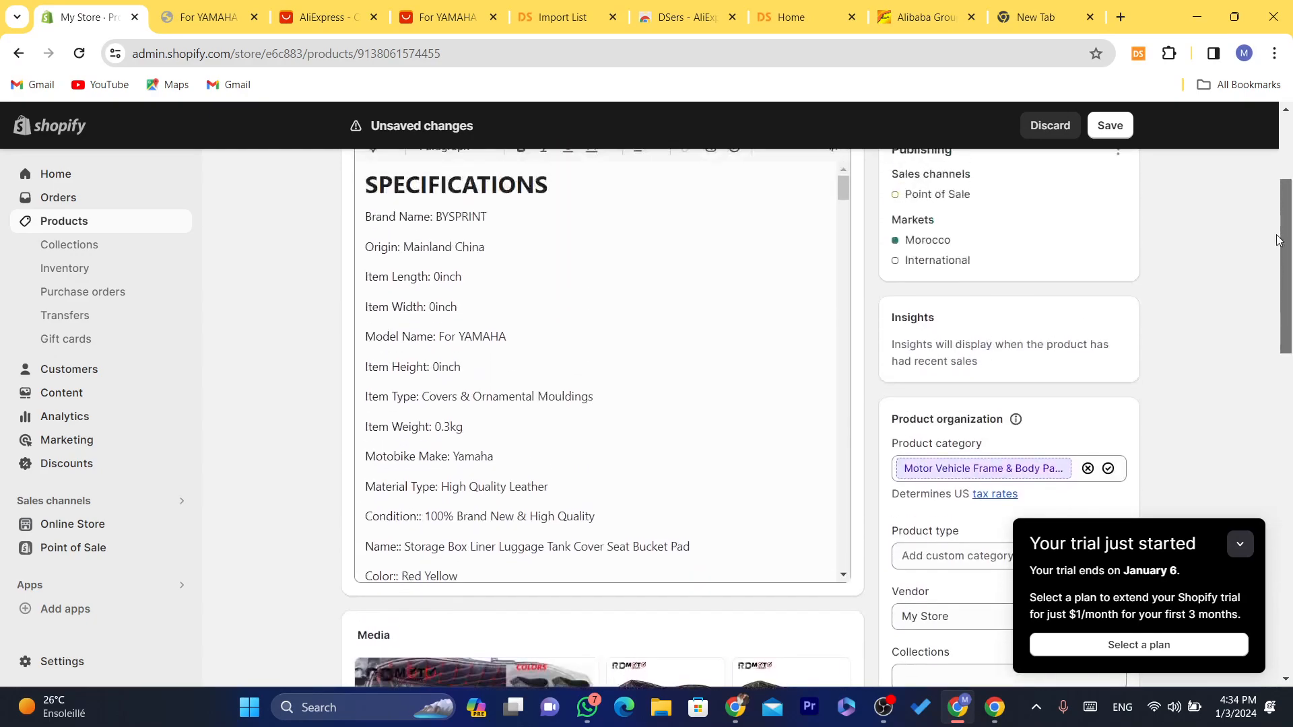
Switch to the YAMAHA TMAX530 product page on AliExpress and check its original price.
{"action": "left_click", "coordinate": [287, 5]}
{"action": "left_click", "coordinate": [444, 17]}
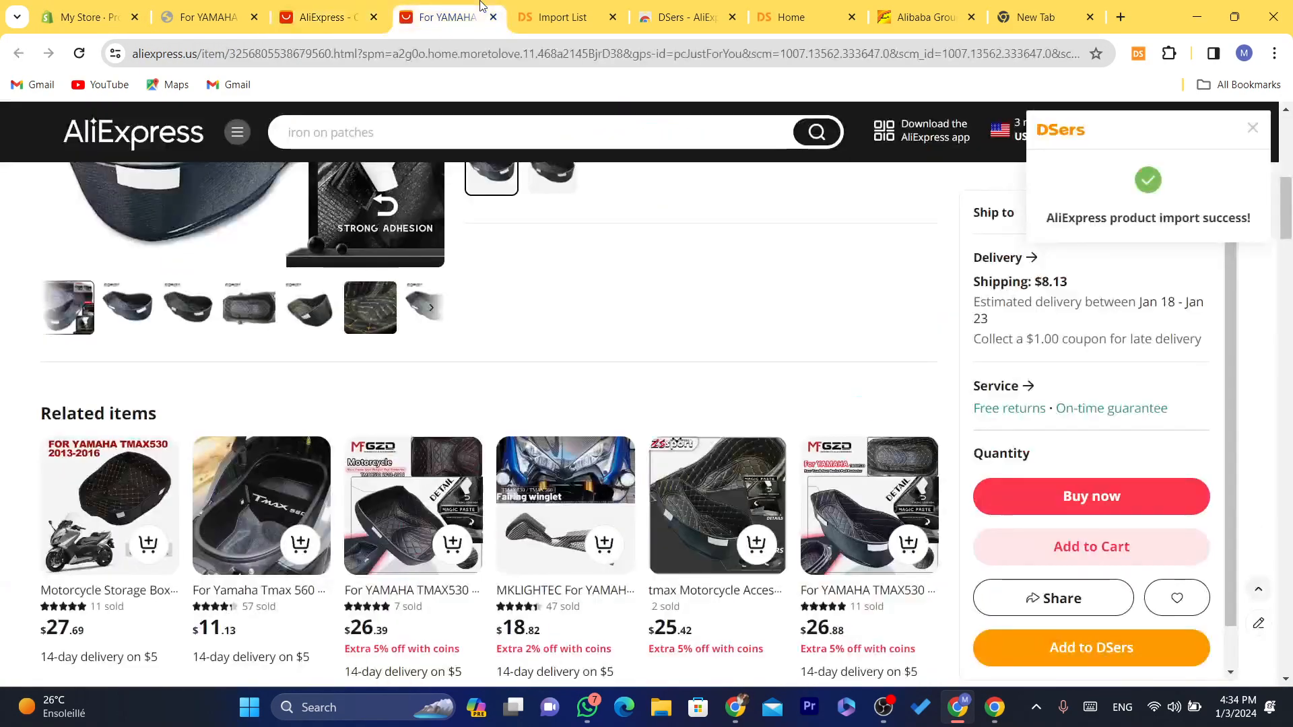
{"action": "scroll", "coordinate": [736, 117], "scroll_direction": "up", "scroll_amount": 8}
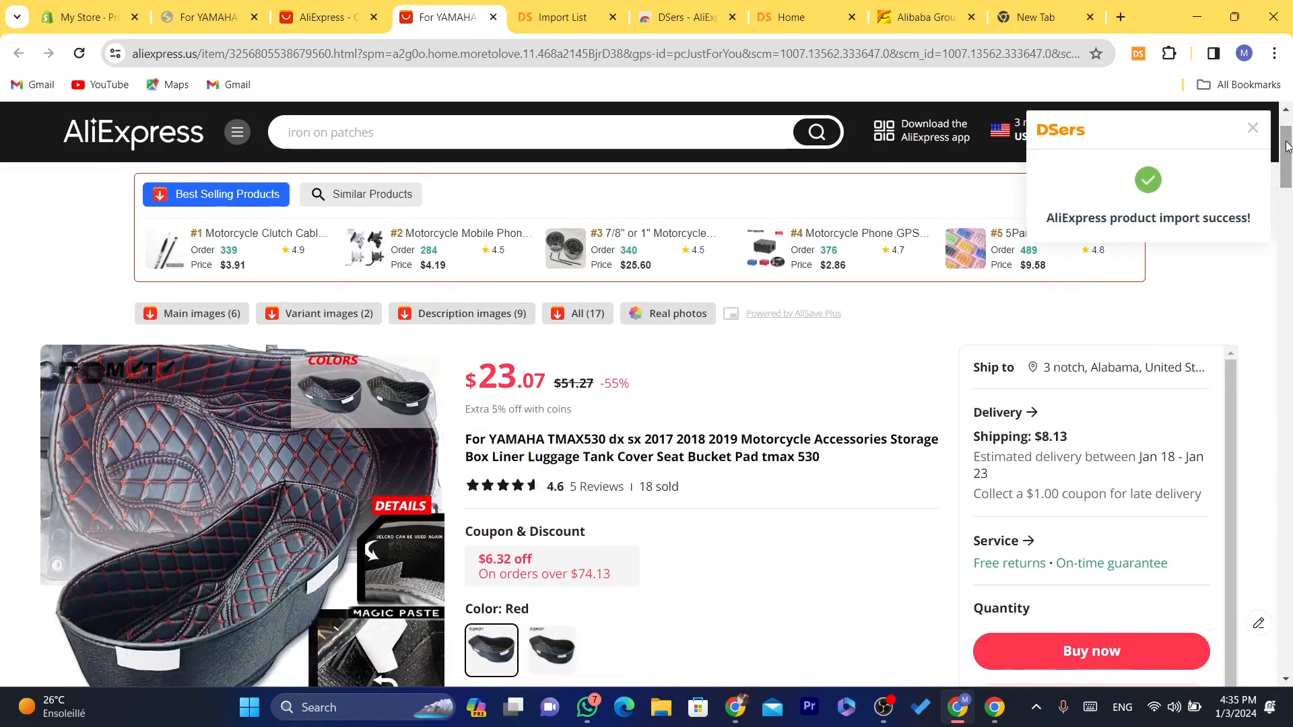
Return to the product in the Shopify admin and set the Red variant's price to MAD 40.
{"action": "left_click", "coordinate": [76, 5]}
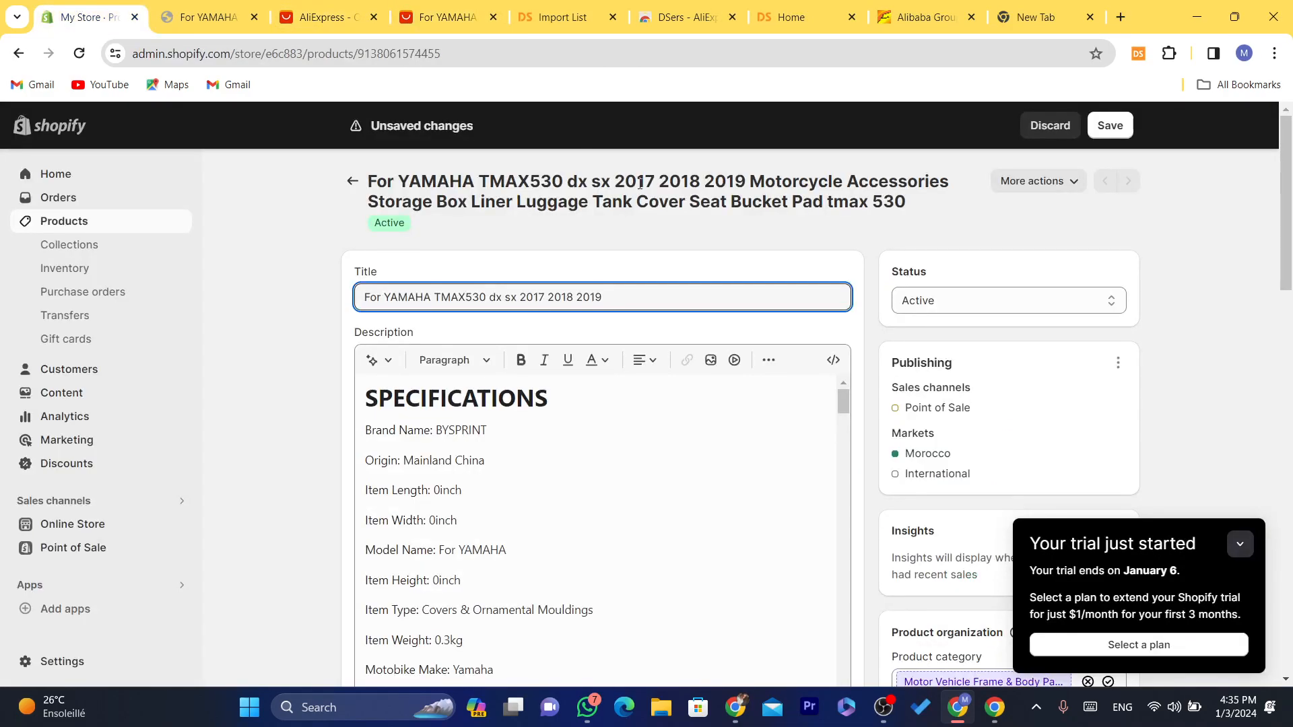
{"action": "scroll", "coordinate": [1152, 243], "scroll_direction": "down", "scroll_amount": 5}
{"action": "scroll", "coordinate": [1158, 250], "scroll_direction": "up", "scroll_amount": 5}
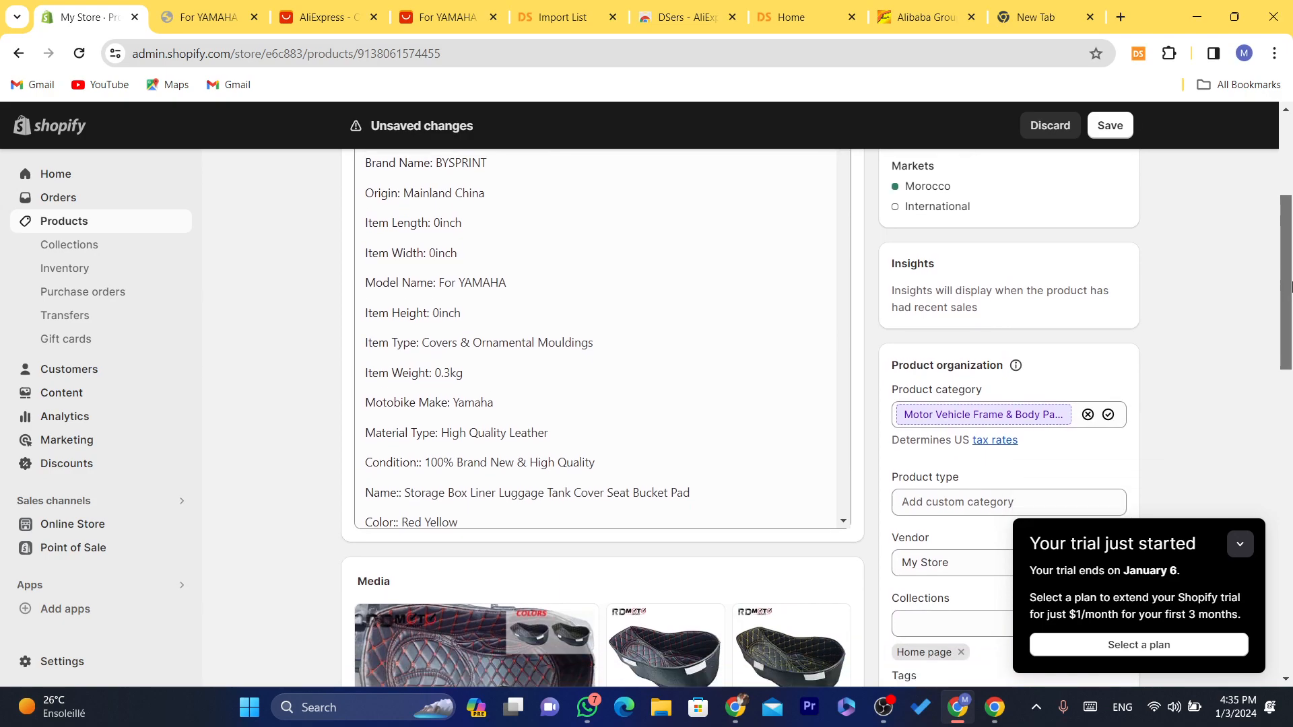
{"action": "left_click_drag", "start_coordinate": [1288, 233], "coordinate": [1291, 602]}
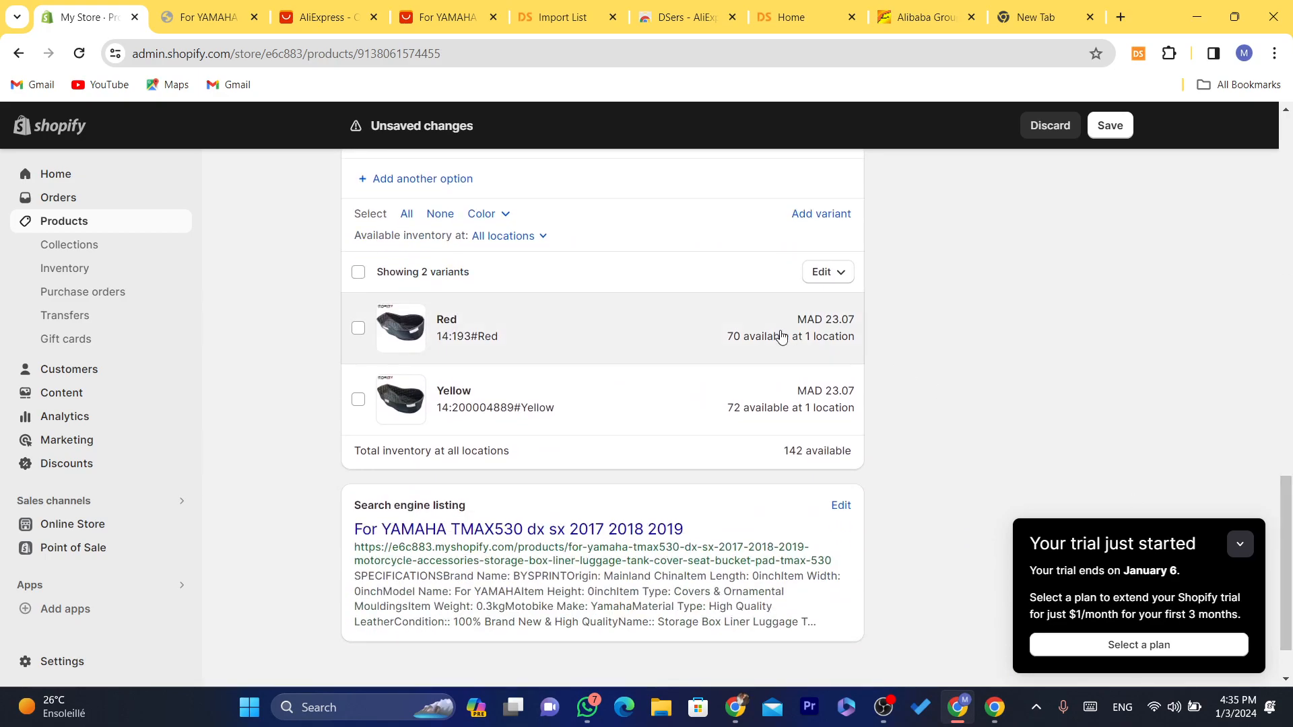
{"action": "left_click", "coordinate": [827, 276]}
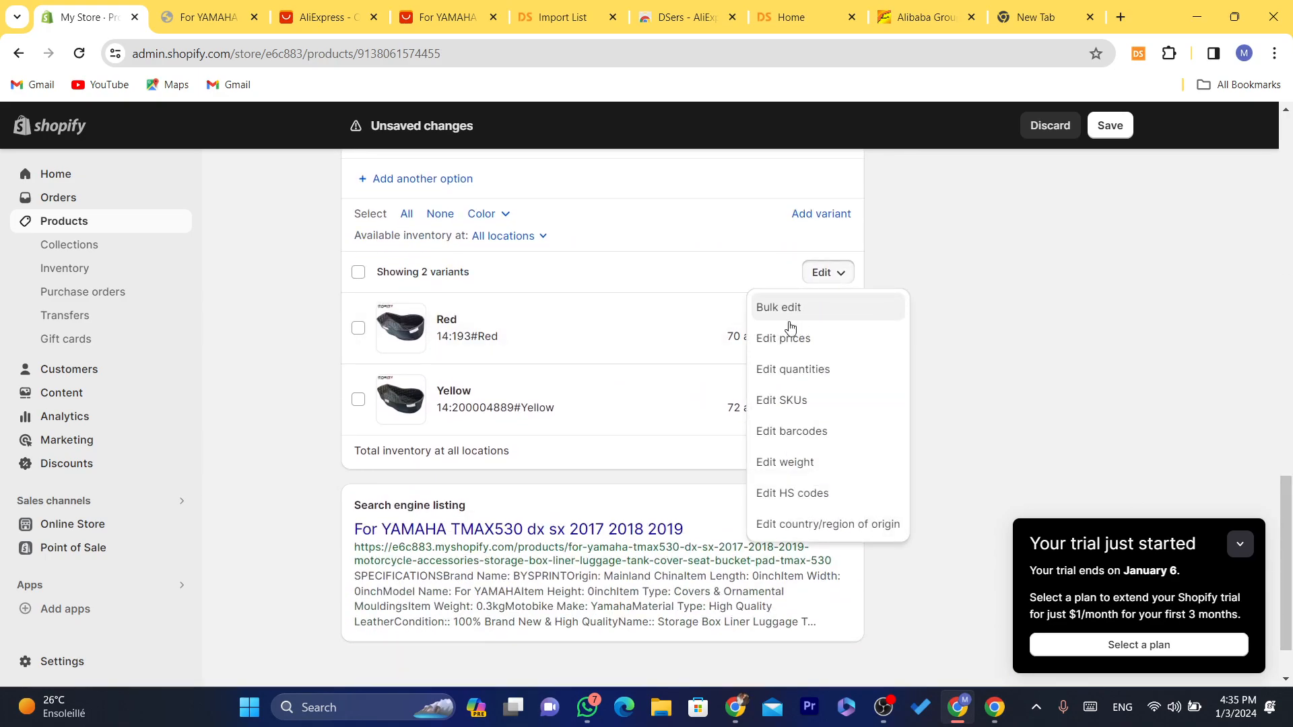
{"action": "left_click", "coordinate": [808, 344]}
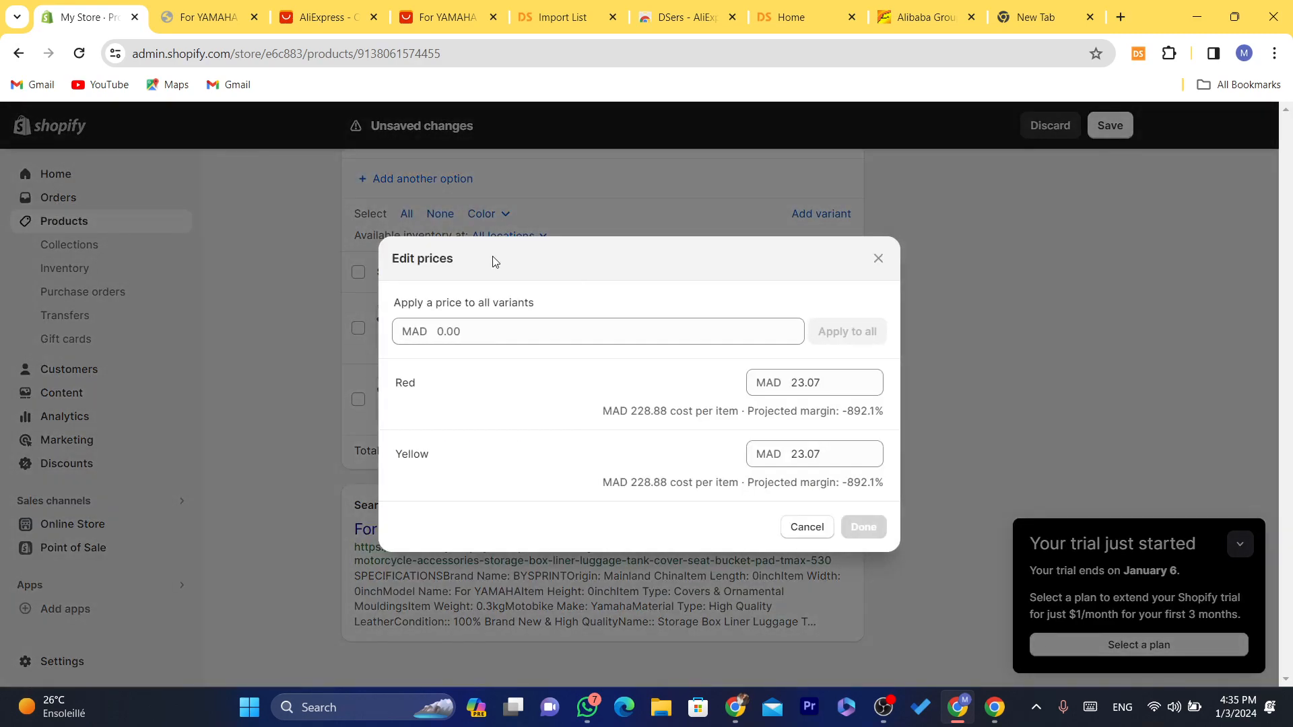
{"action": "left_click", "coordinate": [765, 392]}
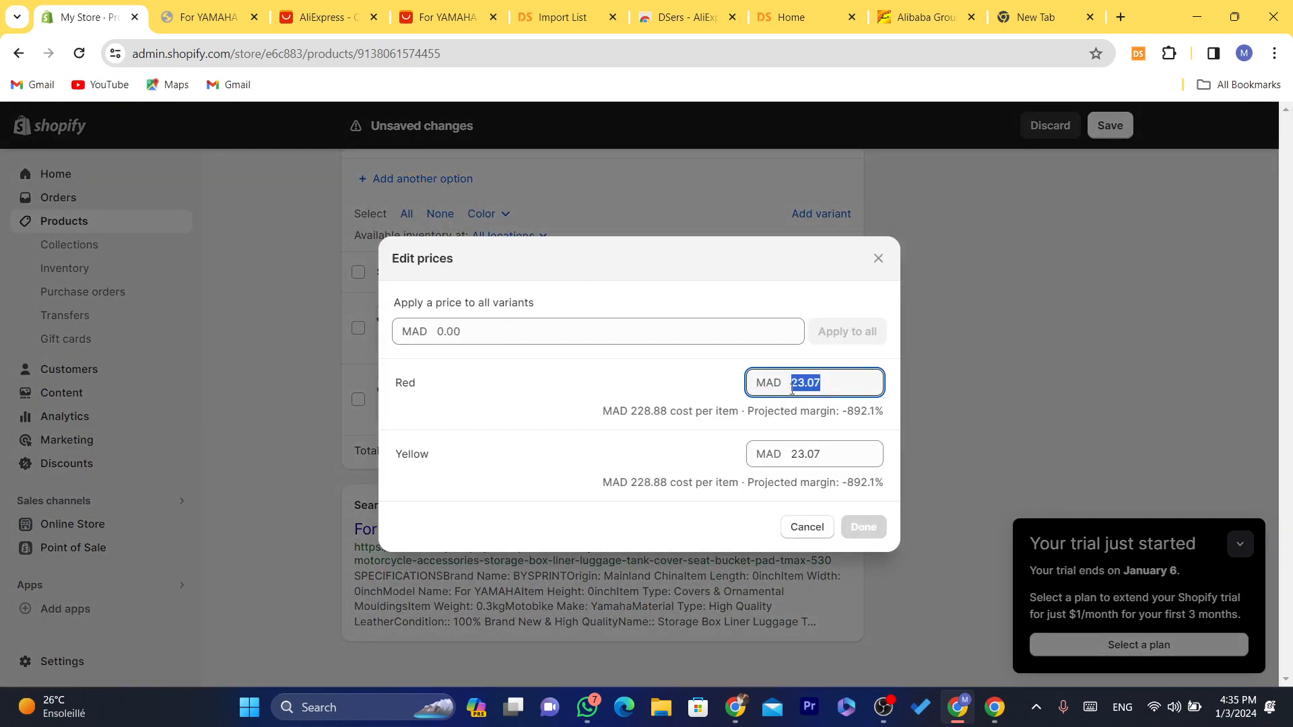
{"action": "key", "text": "BackSpace"}
{"action": "type", "text": "40"}
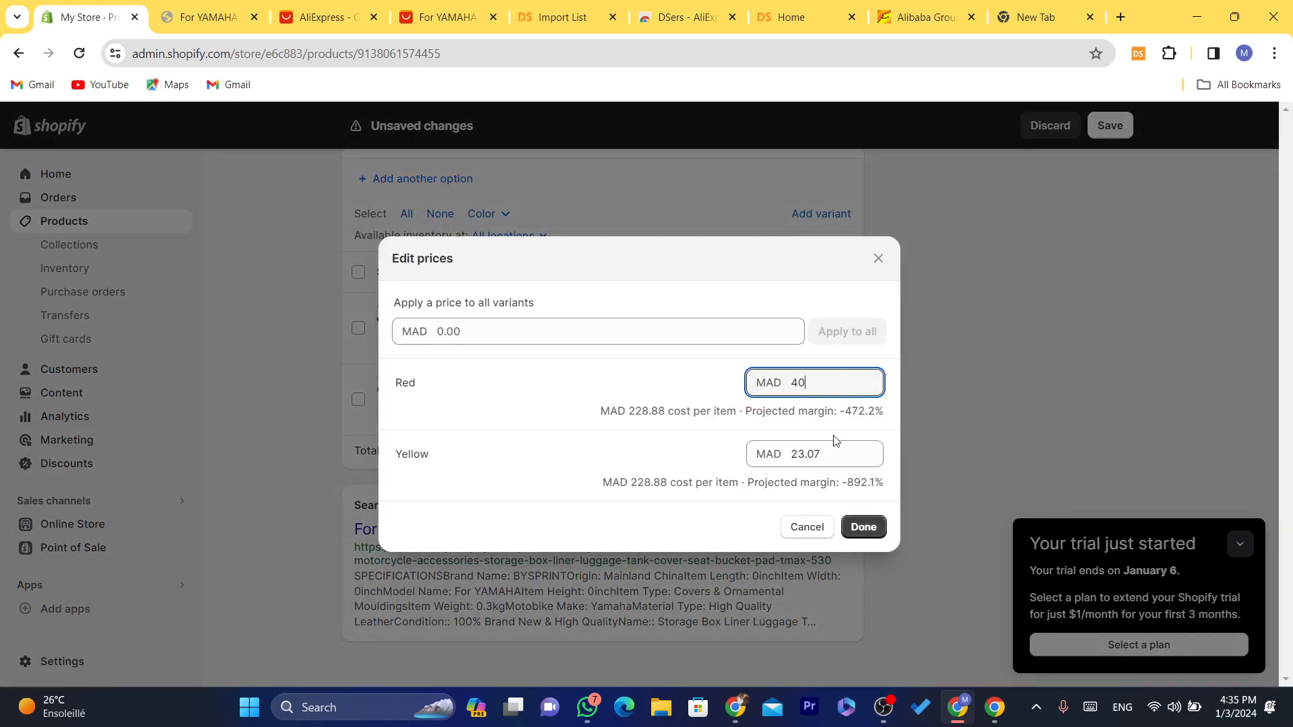
Set the Yellow variant's price to MAD 40, apply the prices and save the product.
{"action": "left_click", "coordinate": [833, 463]}
{"action": "type", "text": "40"}
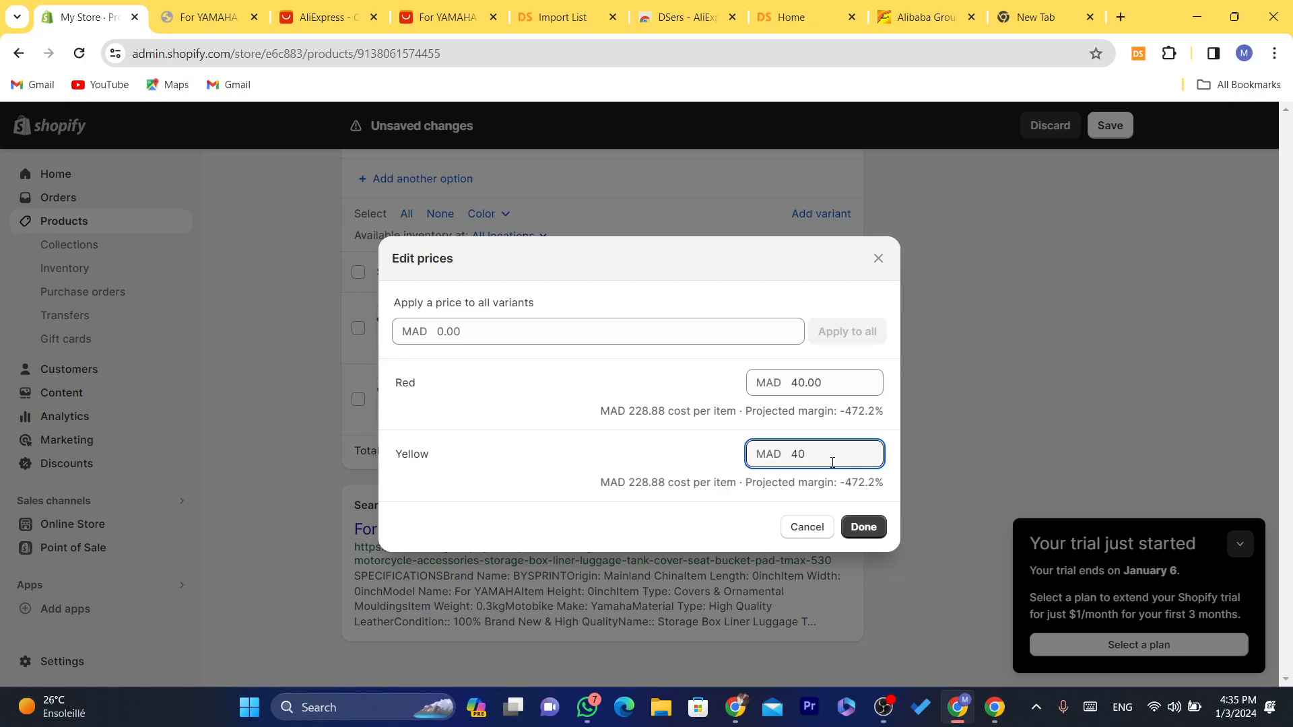
{"action": "type", "text": "00"}
{"action": "key", "text": "BackSpace"}
{"action": "key", "text": "BackSpace"}
{"action": "left_click", "coordinate": [853, 530]}
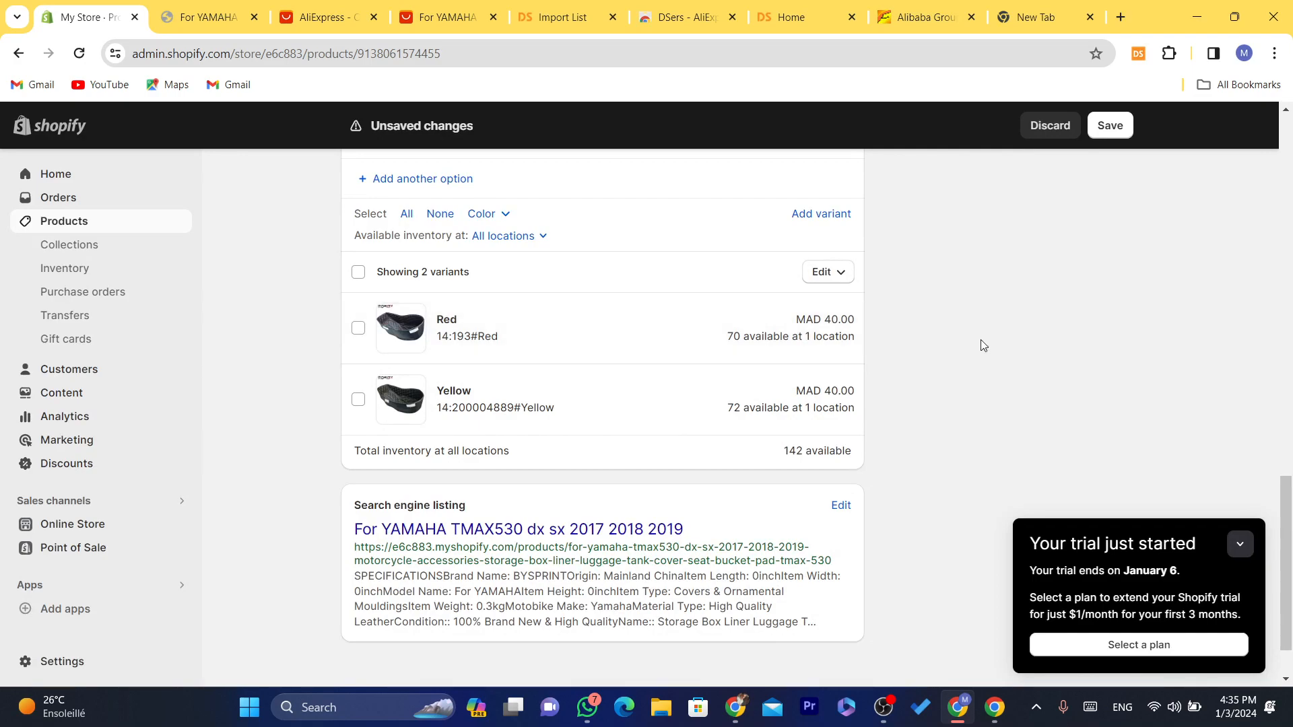
{"action": "left_click", "coordinate": [1109, 126]}
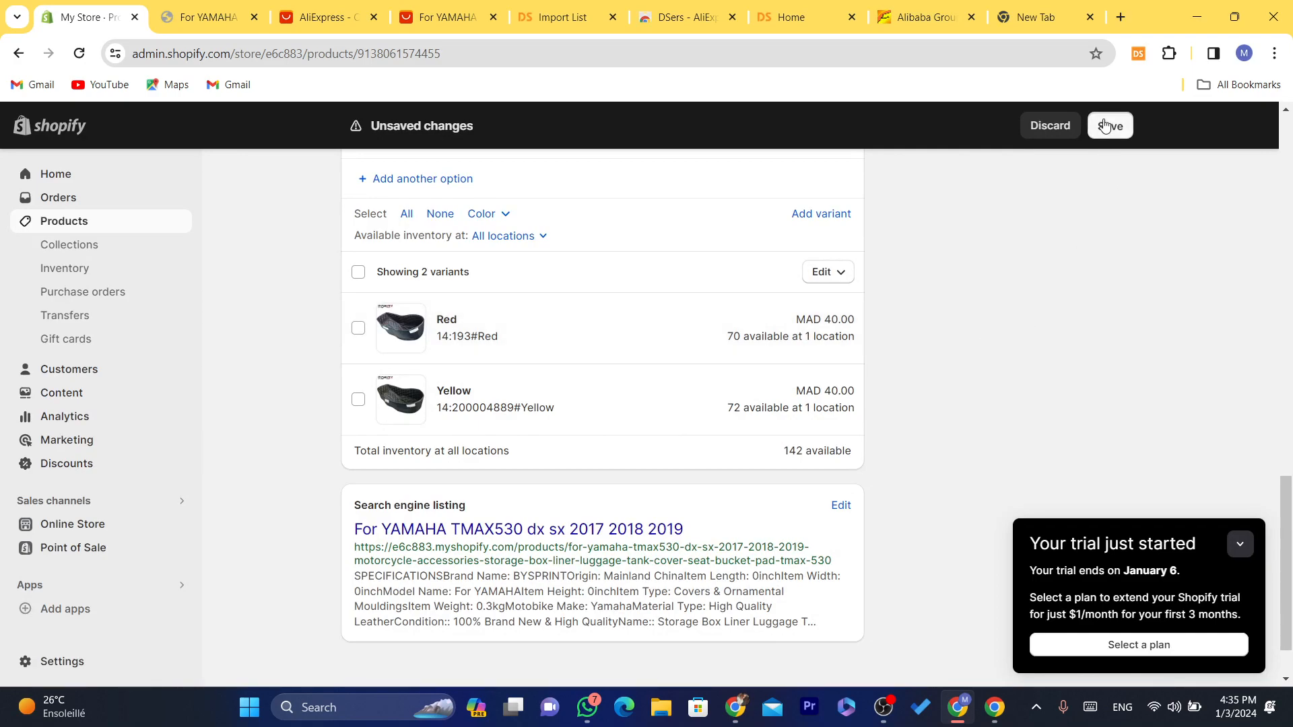
{"action": "left_click", "coordinate": [644, 66]}
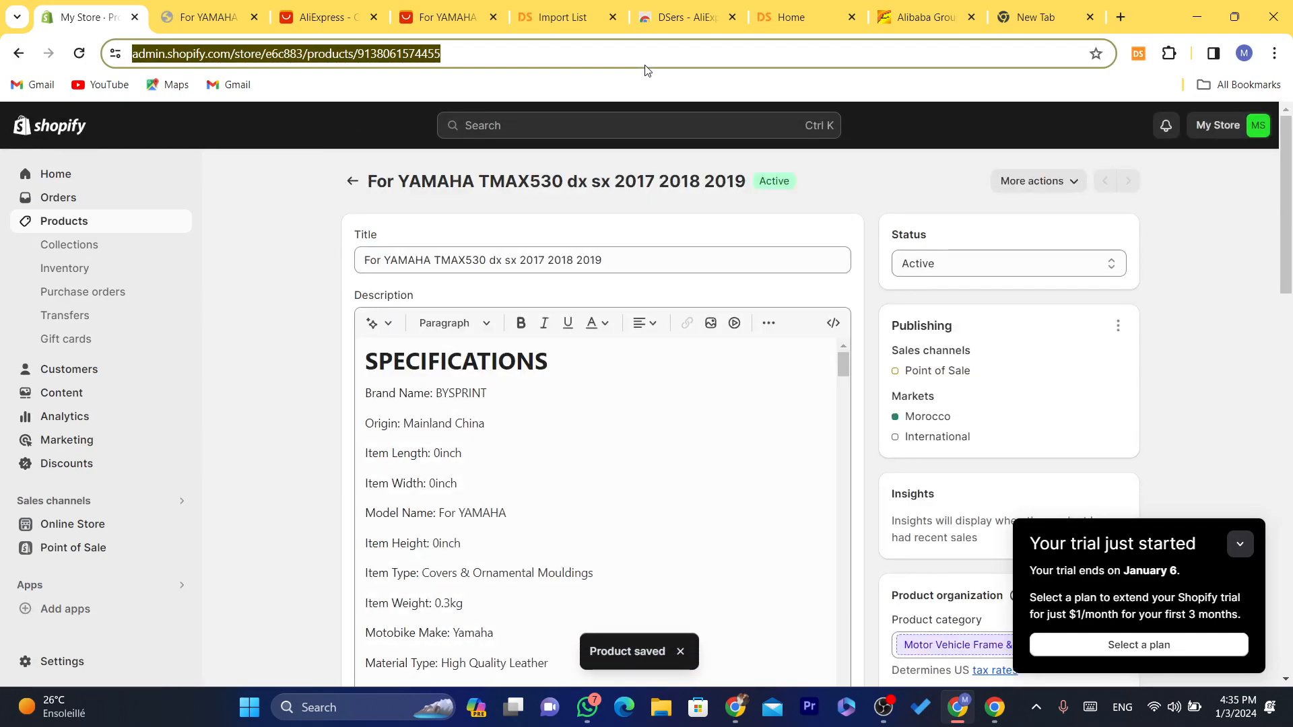
{"action": "triple_click", "coordinate": [613, 182]}
{"action": "left_click", "coordinate": [220, 283]}
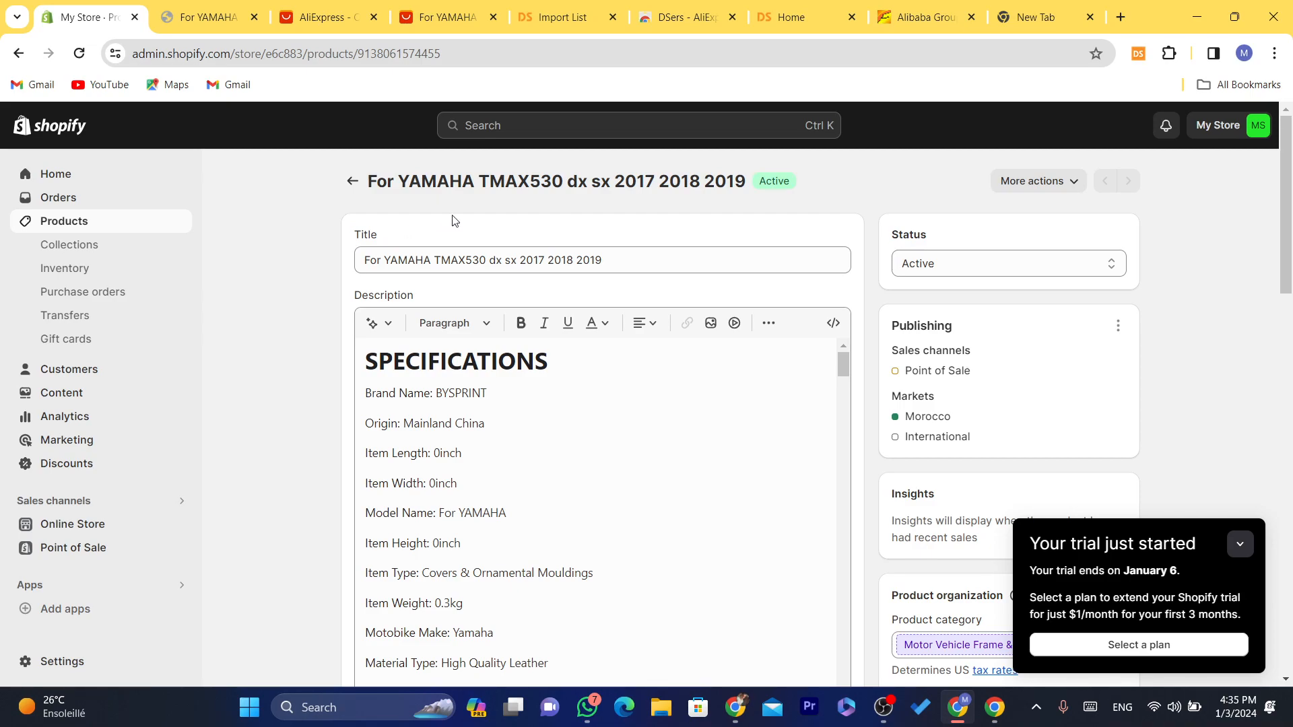
Look at the product's online store preview and switch to the DSers import list.
{"action": "left_click", "coordinate": [263, 5]}
{"action": "left_click", "coordinate": [354, 42]}
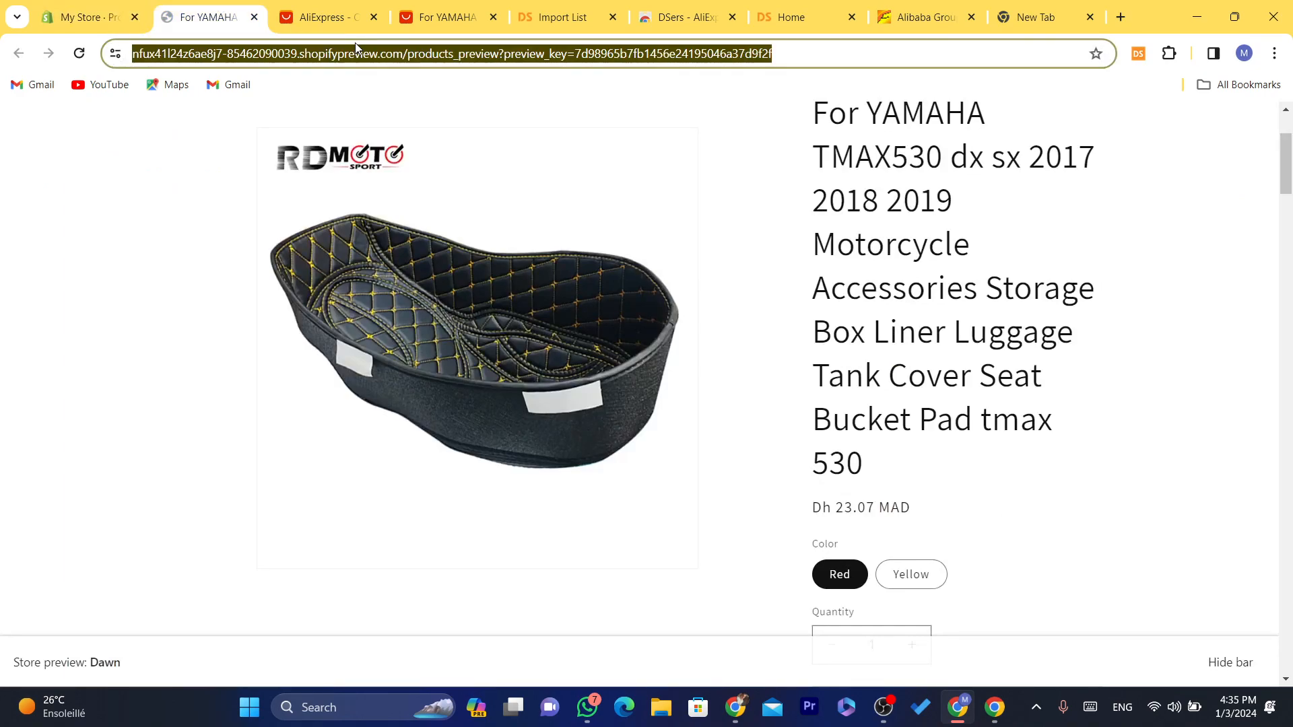
{"action": "left_click", "coordinate": [340, 6]}
{"action": "left_click", "coordinate": [561, 15]}
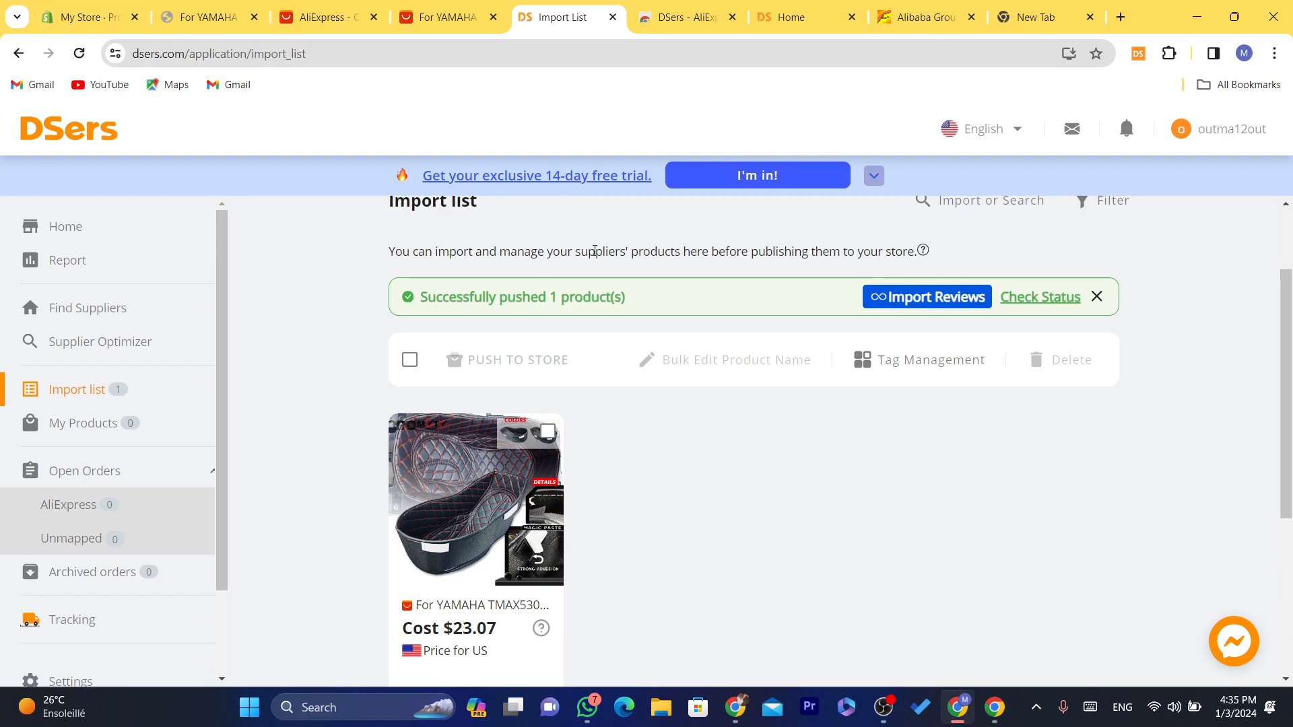
{"action": "left_click", "coordinate": [681, 16]}
{"action": "left_click", "coordinate": [560, 14]}
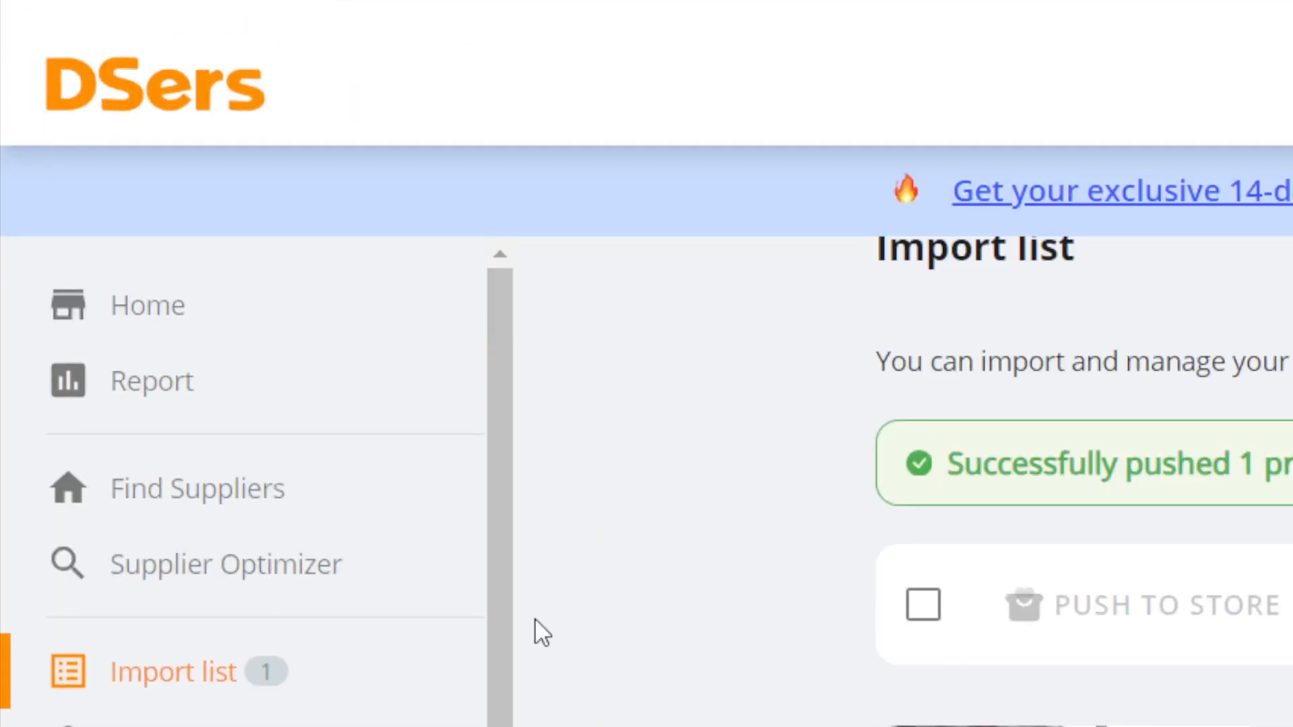
Open the DSers subscription management page.
{"action": "scroll", "coordinate": [498, 617], "scroll_direction": "down", "scroll_amount": 6}
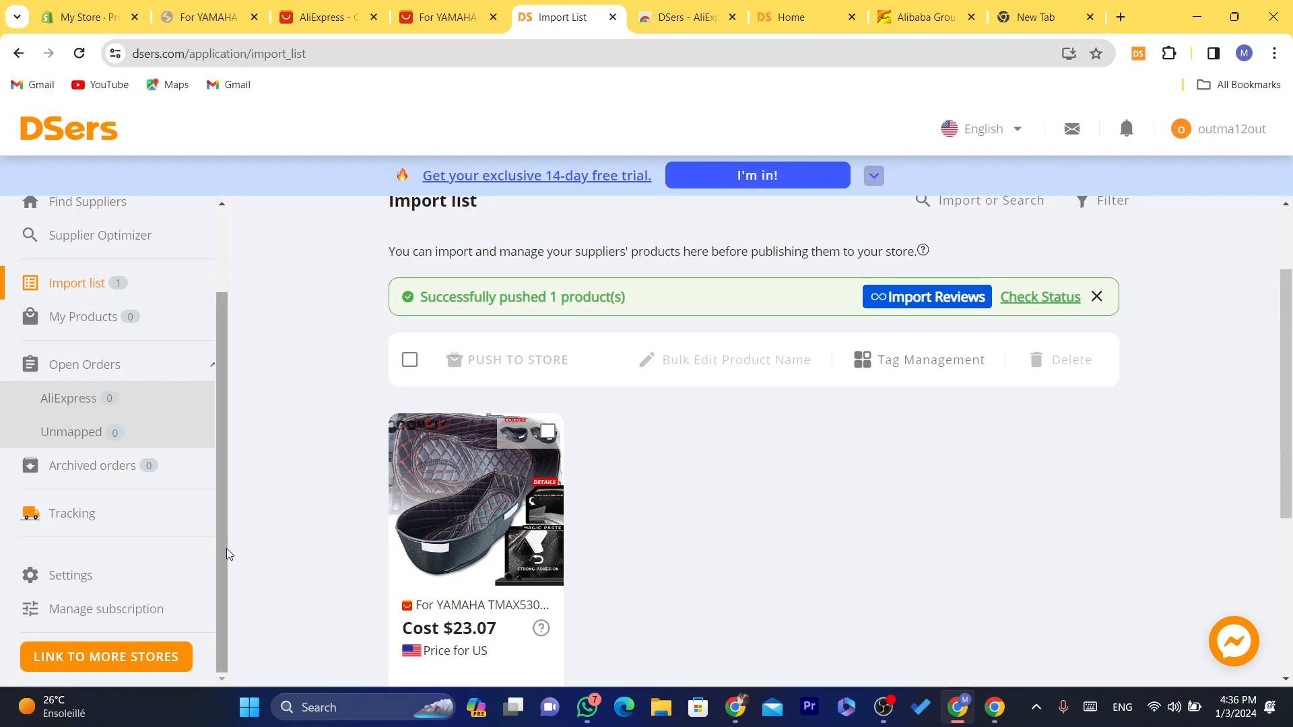
{"action": "left_click", "coordinate": [135, 608]}
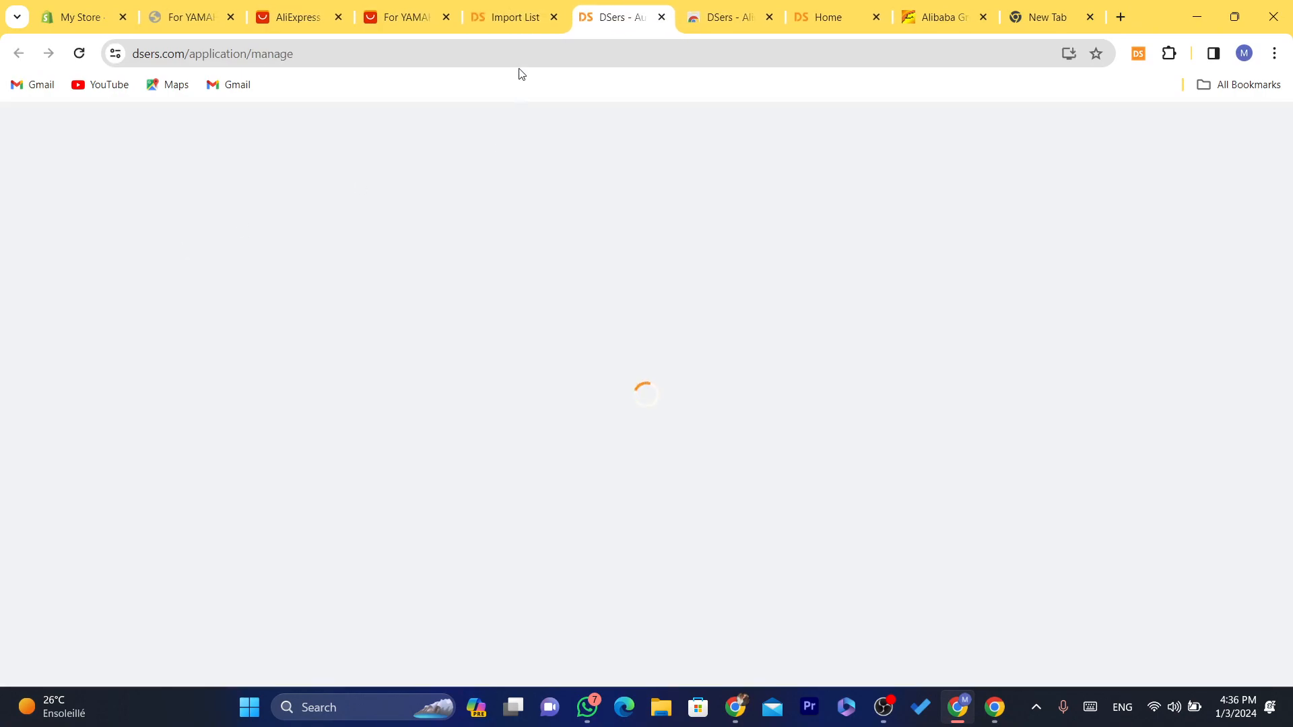
{"action": "left_click", "coordinate": [590, 60]}
{"action": "double_click", "coordinate": [591, 59]}
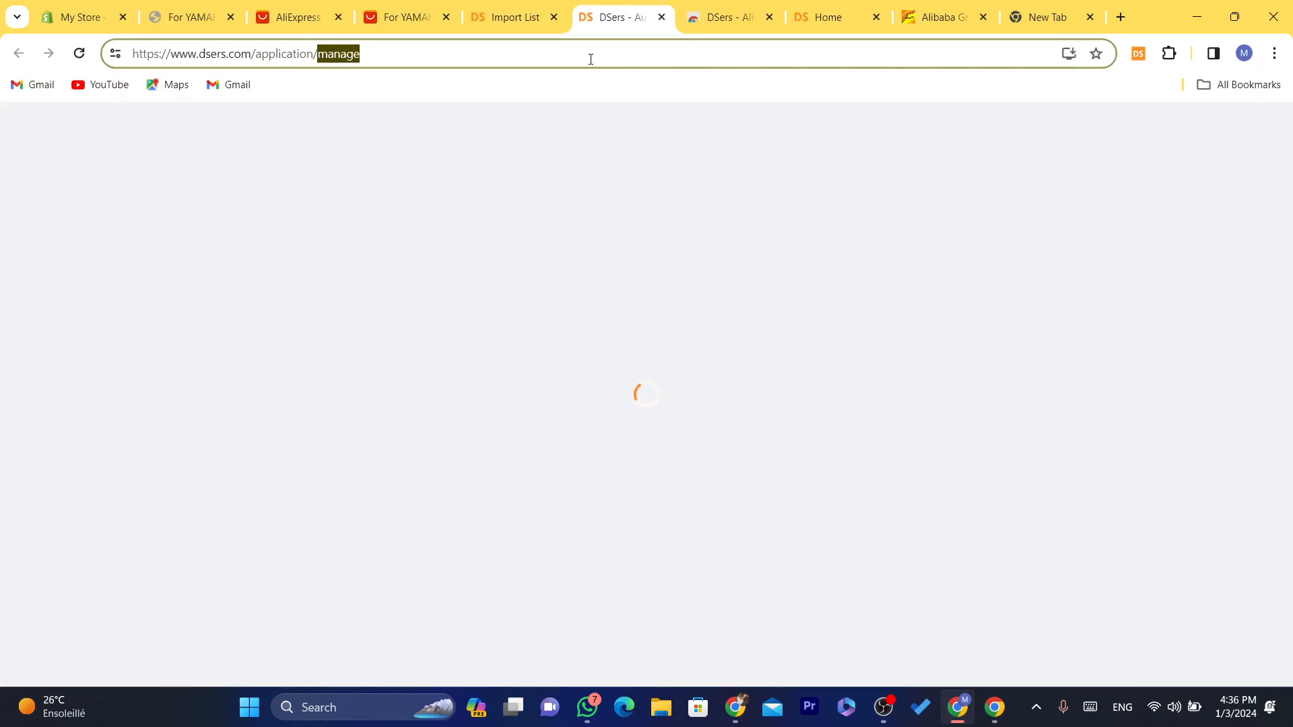
{"action": "left_click", "coordinate": [603, 49]}
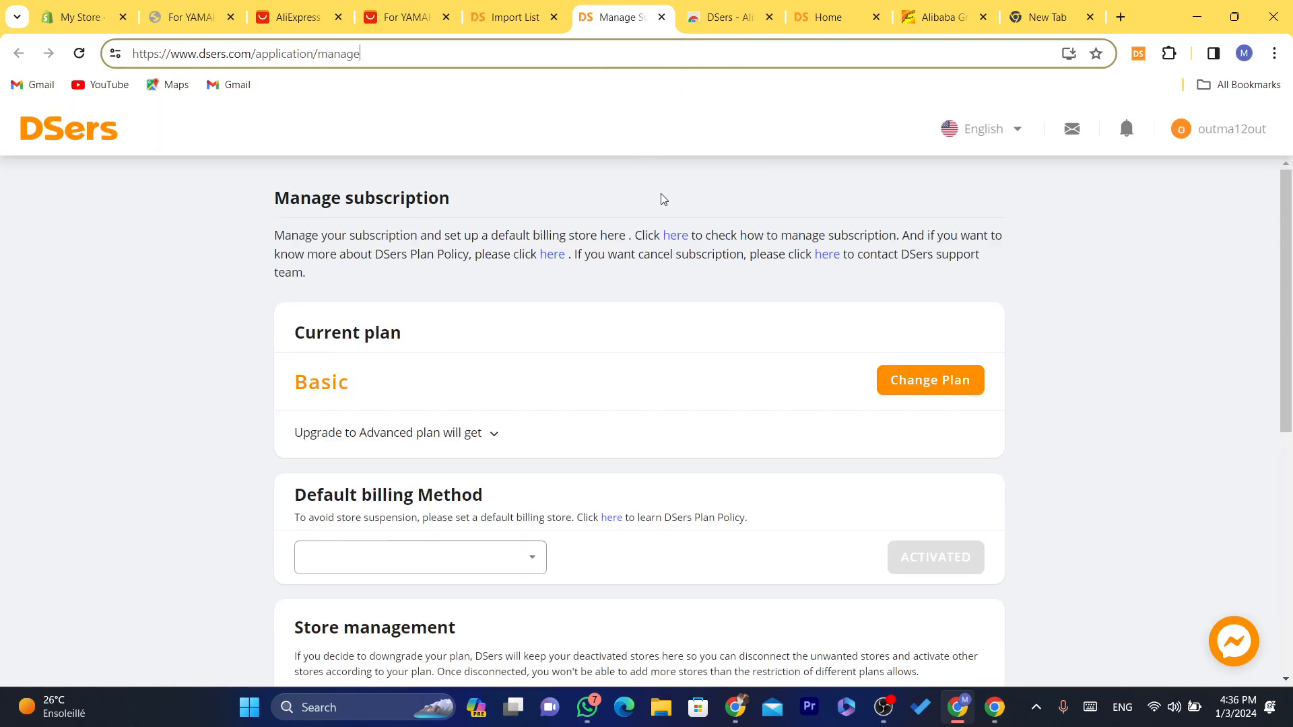
Expand the list of features that an upgrade to the Advanced plan provides.
{"action": "left_click", "coordinate": [1291, 285]}
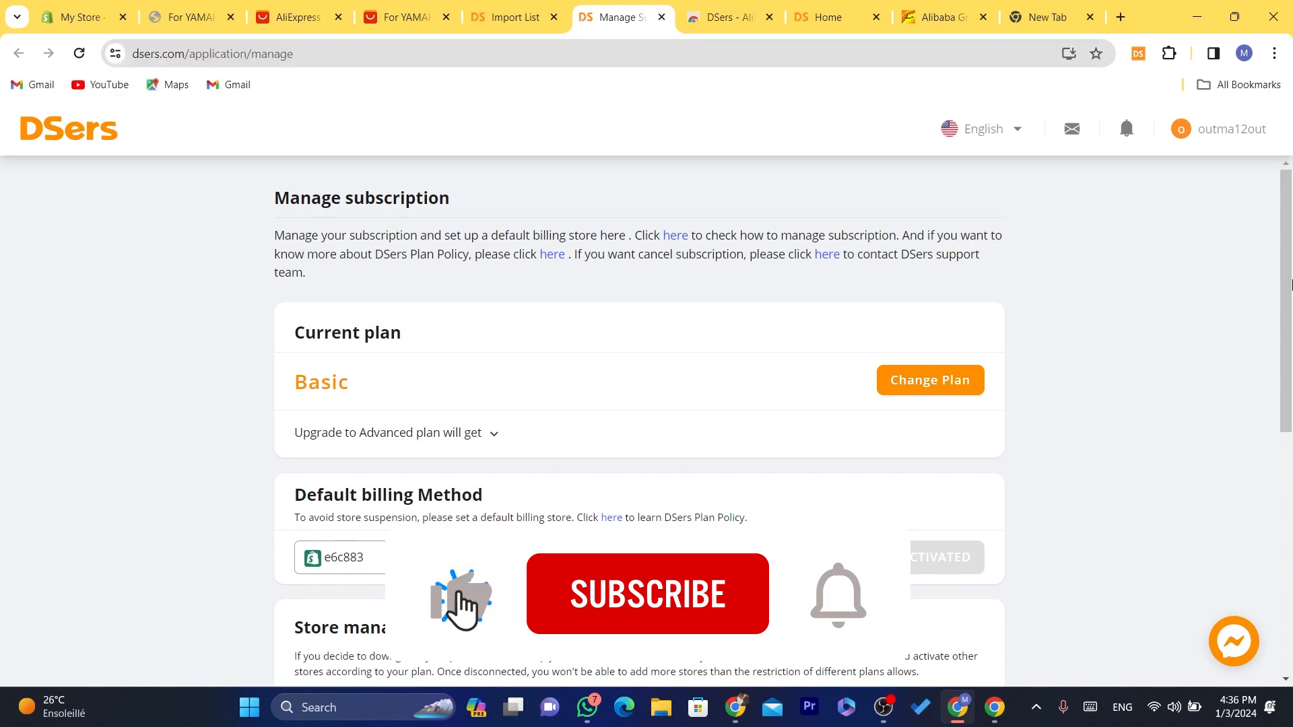
{"action": "scroll", "coordinate": [1291, 284], "scroll_direction": "down", "scroll_amount": 2}
{"action": "left_click", "coordinate": [364, 278]}
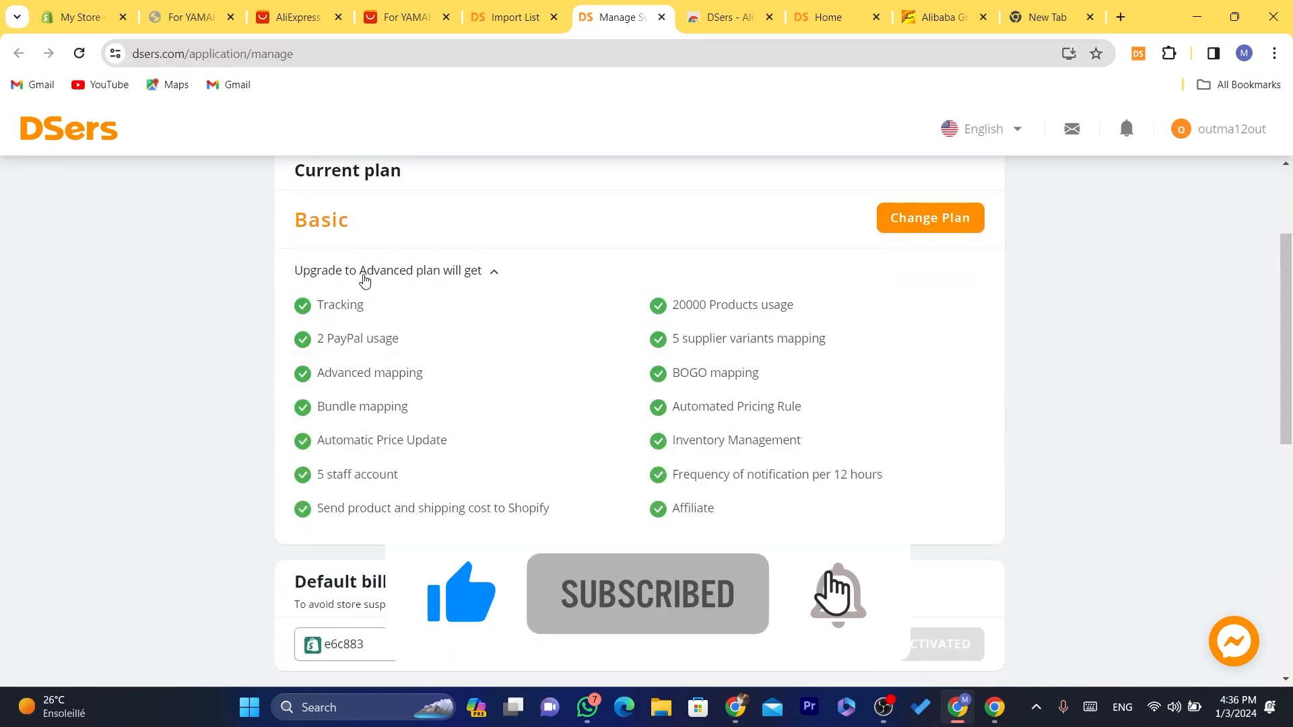